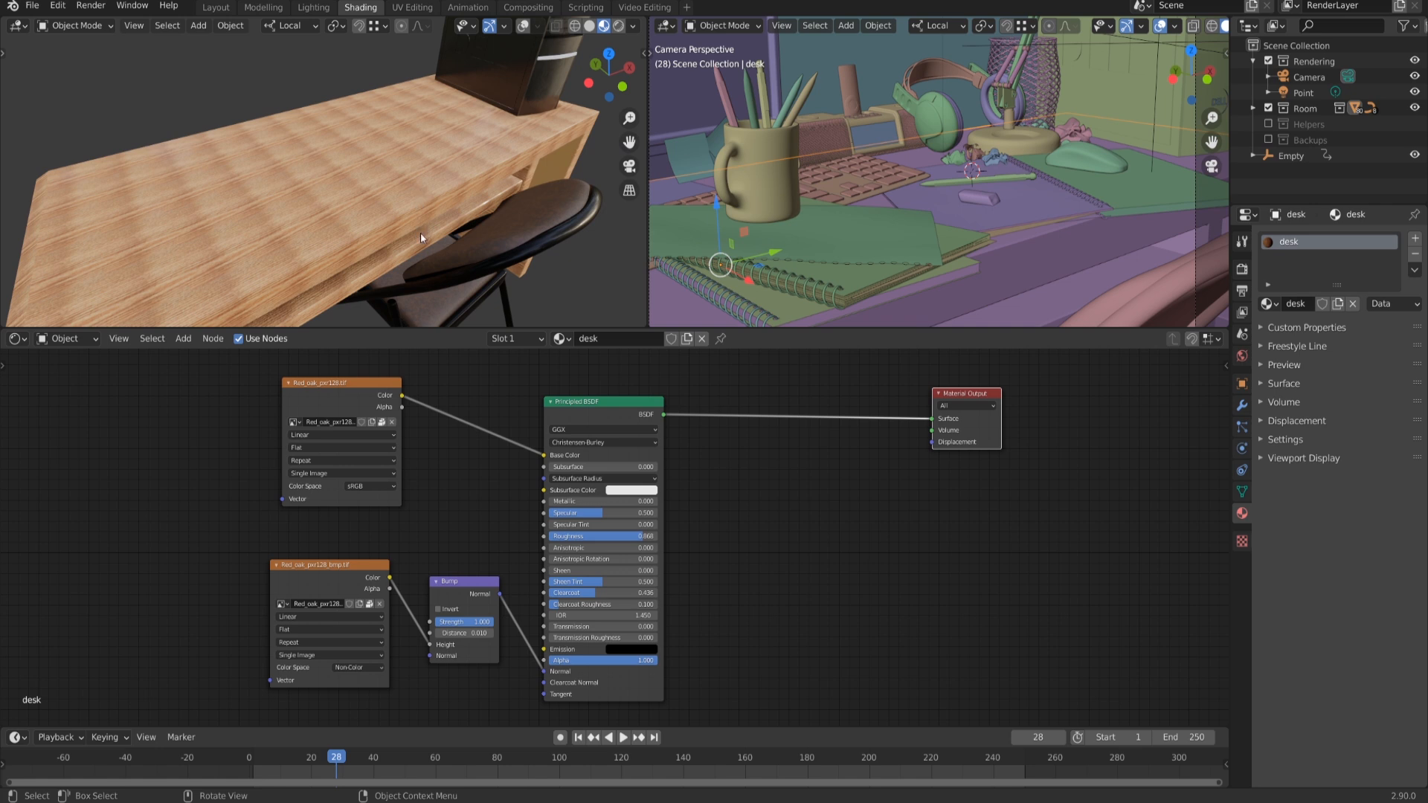
Step: Insert a Mix Shader node between the desk material's Principled BSDF and Material Output
middle_drag(882, 467, 889, 590)
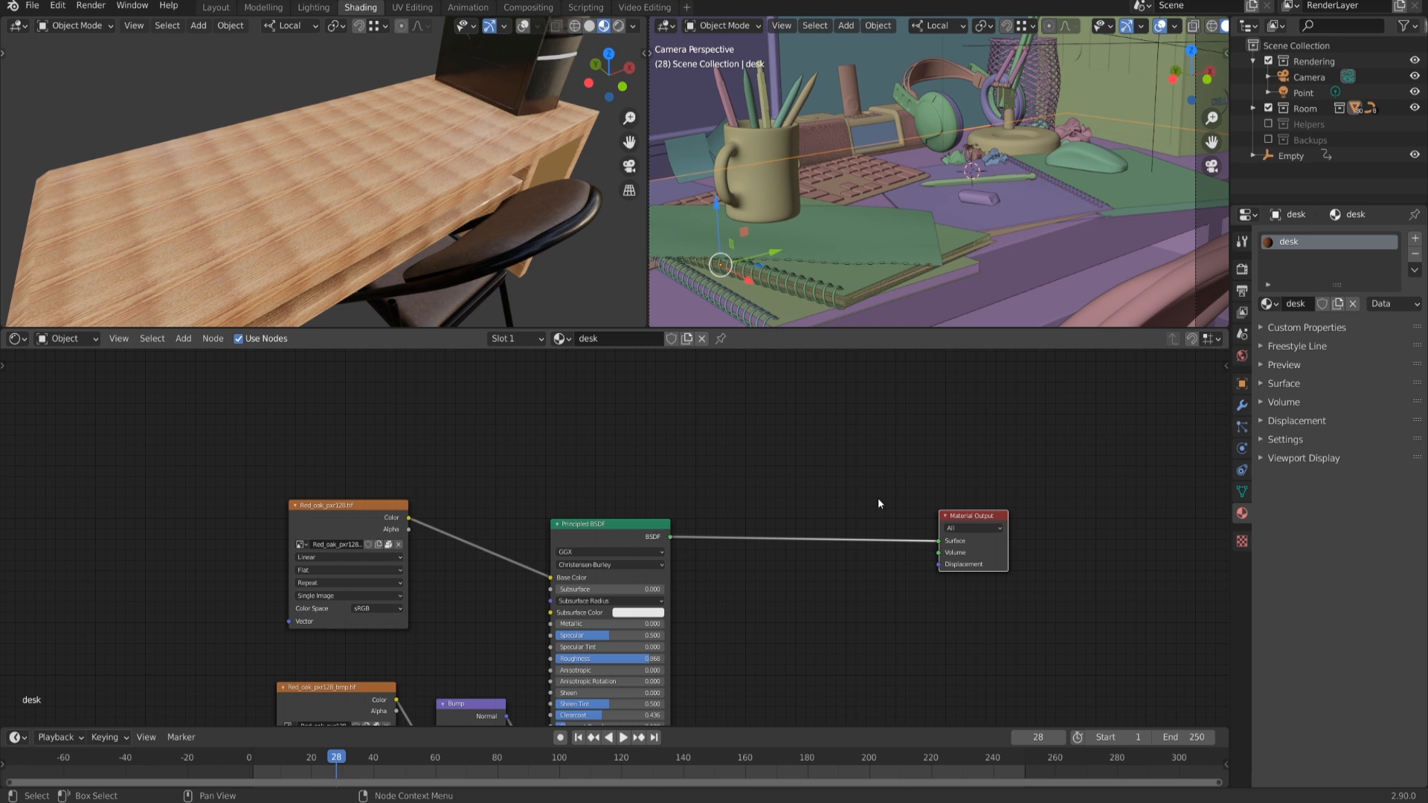
middle_drag(819, 450, 785, 407)
key(shift+a)
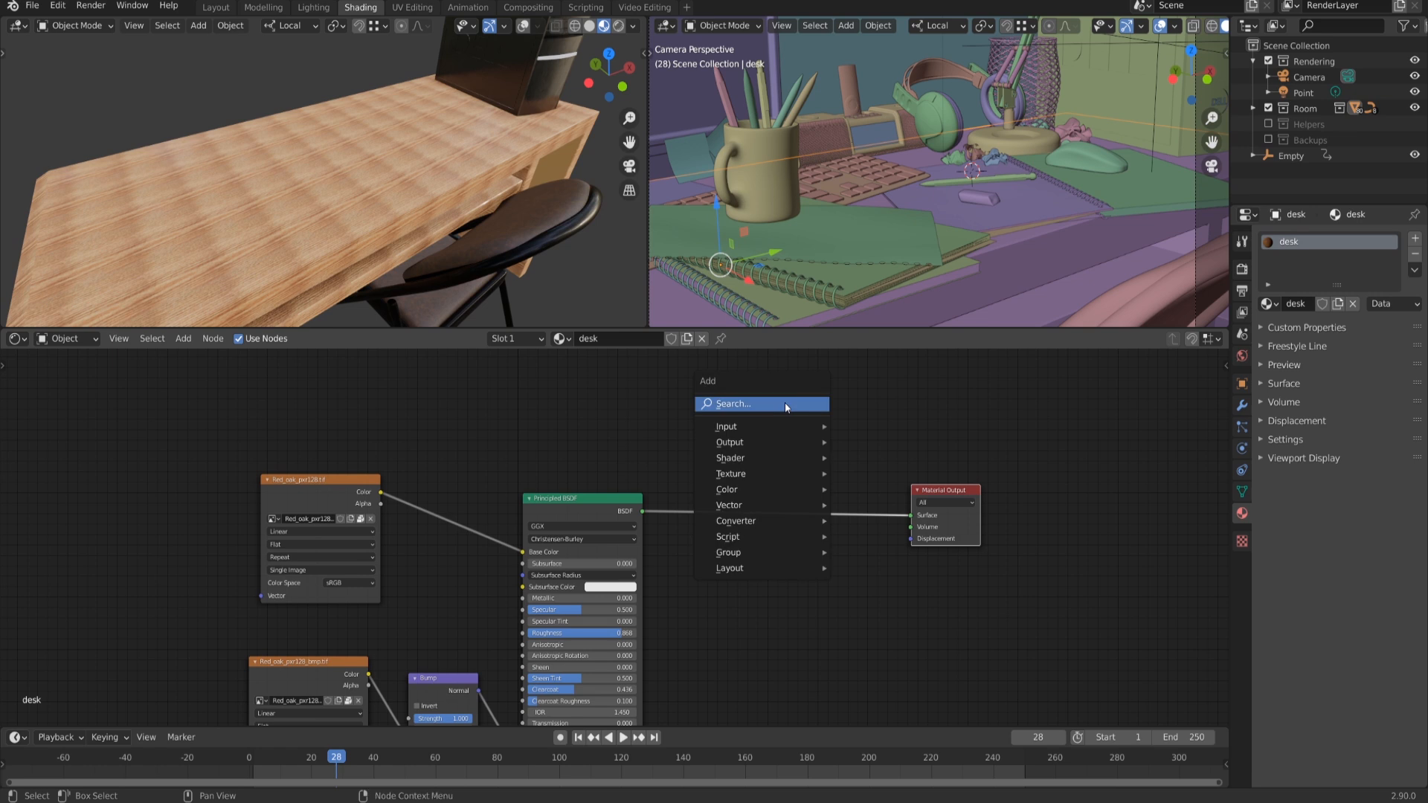
mouse_move(751, 463)
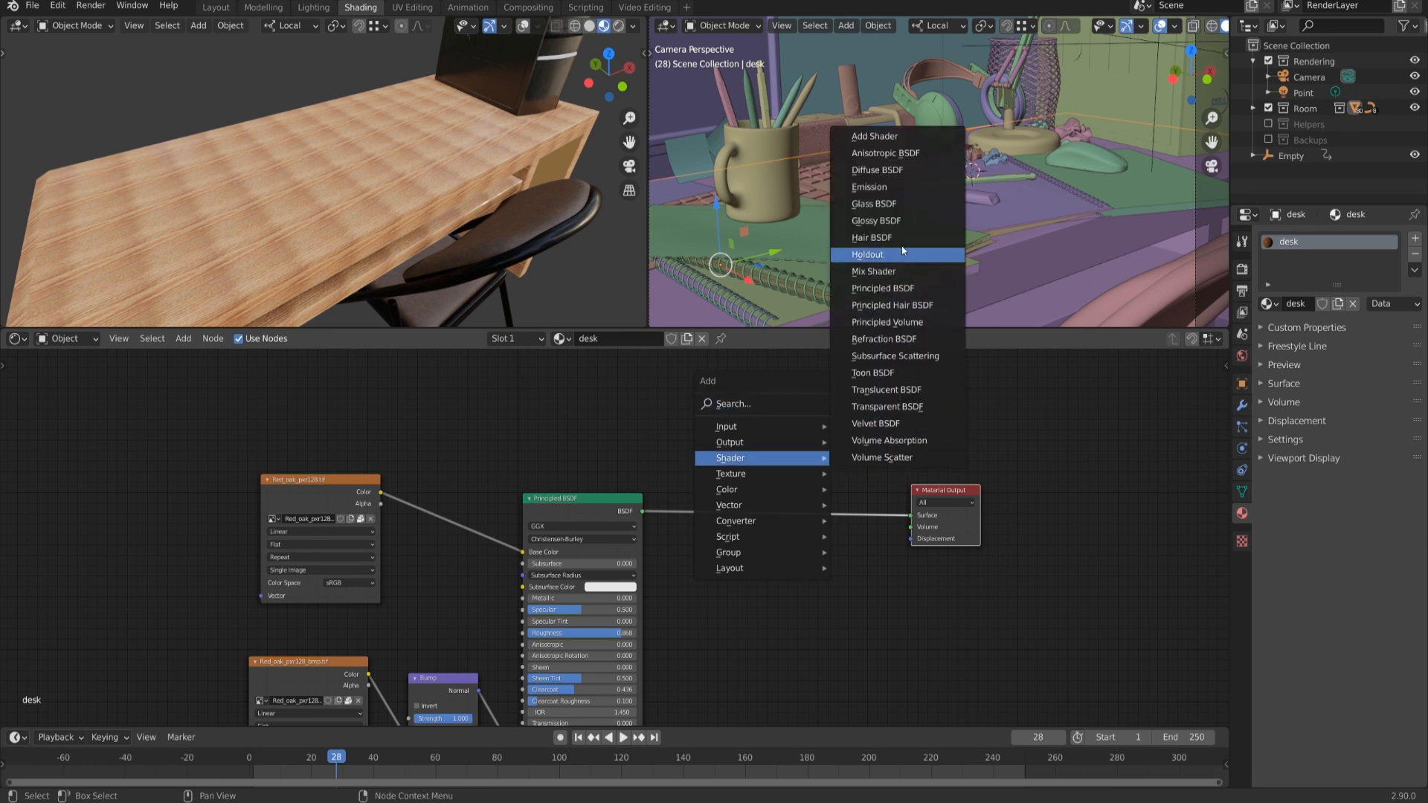
click(878, 271)
click(791, 513)
middle_drag(982, 584, 974, 508)
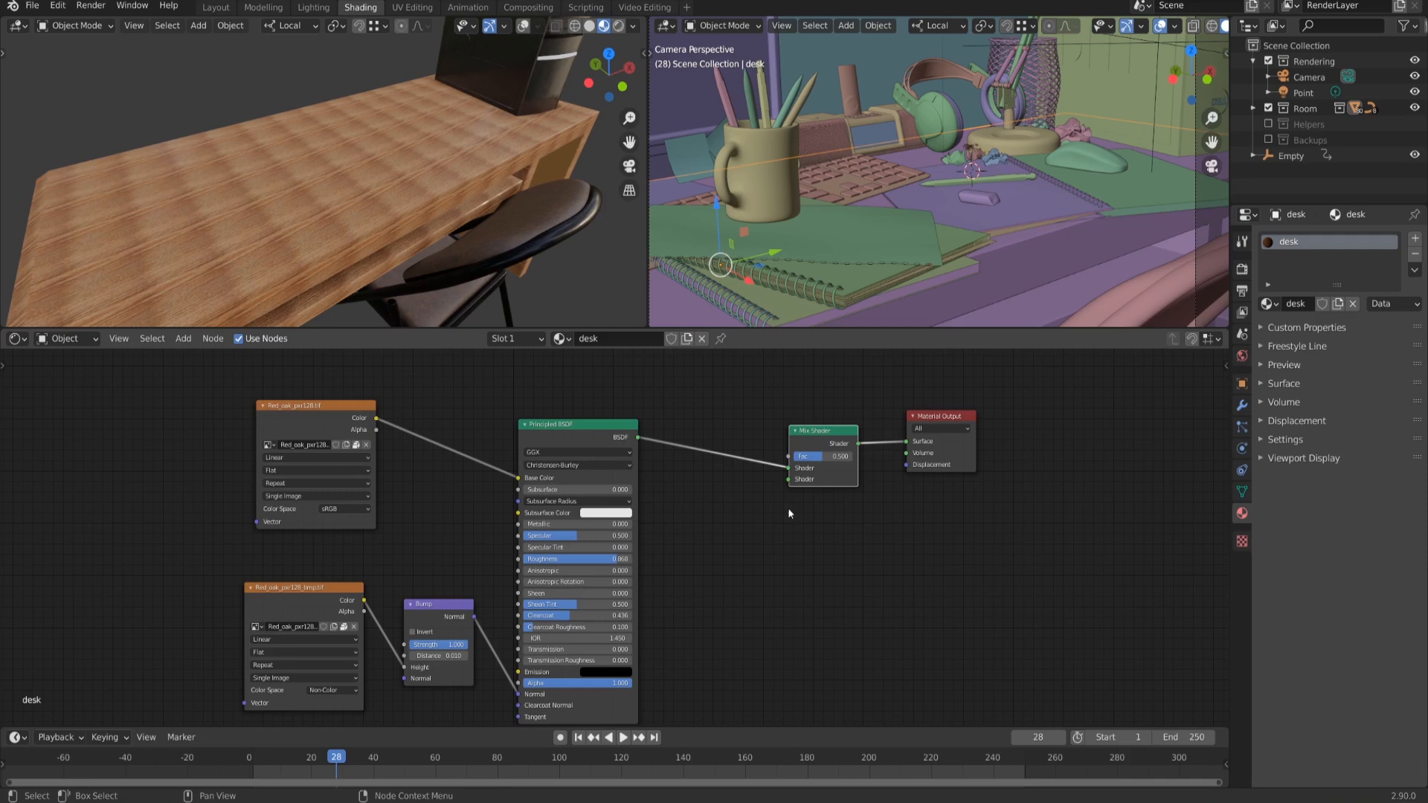
Step: Duplicate the Principled BSDF, link the copy to the Mix Shader's second shader input, and set the mix factor to 1
click(549, 425)
key(shift+d)
click(686, 499)
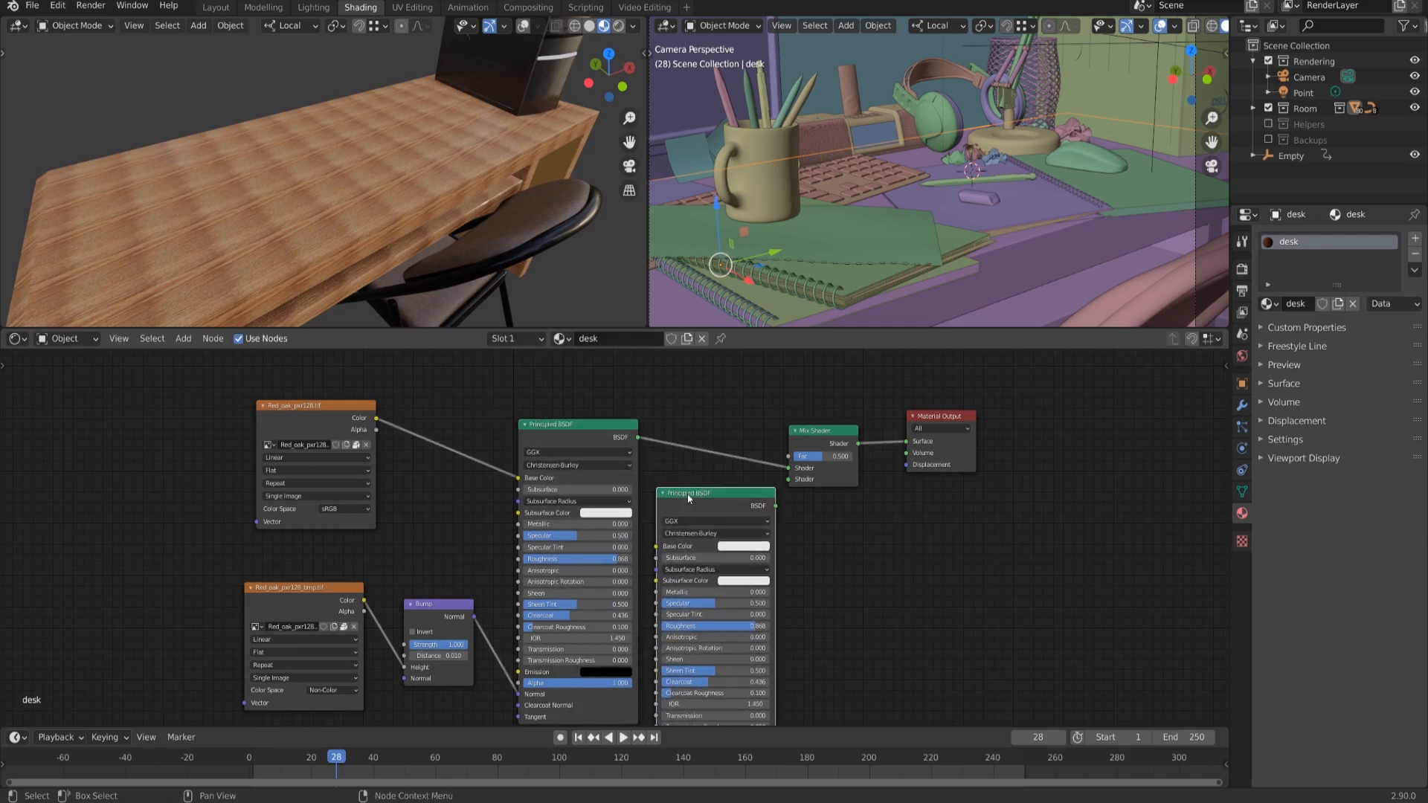
drag(777, 506, 874, 460)
scroll(809, 445, up, 1)
middle_drag(357, 112, 483, 180)
Step: Set the Clearcoat of the duplicated Principled BSDF to 0.314
middle_drag(800, 673, 812, 583)
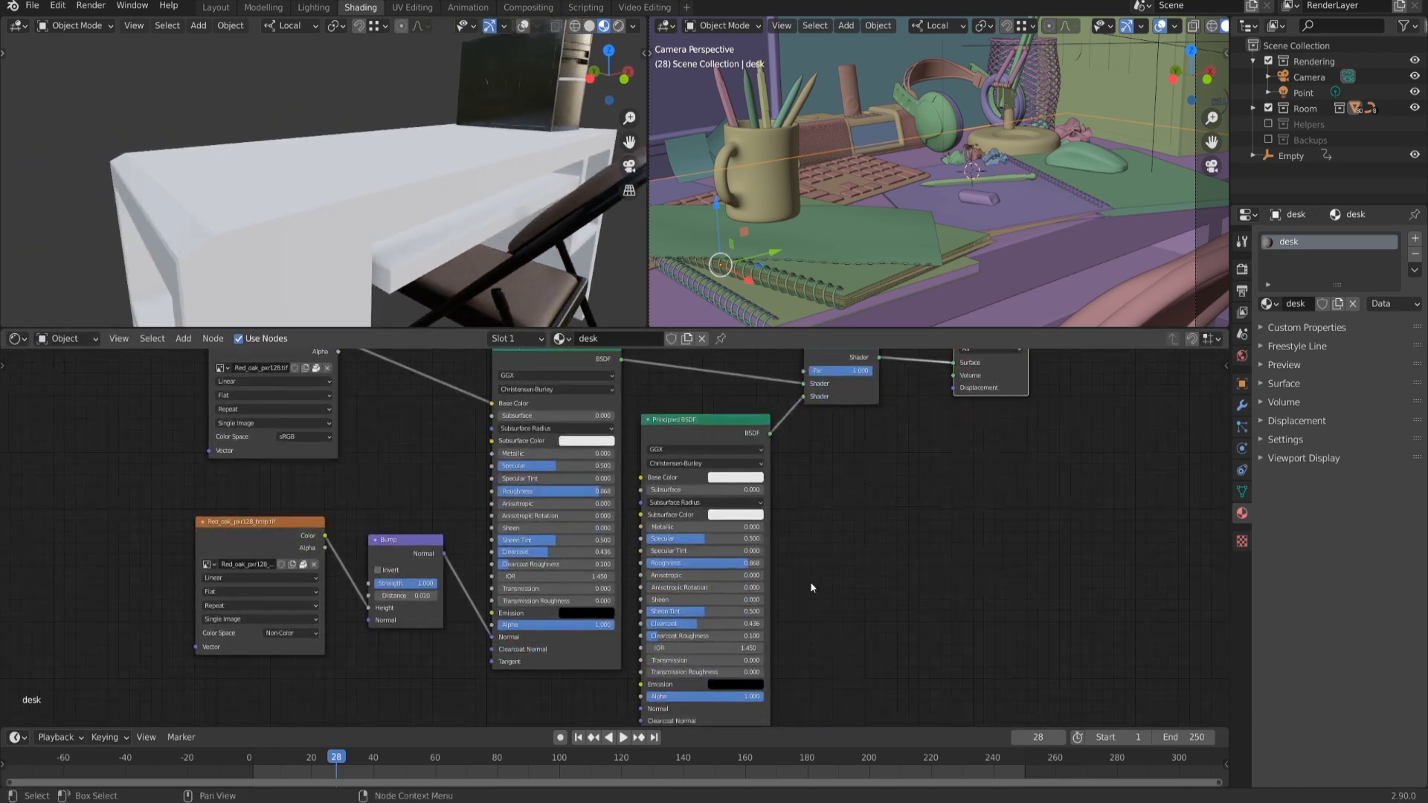
scroll(807, 581, up, 1)
middle_drag(847, 636, 852, 622)
drag(767, 619, 764, 619)
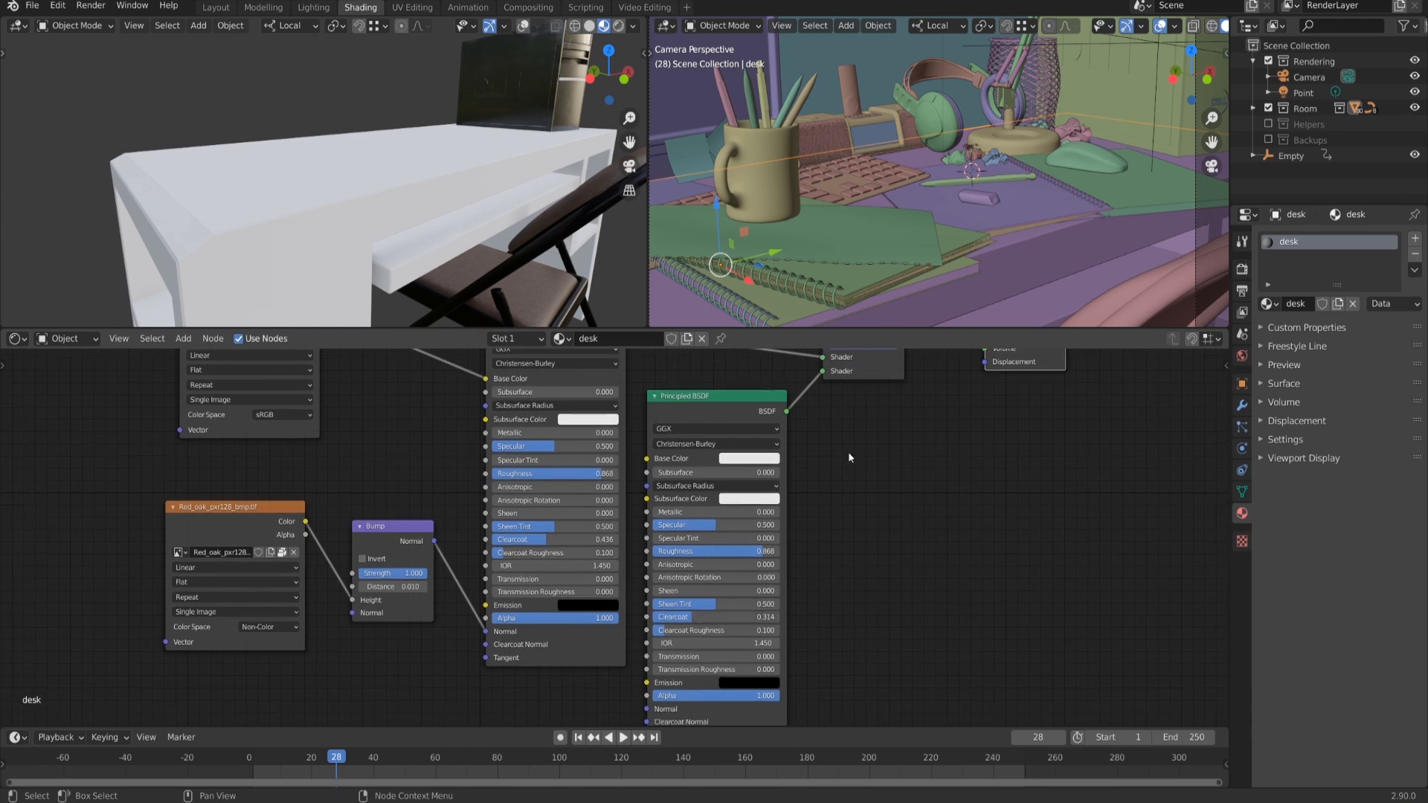
Step: Add a Gradient Texture node in the free space above the two Principled BSDF nodes
middle_drag(863, 458, 851, 530)
middle_drag(868, 468, 872, 562)
middle_drag(547, 195, 507, 216)
scroll(533, 208, up, 2)
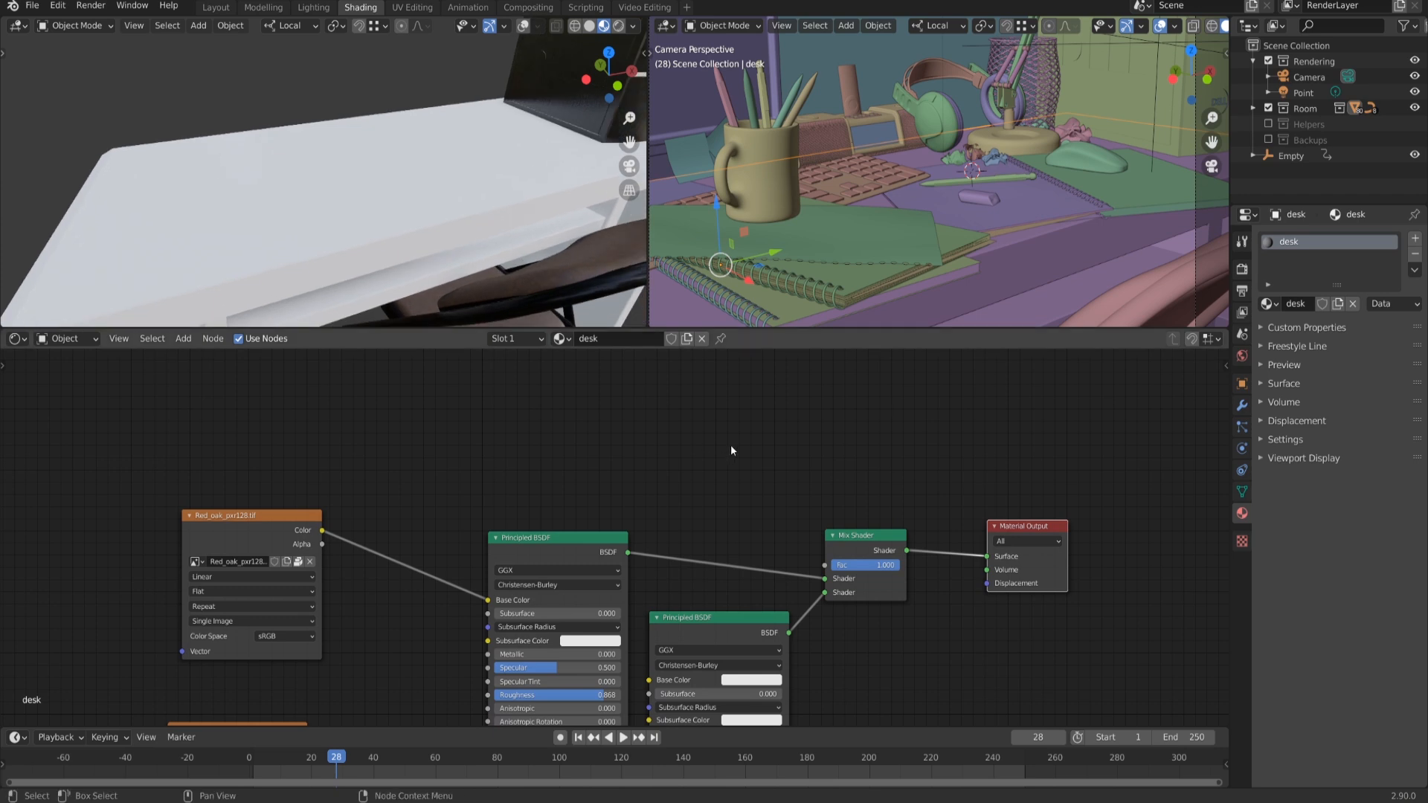
key(shift+a)
mouse_move(667, 399)
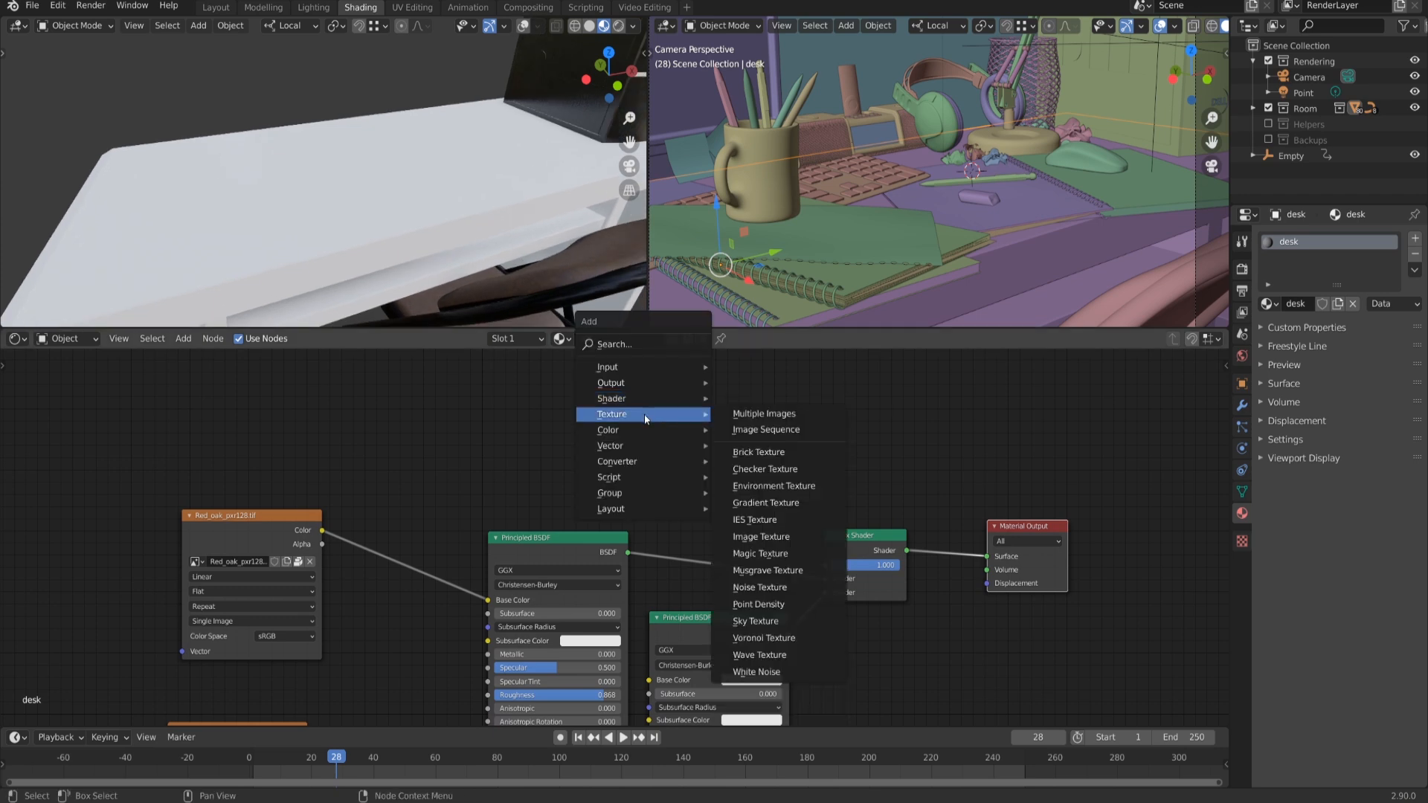
click(789, 503)
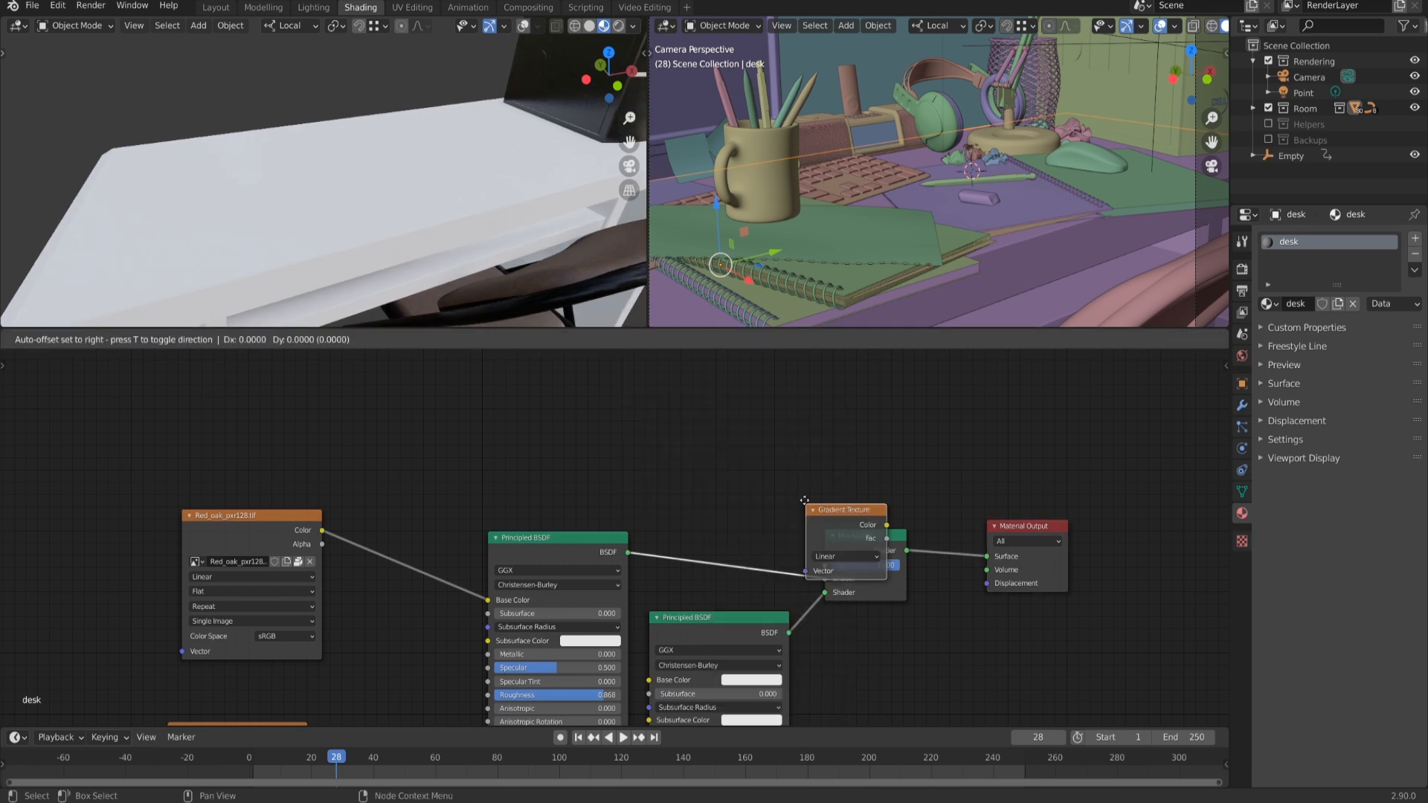
click(574, 407)
Step: Move the second Principled BSDF, Mix Shader and Material Output further away from the first Principled BSDF to make room
scroll(633, 419, down, 1)
drag(683, 431, 1073, 726)
scroll(983, 631, down, 2)
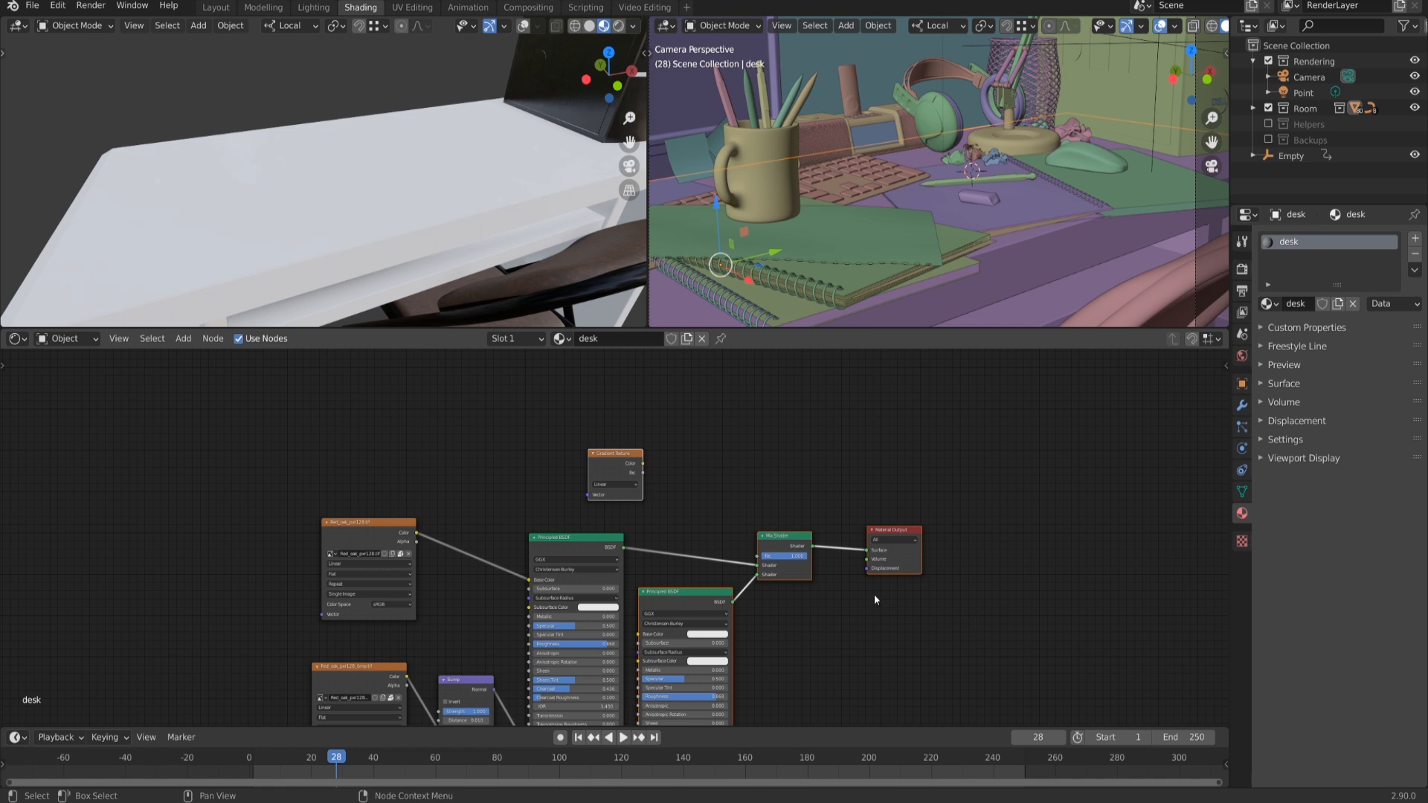
key(g)
click(960, 588)
scroll(736, 441, up, 4)
middle_drag(839, 423, 807, 435)
scroll(808, 435, up, 1)
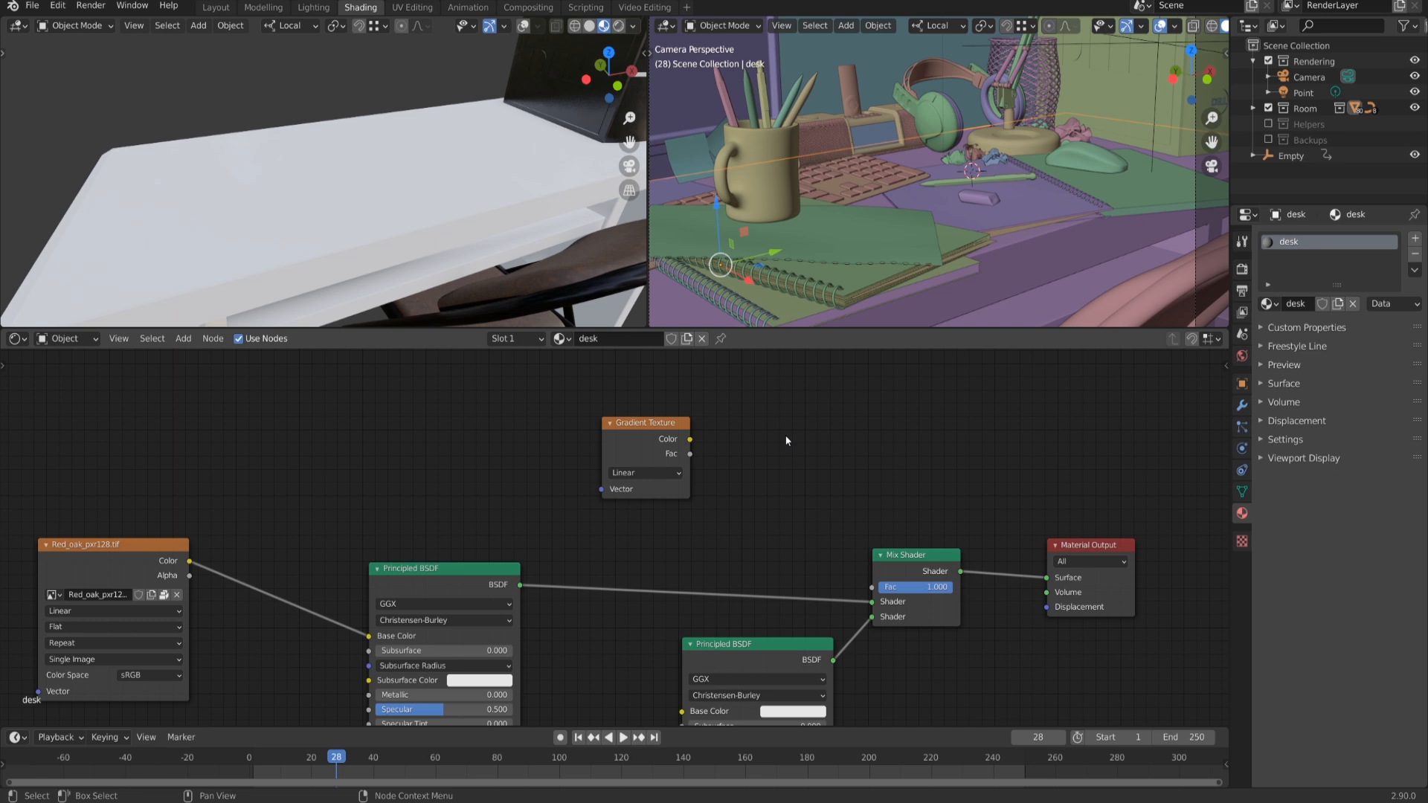
Step: Link the Gradient Texture's Fac output to the Mix Shader's Fac input and inspect the blend on the desk
drag(651, 446, 872, 587)
middle_drag(469, 297, 474, 193)
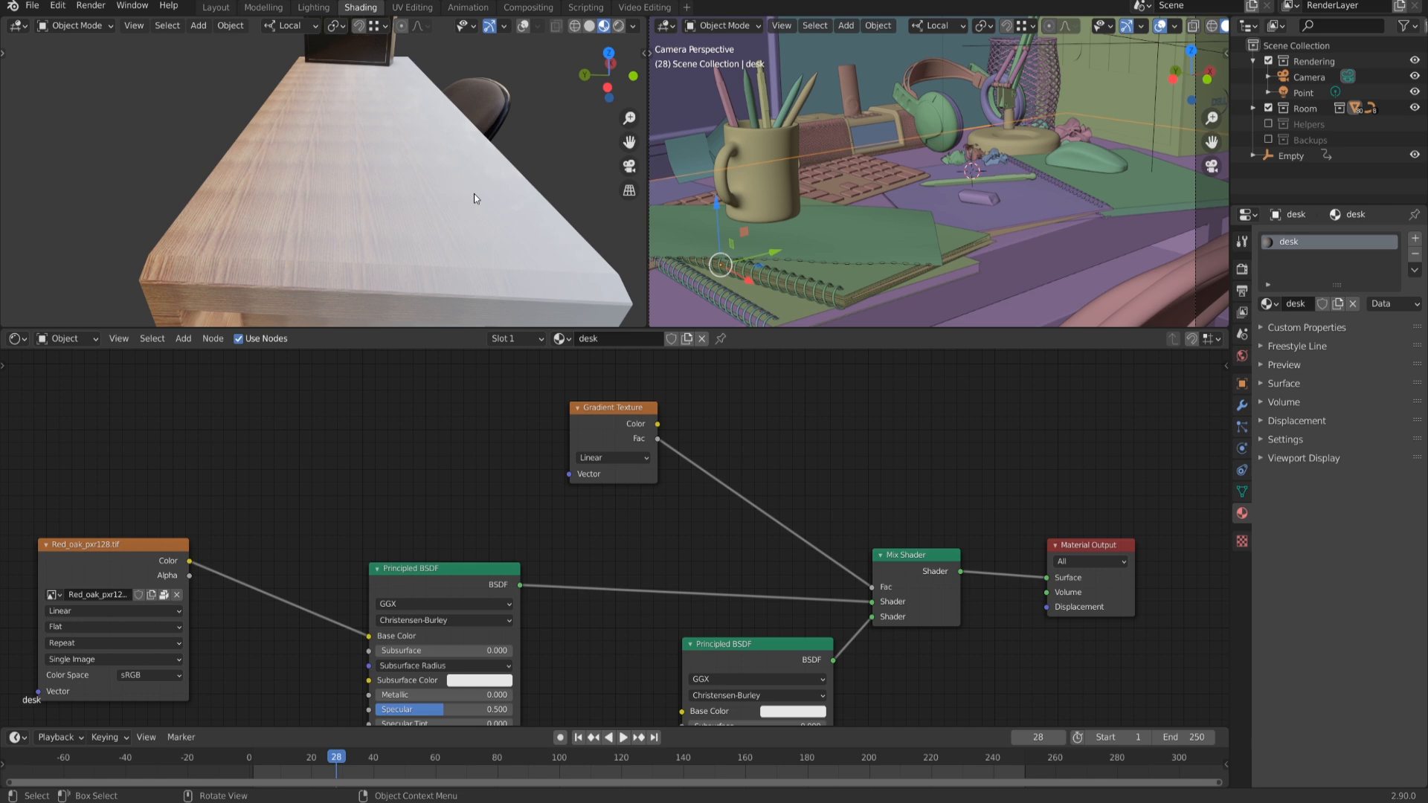
middle_drag(472, 206, 475, 208)
Step: Add Texture Coordinate and Mapping nodes to the Gradient Texture and arrange all three above the shader nodes
drag(601, 430, 666, 395)
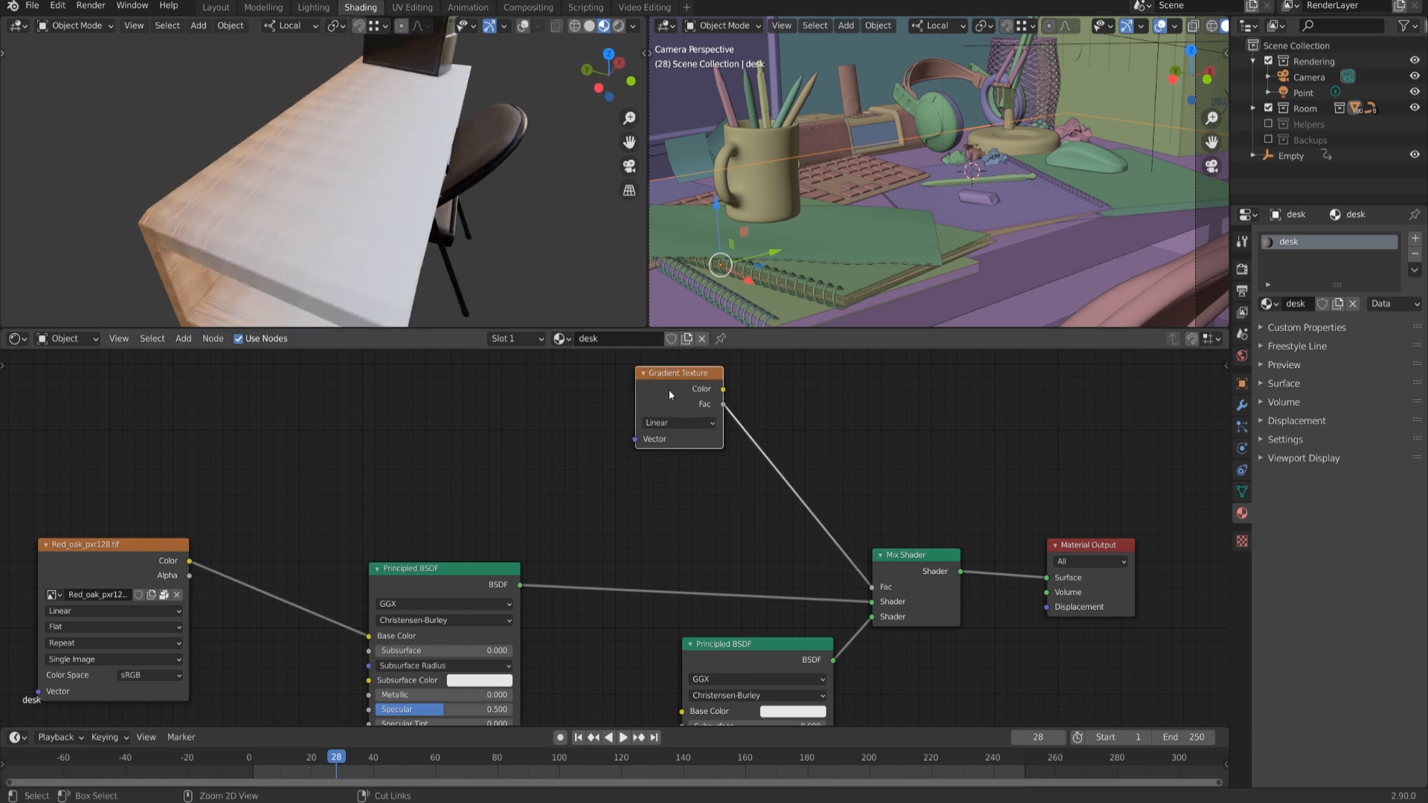
key(ctrl+t)
middle_drag(668, 401, 691, 467)
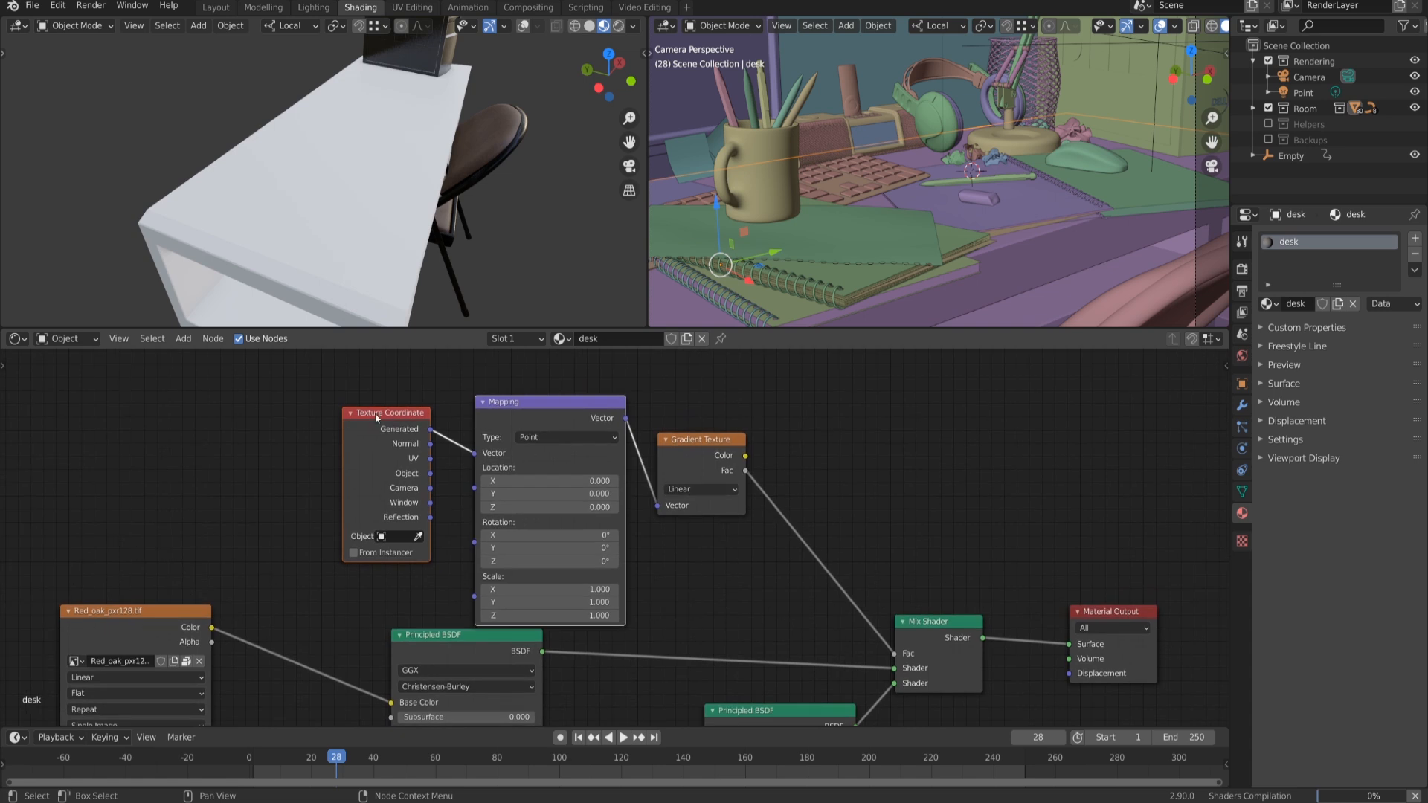
drag(271, 372, 751, 597)
key(g)
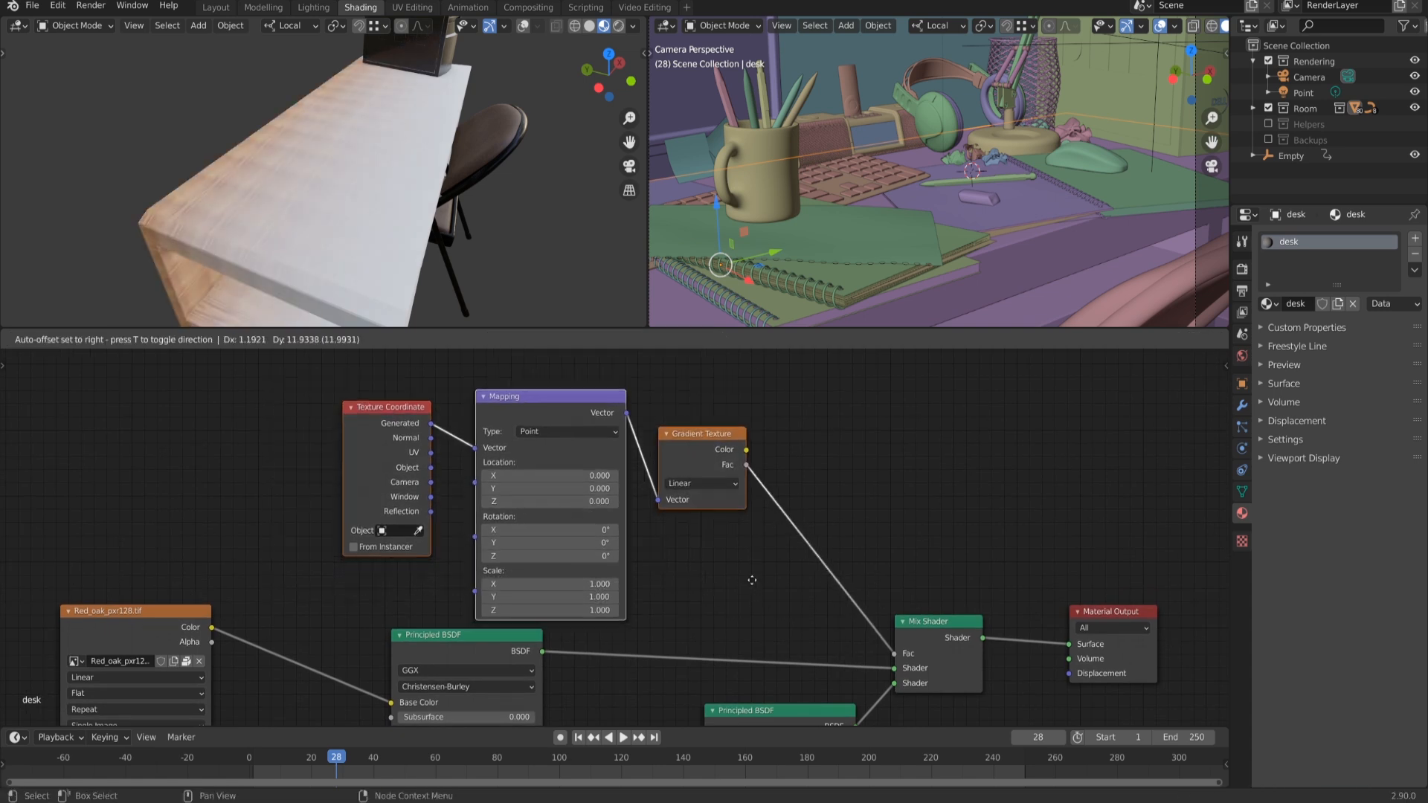
click(748, 554)
drag(374, 415, 350, 419)
click(836, 434)
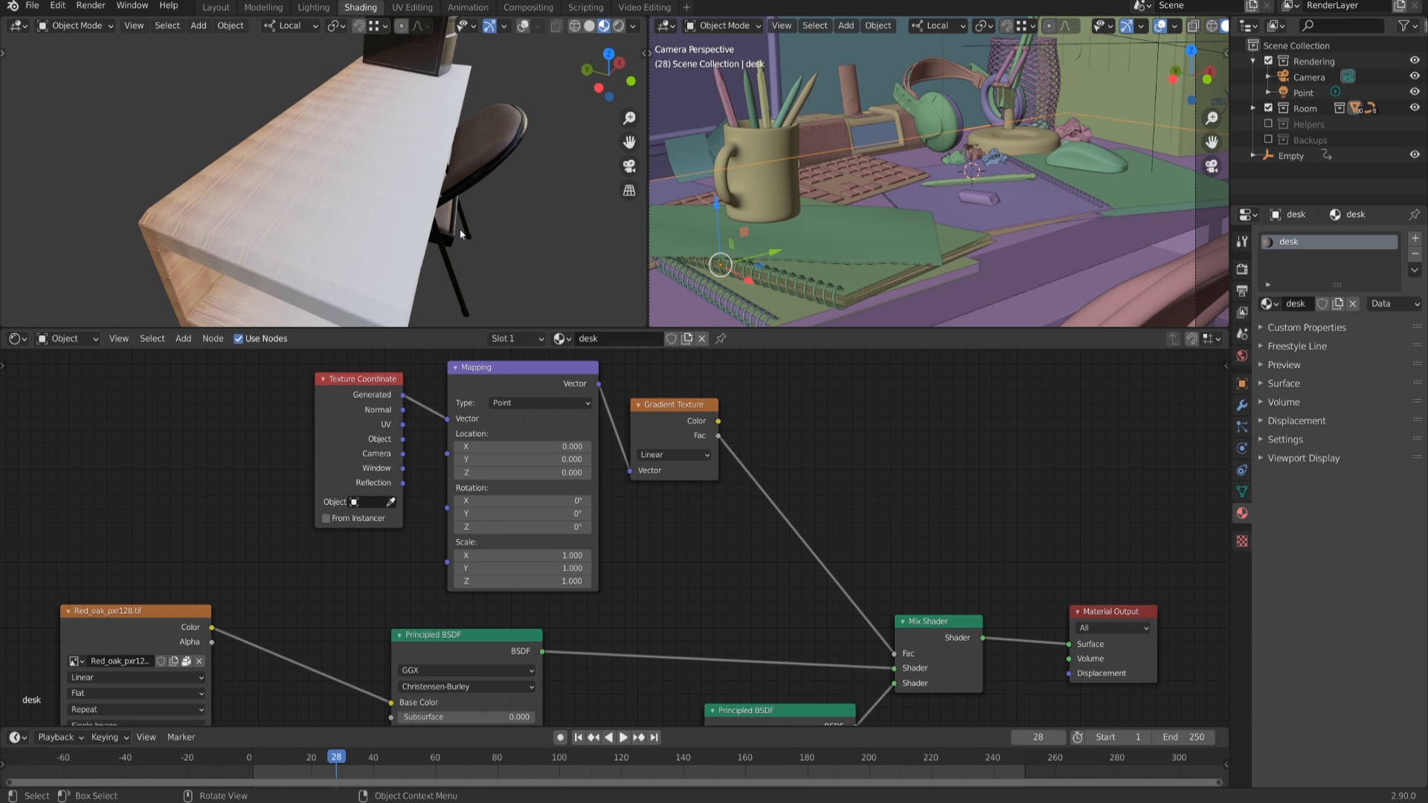
Step: Try a Z rotation of about -66.6° on the Mapping node and view the gradient on the desk
drag(521, 527, 447, 527)
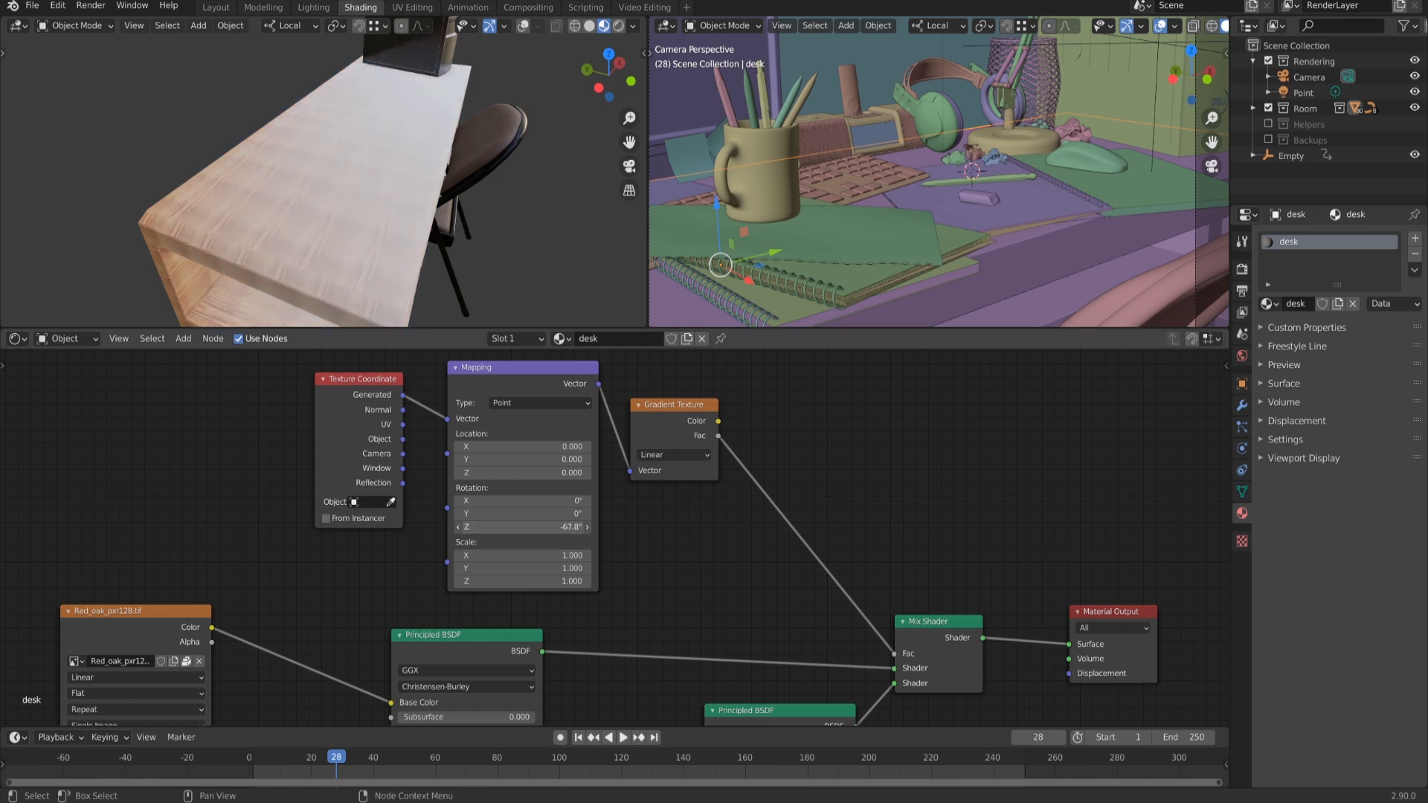
middle_drag(484, 261, 367, 220)
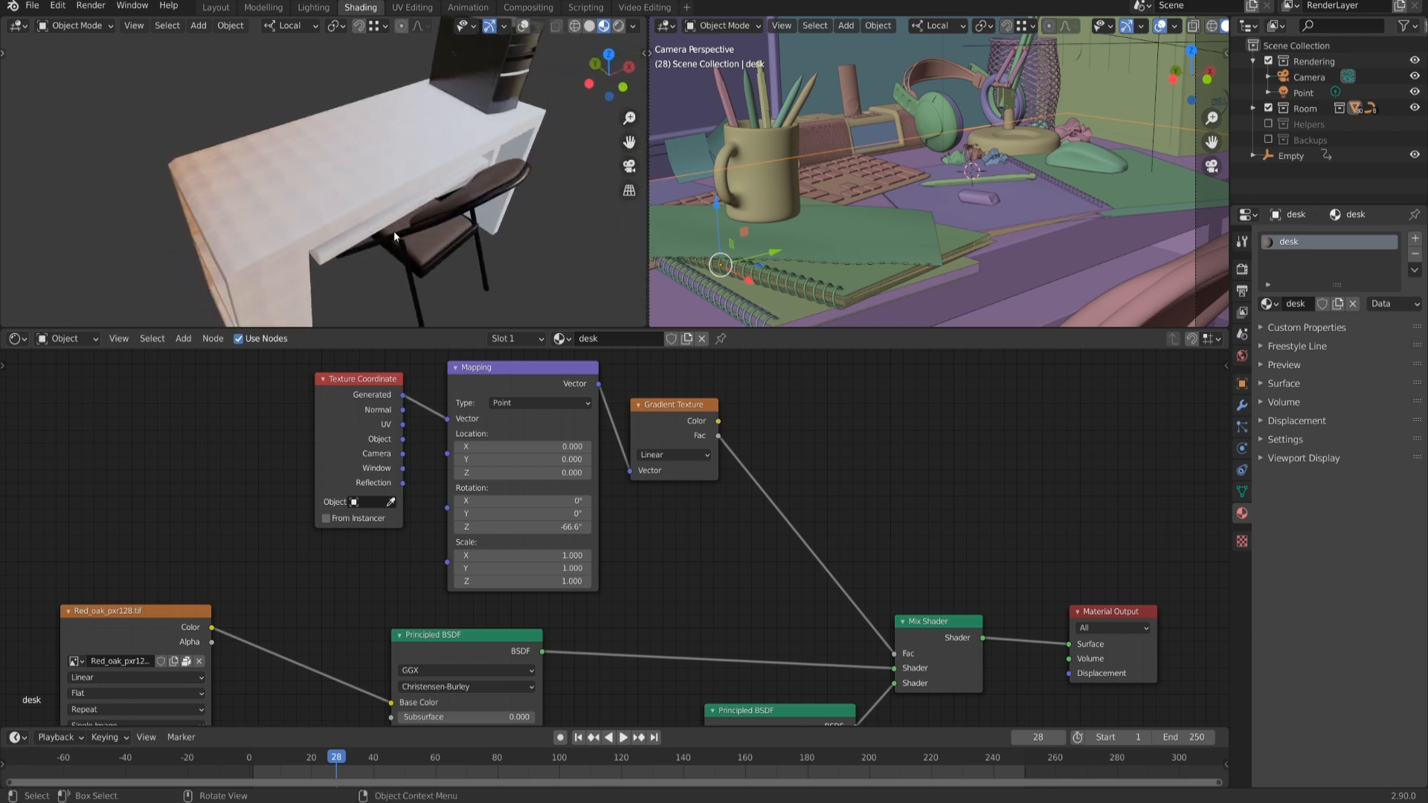
middle_drag(394, 231, 521, 331)
Step: Set the Mapping node's Z rotation to -90° so the gradient runs along the desk's length
drag(520, 384, 512, 365)
middle_drag(522, 177, 424, 165)
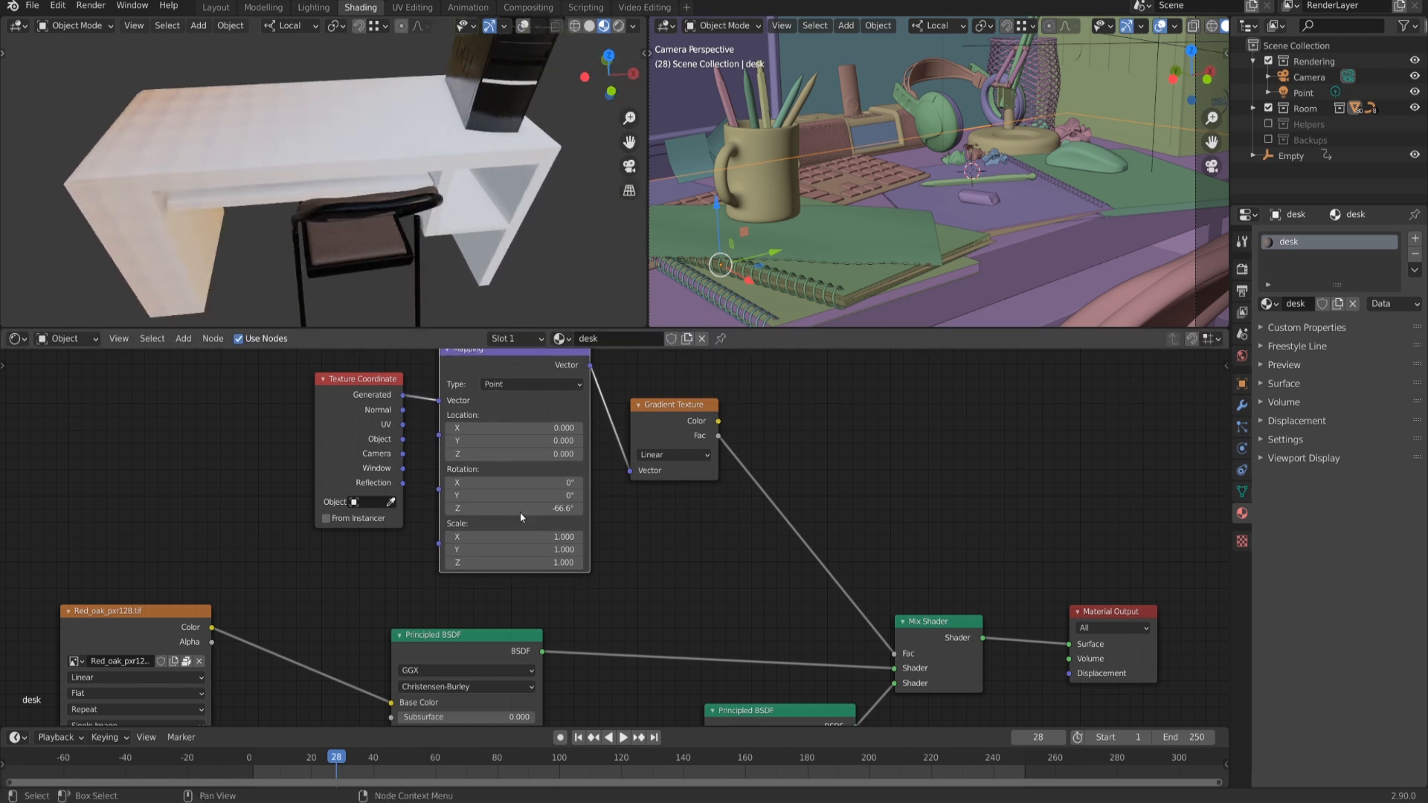
click(547, 508)
text(90d-9)
text(0)
key(Return)
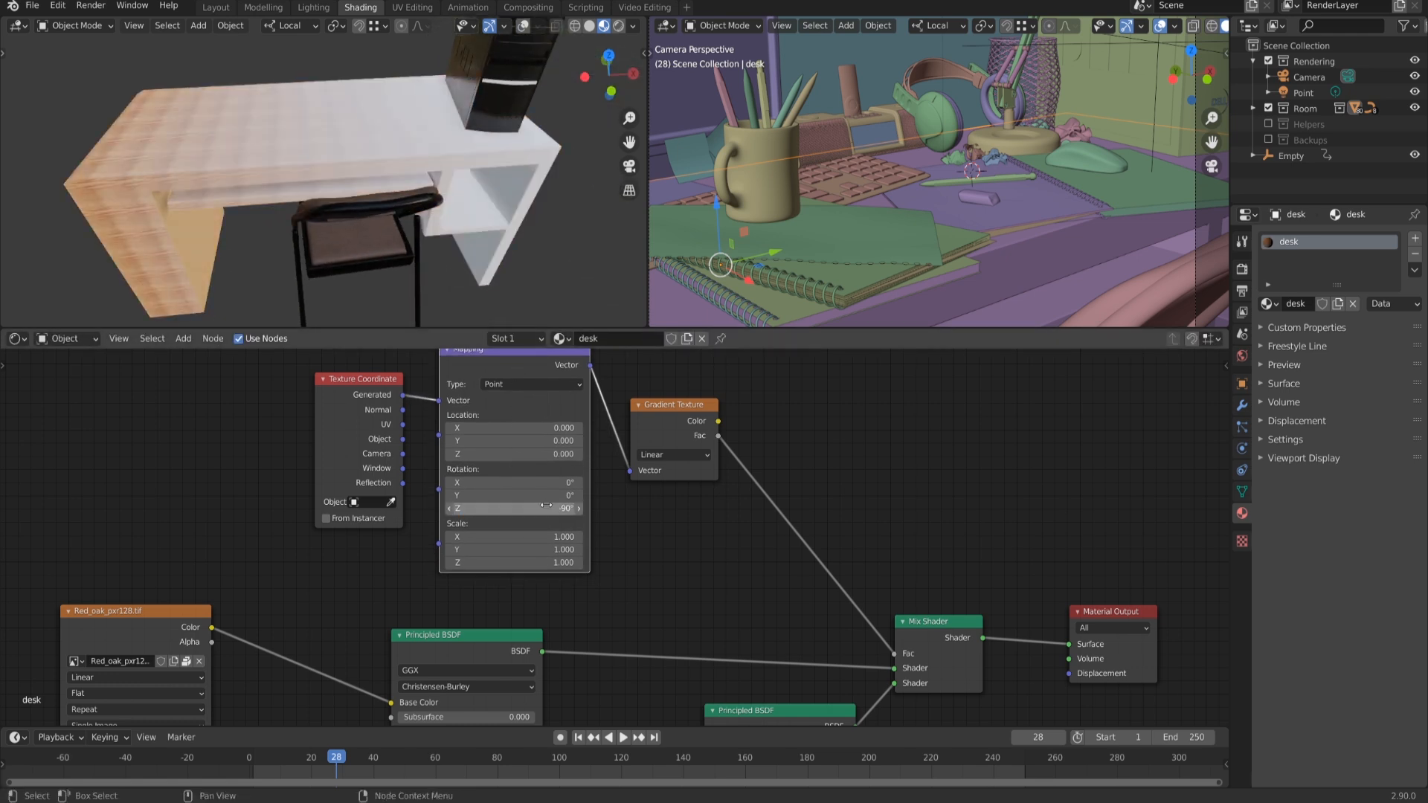
mouse_move(484, 178)
middle_down()
mouse_move(447, 184)
mouse_move(561, 195)
mouse_move(492, 188)
mouse_move(439, 218)
mouse_move(507, 212)
mouse_move(481, 207)
middle_up()
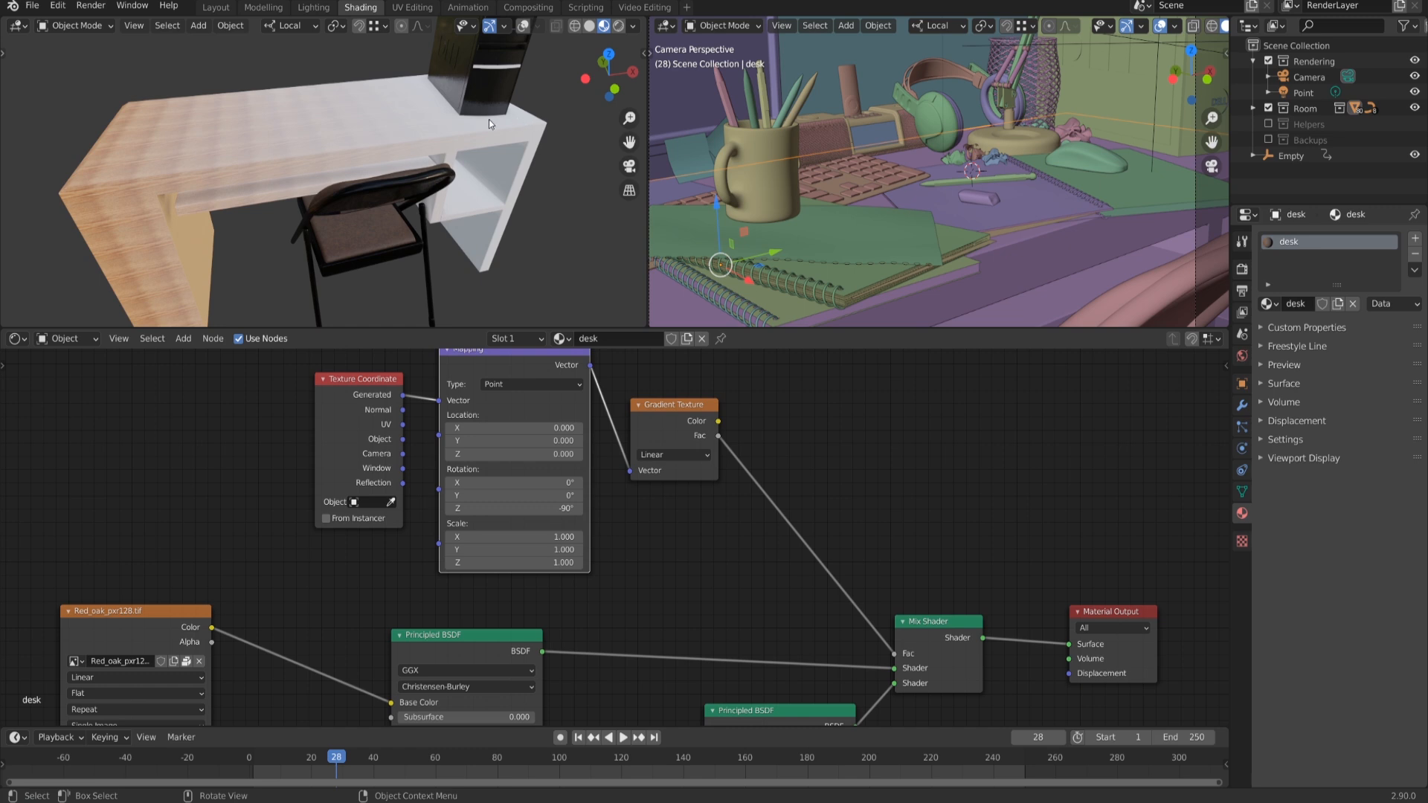
scroll(607, 178, up, 5)
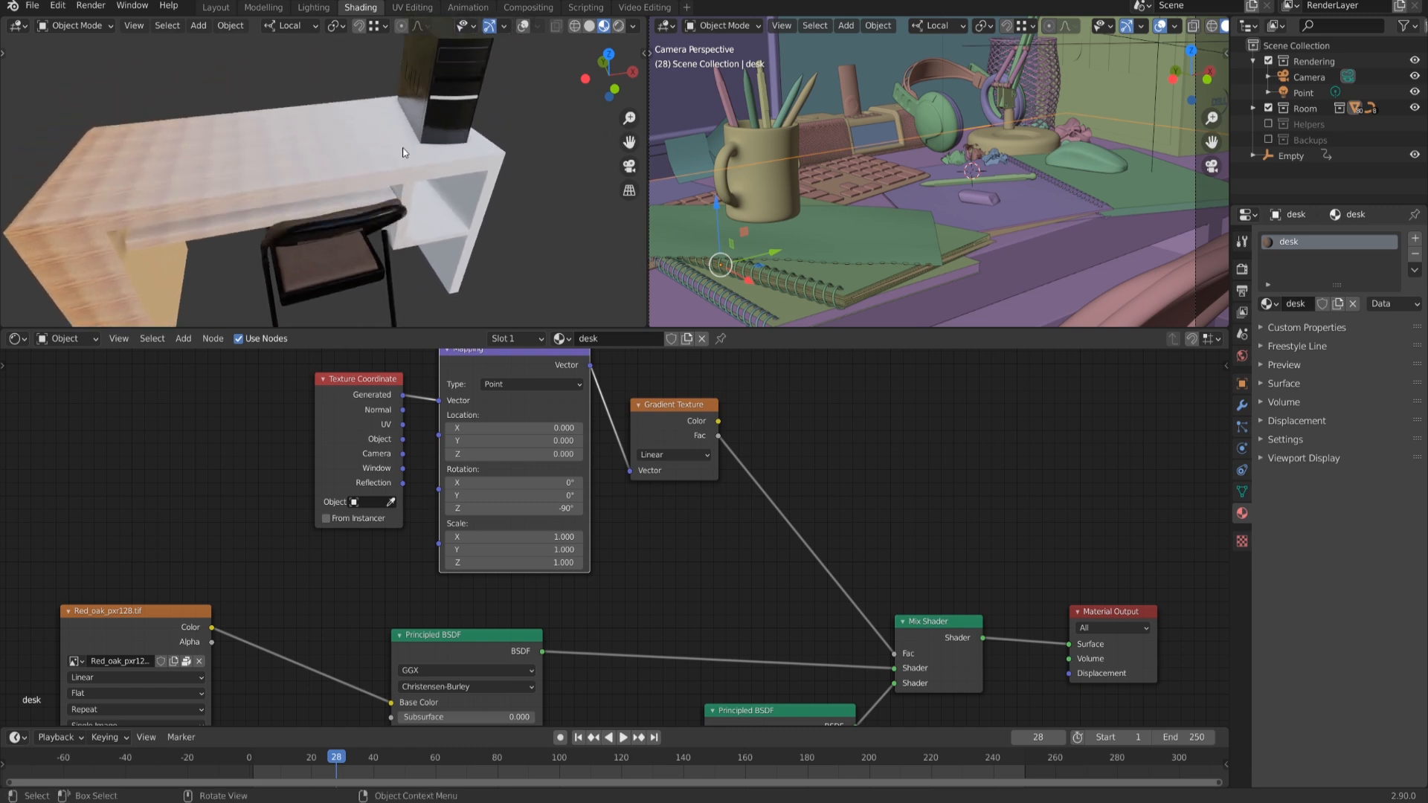
Step: Group the Texture Coordinate, Mapping, Gradient Texture, Mix Shader and second Principled BSDF nodes into one node group
scroll(793, 583, down, 2)
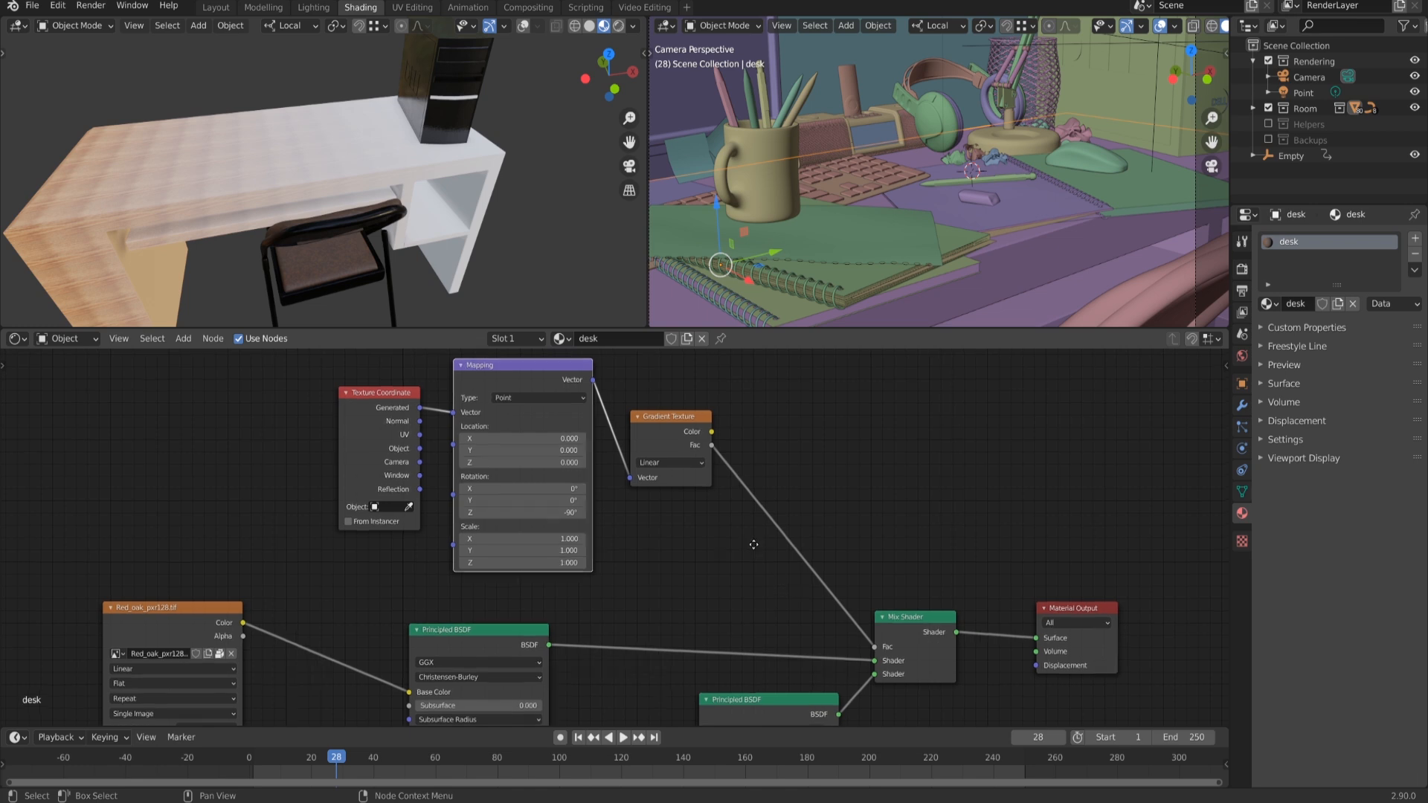
scroll(769, 555, down, 2)
key(b)
mouse_move(361, 375)
mouse_down()
mouse_move(810, 543)
mouse_move(809, 558)
mouse_up()
middle_drag(836, 551, 708, 426)
key(b)
drag(536, 380, 814, 765)
scroll(788, 534, down, 4)
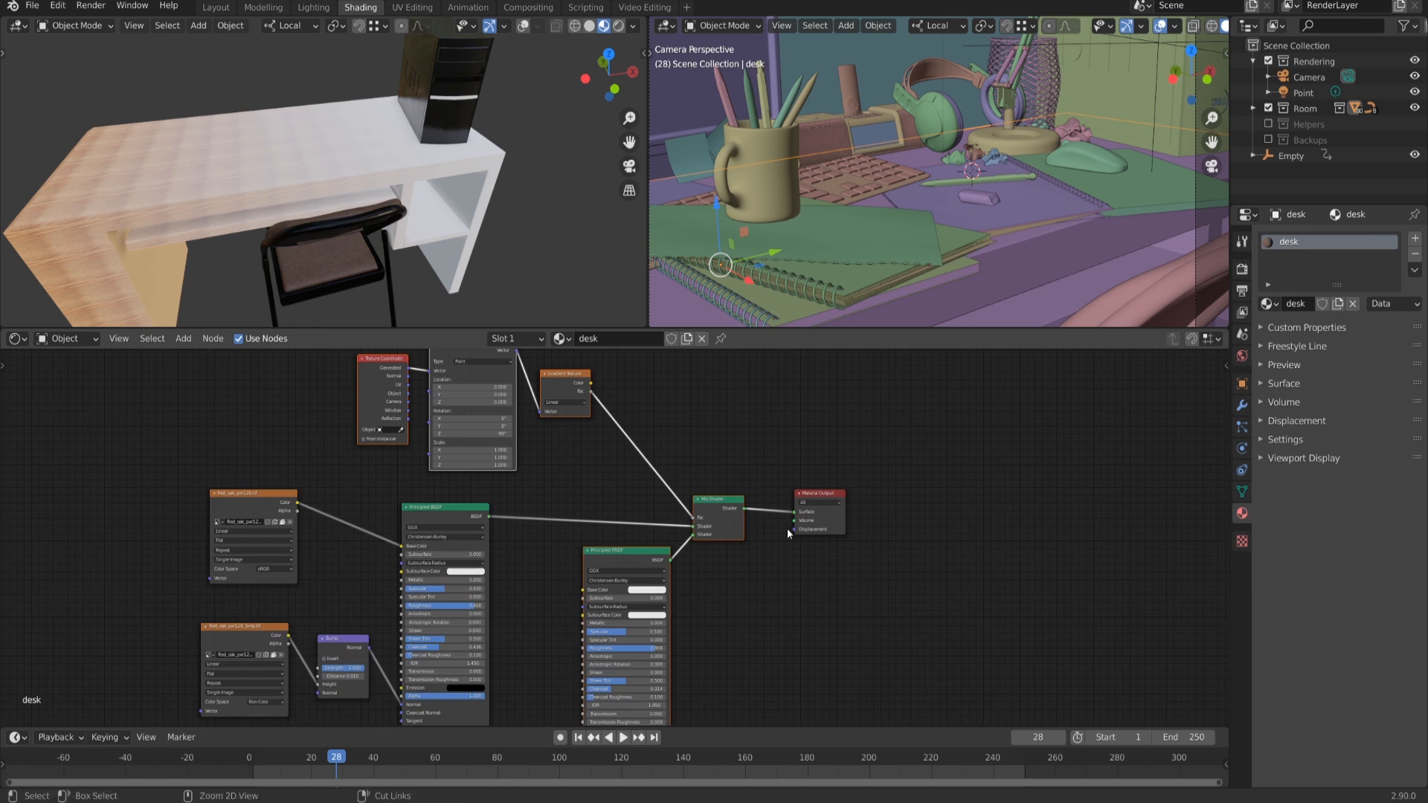
key(ctrl+g)
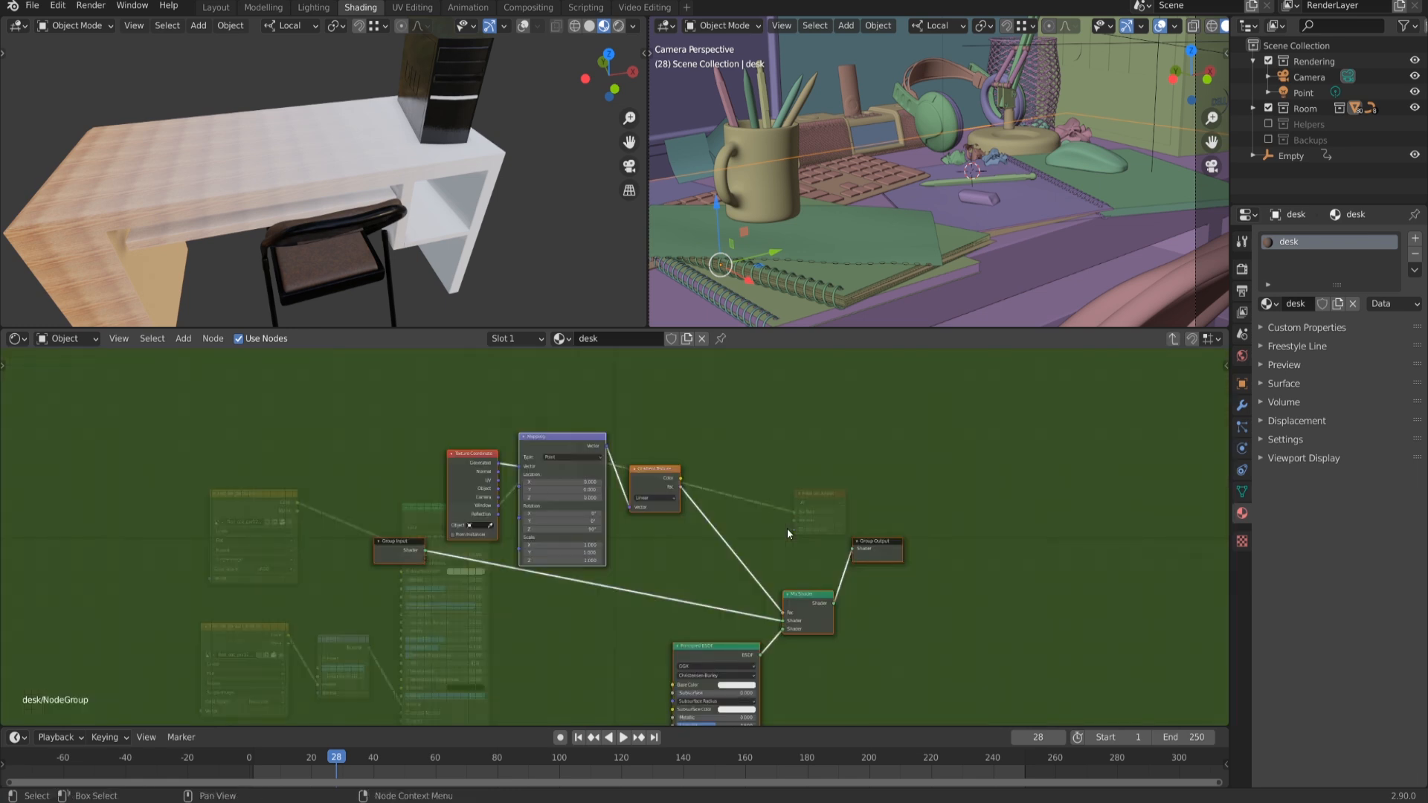
Step: Shift the nodes slightly inside the new group and return to the desk material's main node tree
scroll(661, 499, up, 2)
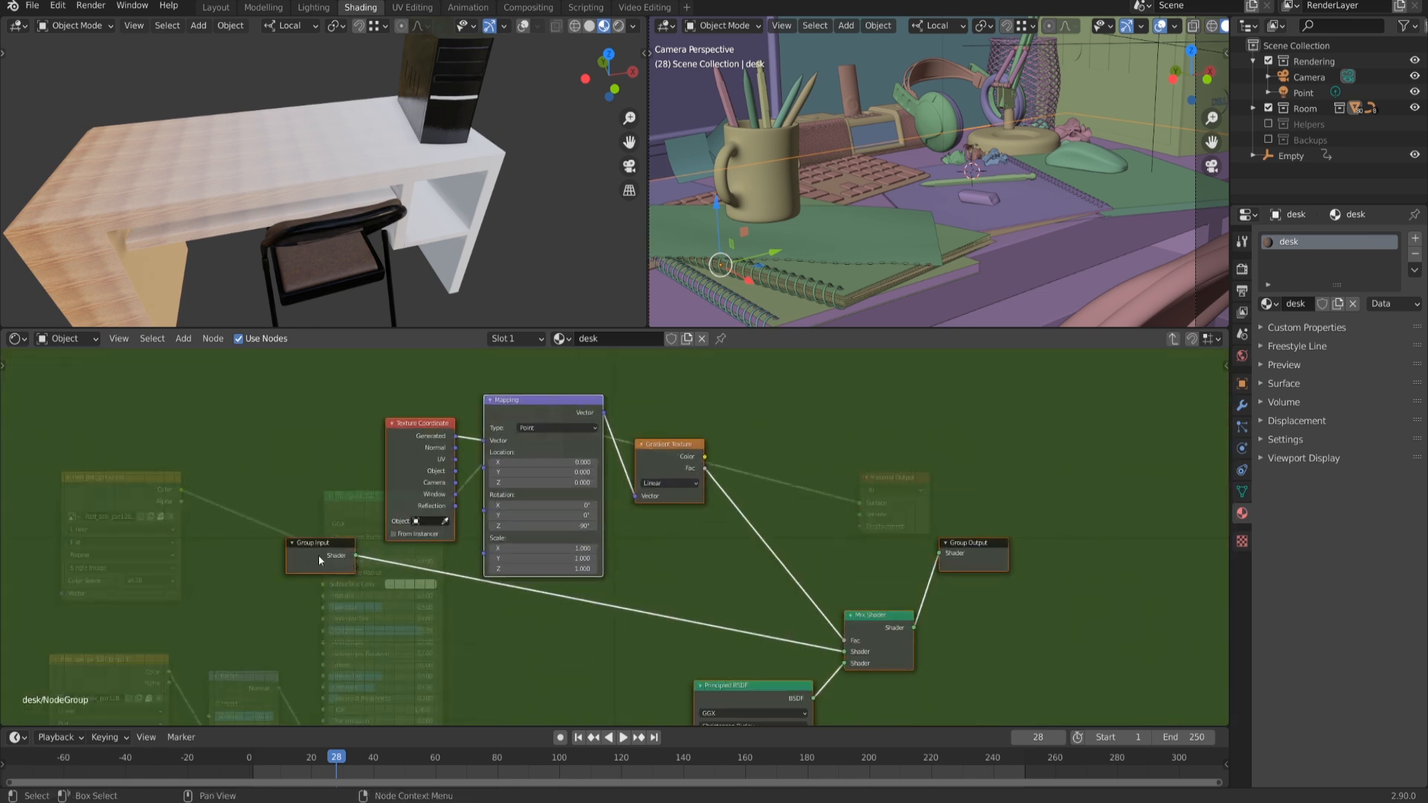
drag(319, 555, 301, 571)
click(301, 571)
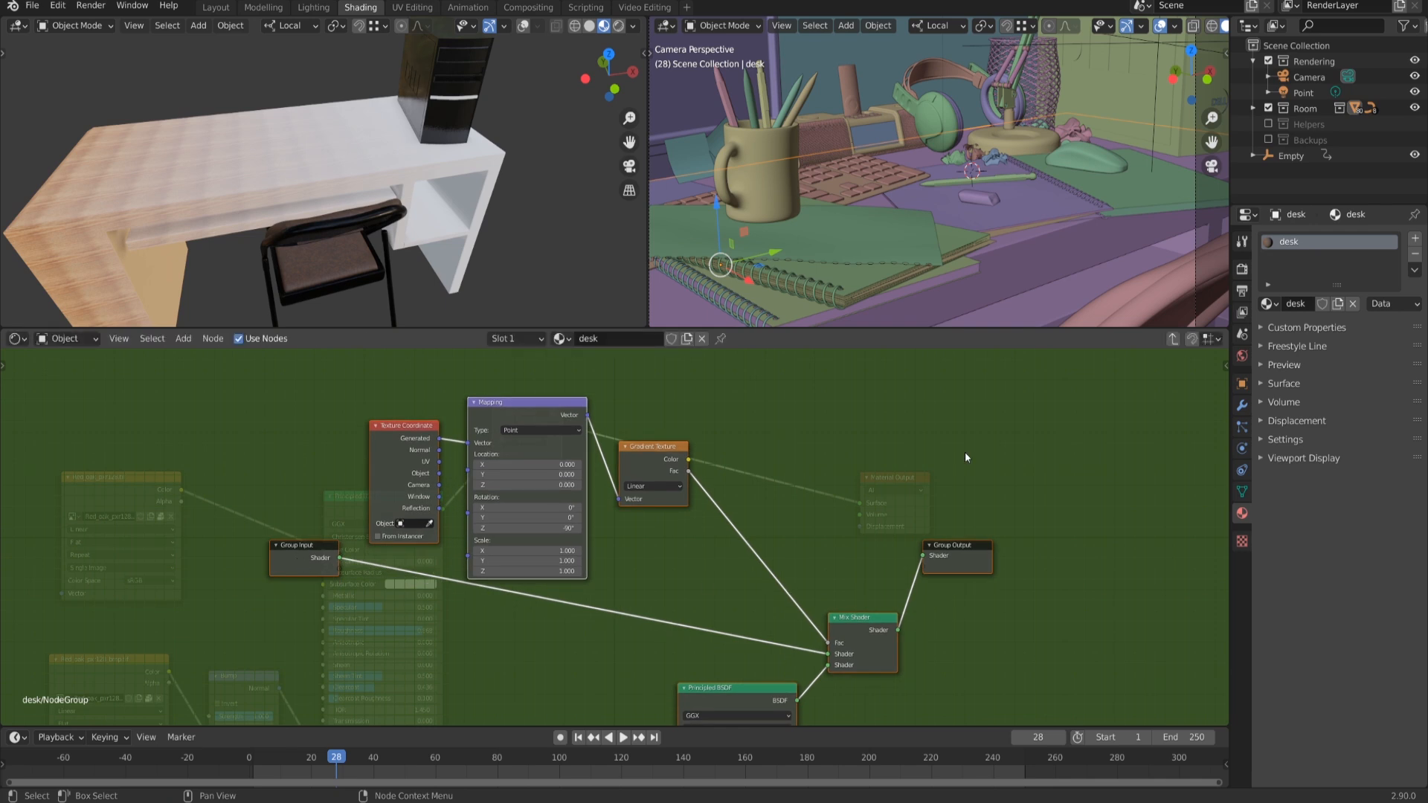
key(Tab)
Step: Rename the node group as Material Transform with a fake user, and widen and reposition its node before the Material Output
drag(521, 429, 548, 447)
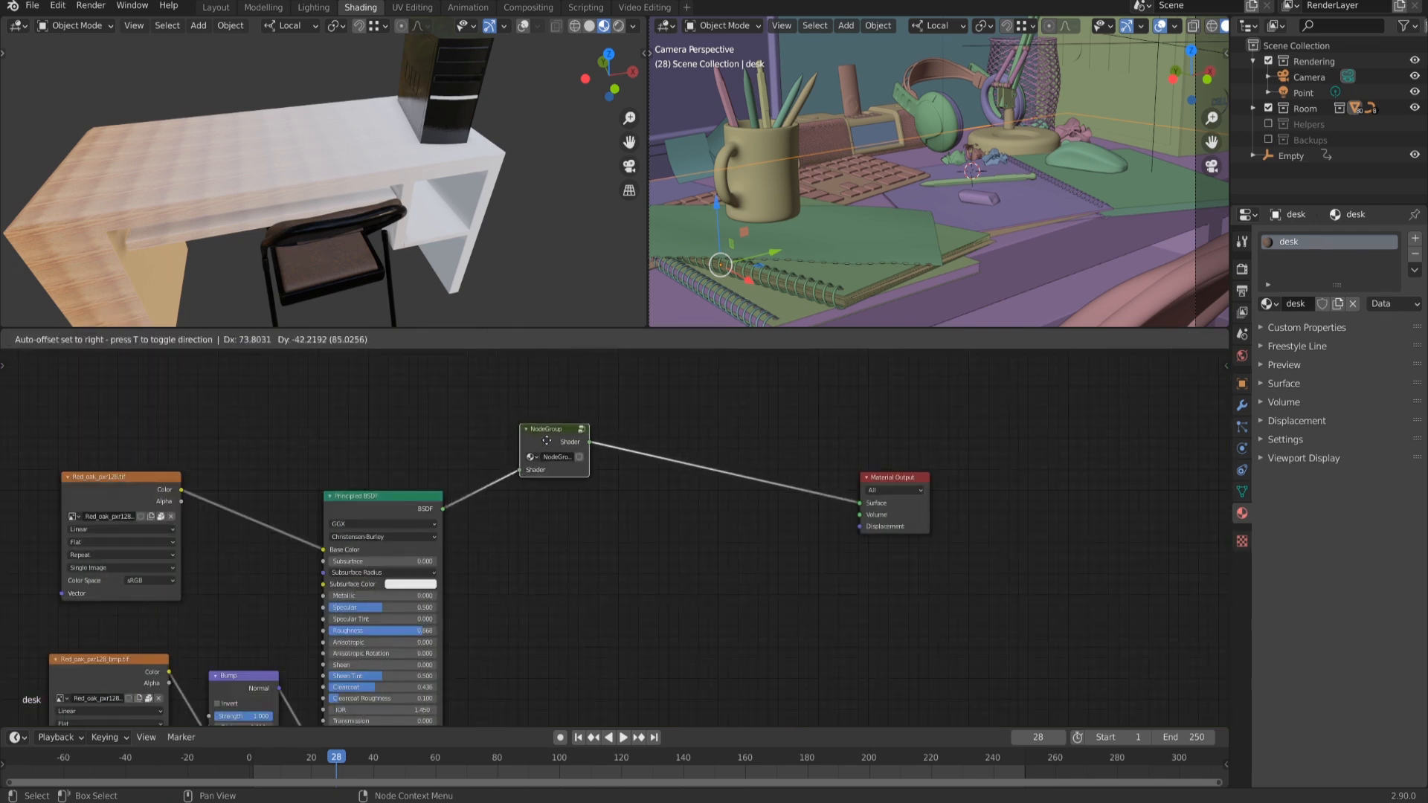
text(Material)
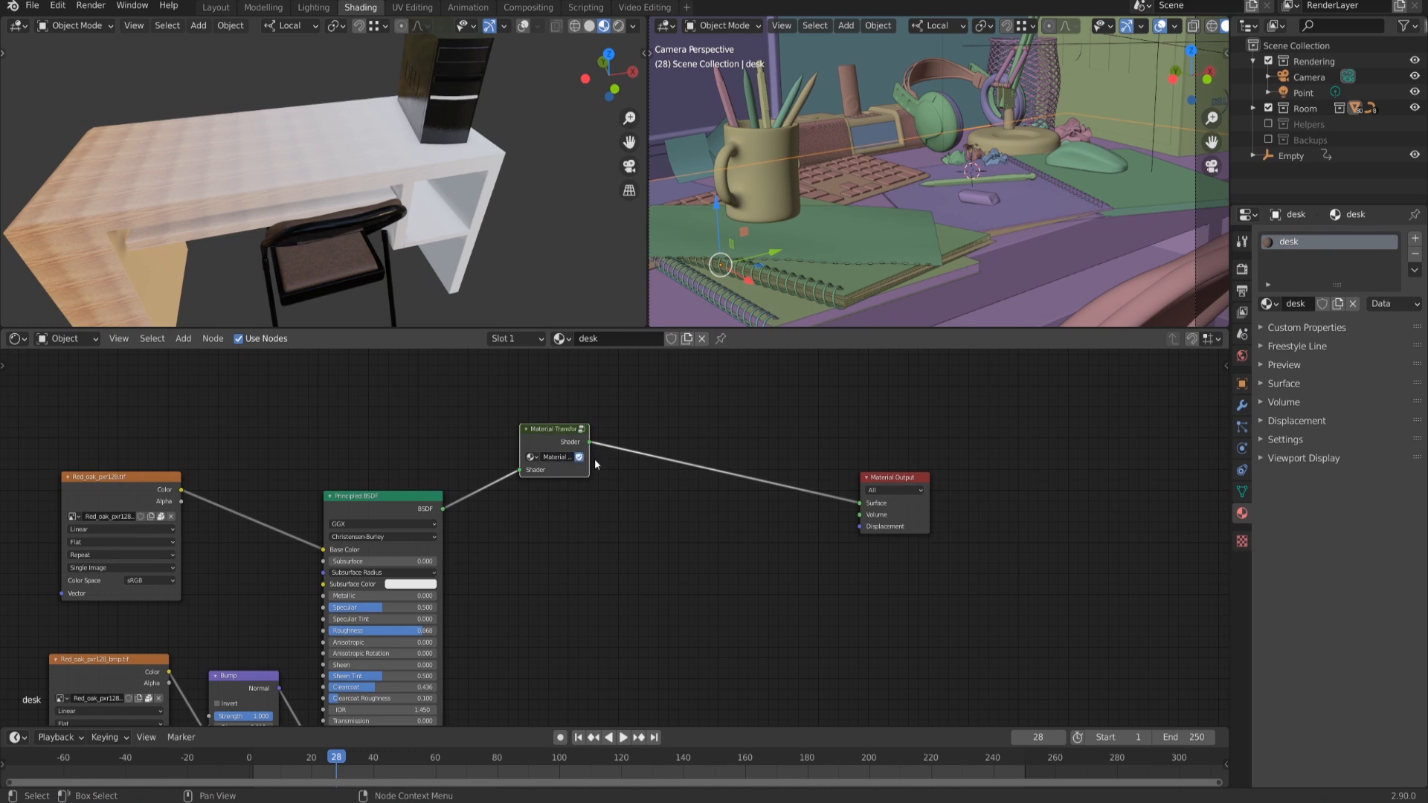
drag(593, 463, 615, 491)
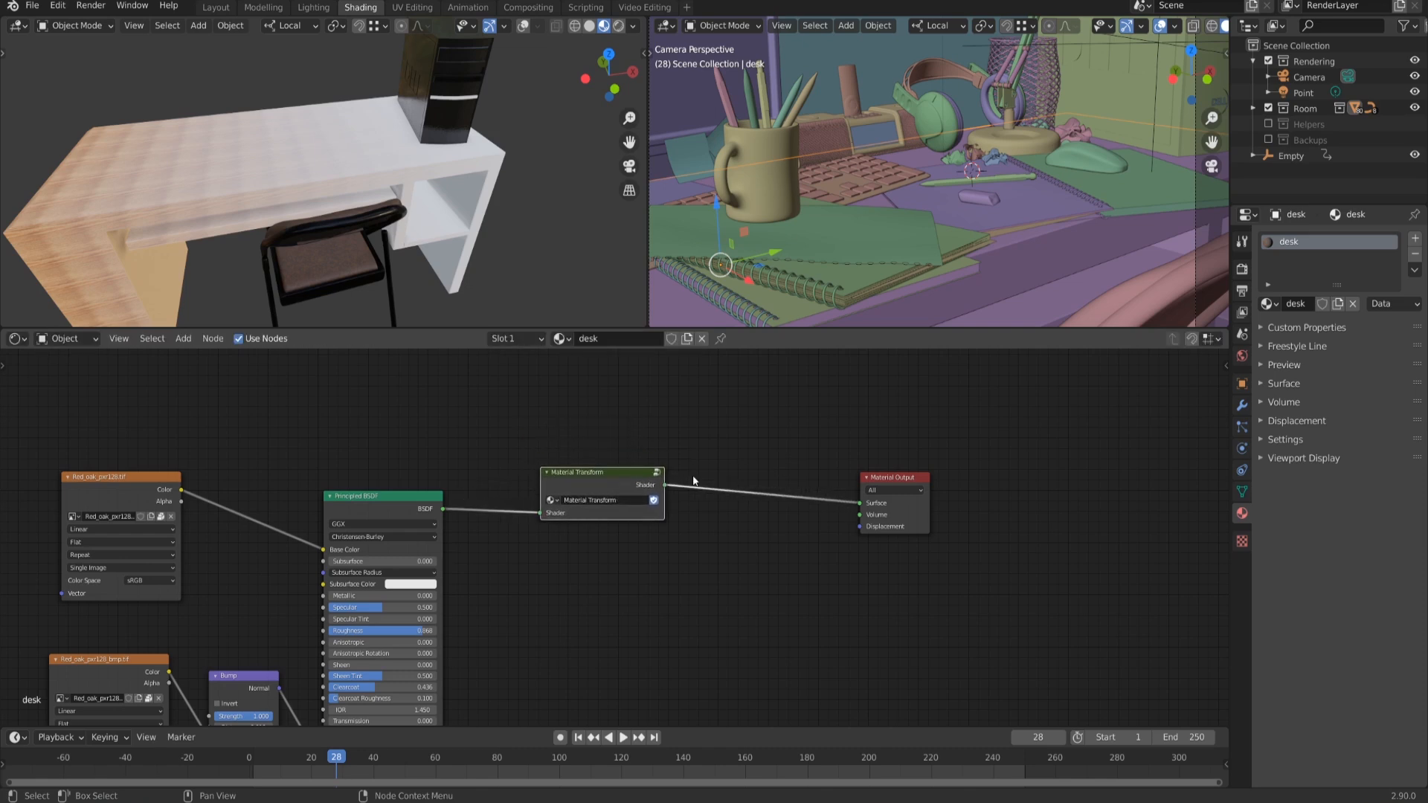
Step: Insert the Material Transform group between the Principled BSDF and Material Output of the chair metal material
middle_drag(400, 149, 467, 184)
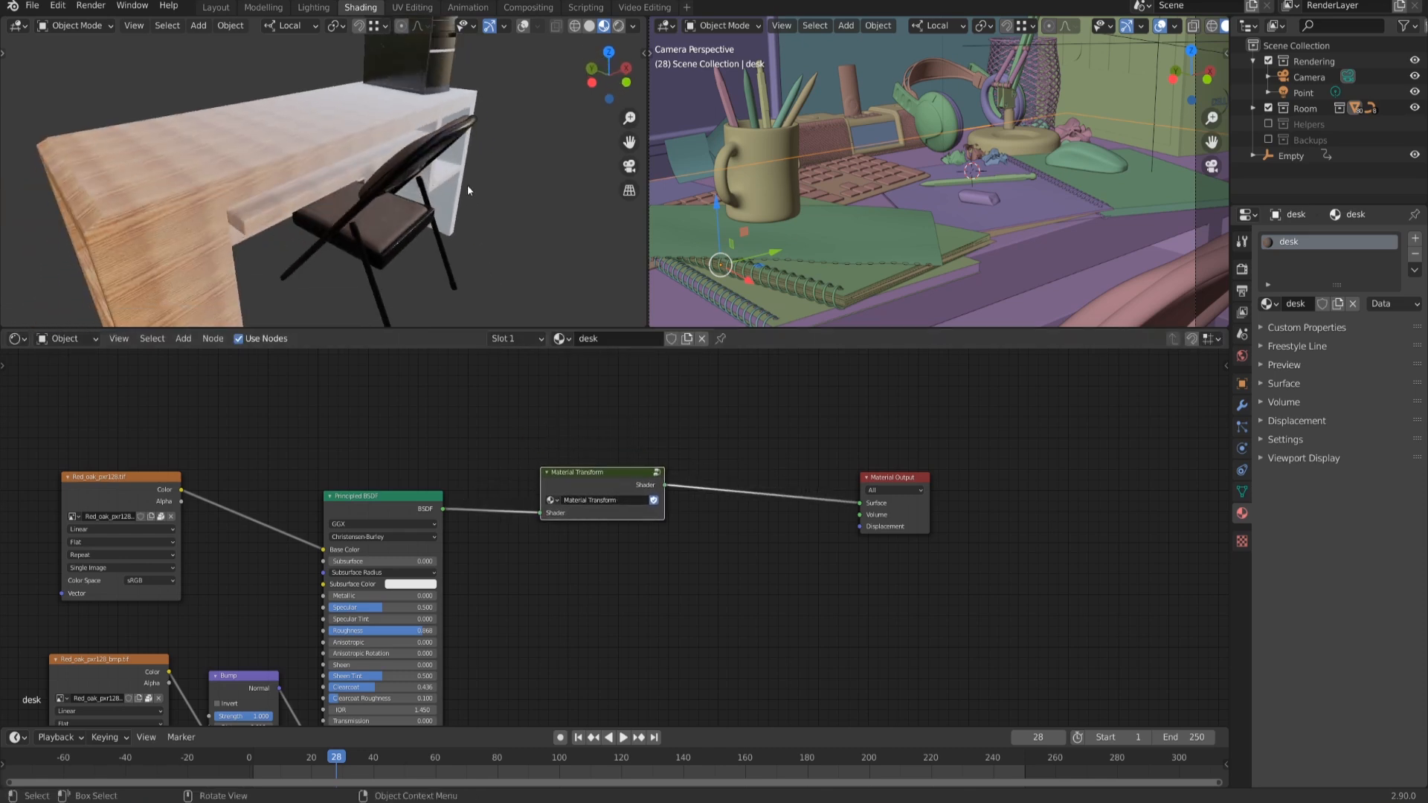
click(407, 207)
drag(641, 497, 753, 497)
key(shift+a)
mouse_move(646, 441)
mouse_move(624, 517)
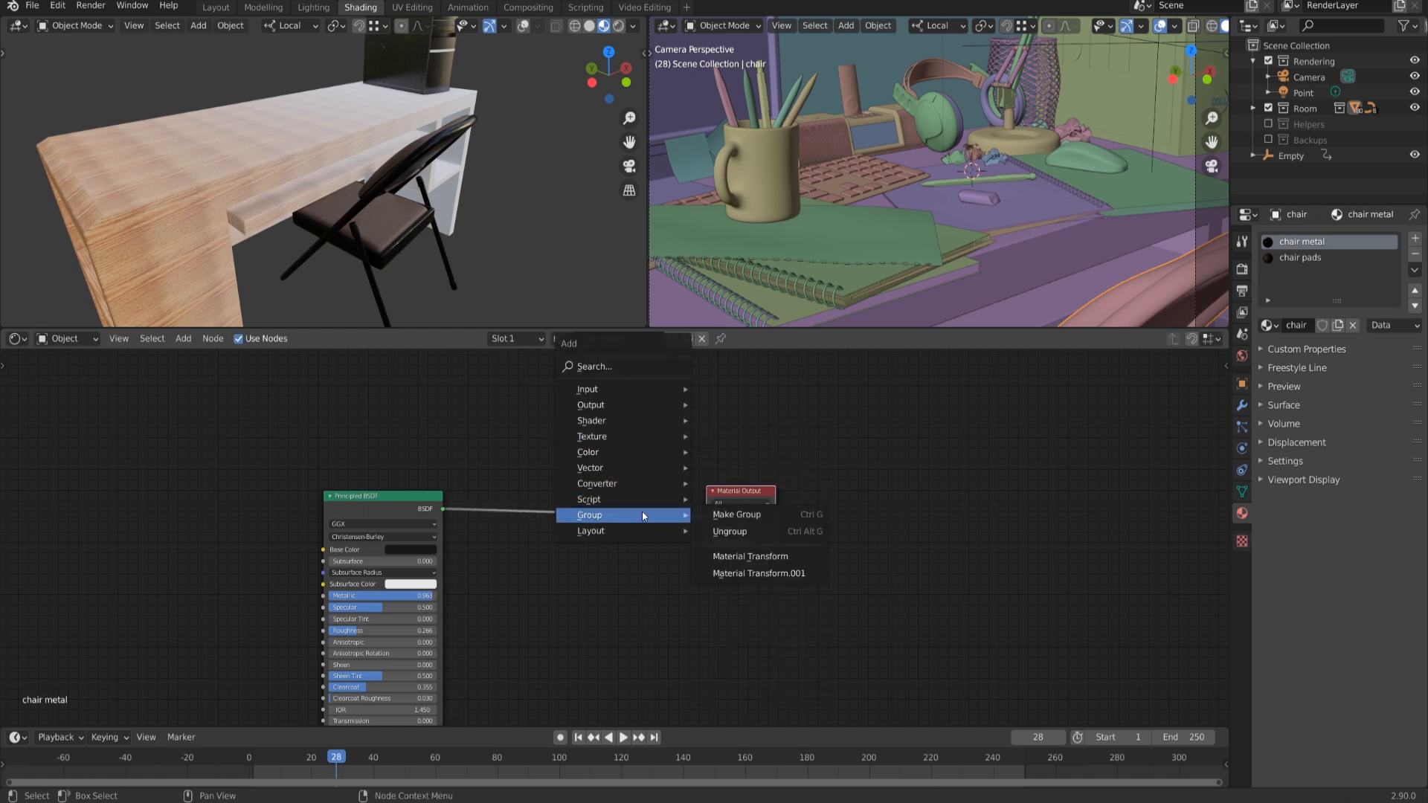
click(769, 565)
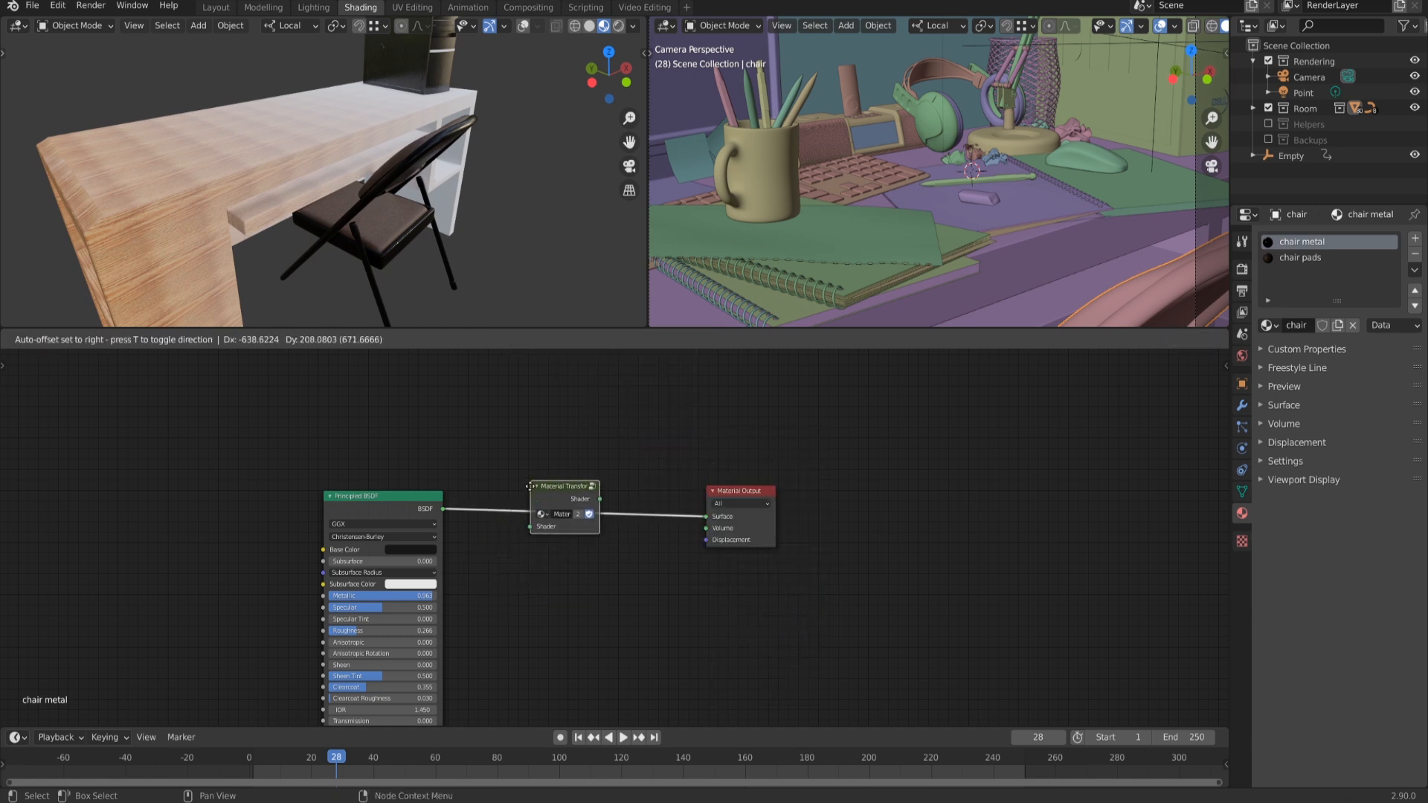
click(594, 522)
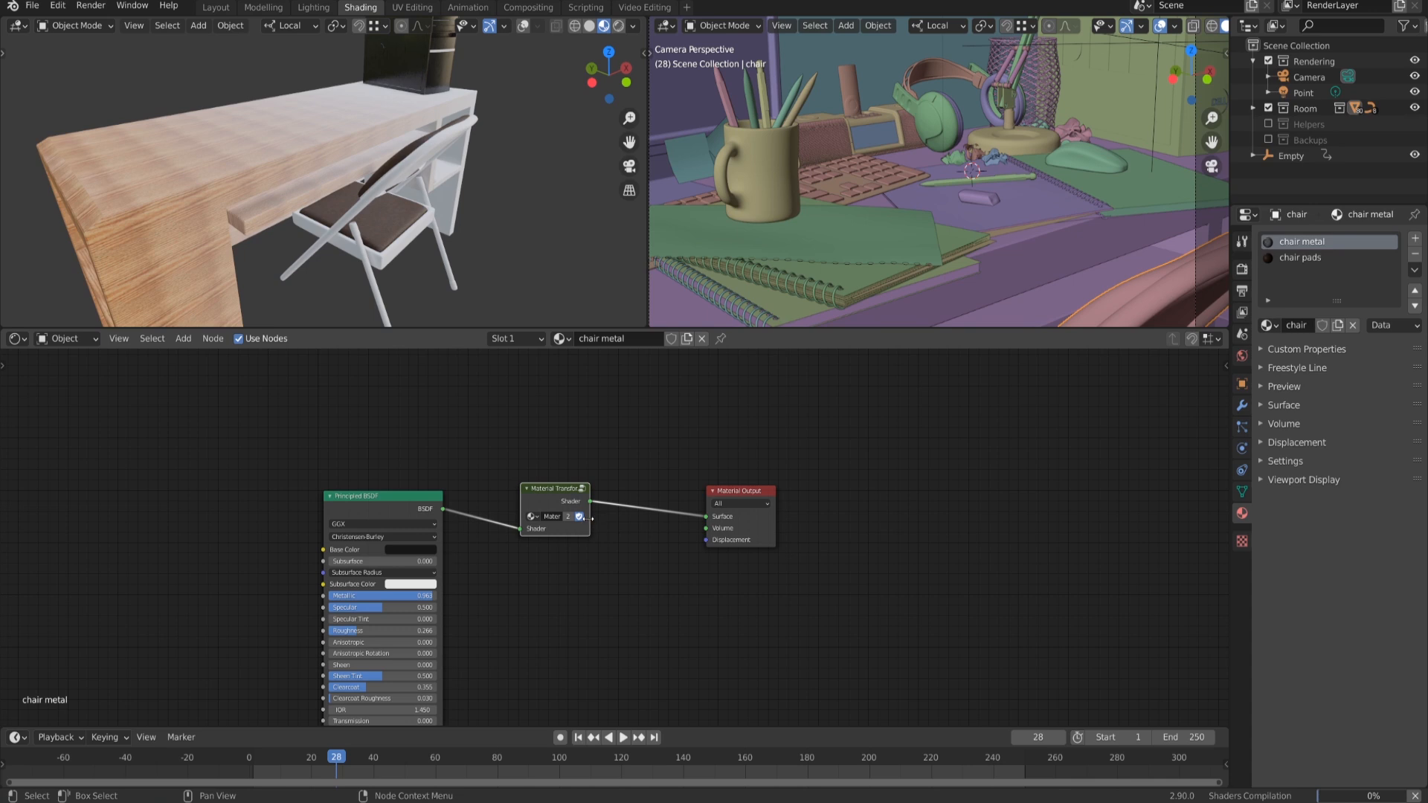
Step: Widen the chair metal's Material Transform node and set the Mapping's X location to -0.600 inside the group
drag(593, 518, 627, 519)
middle_drag(521, 253, 422, 191)
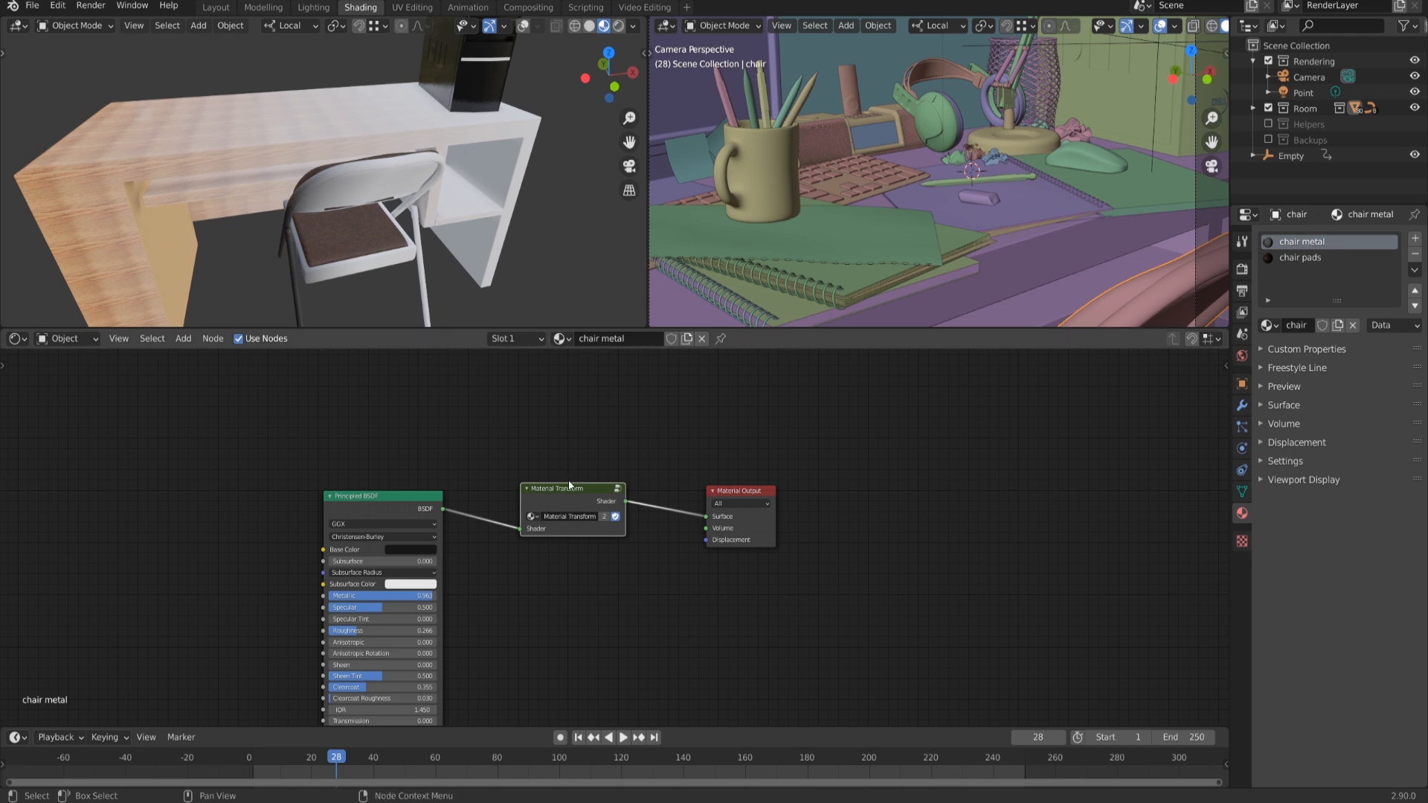
key(Tab)
middle_drag(626, 501, 686, 508)
scroll(685, 508, up, 3)
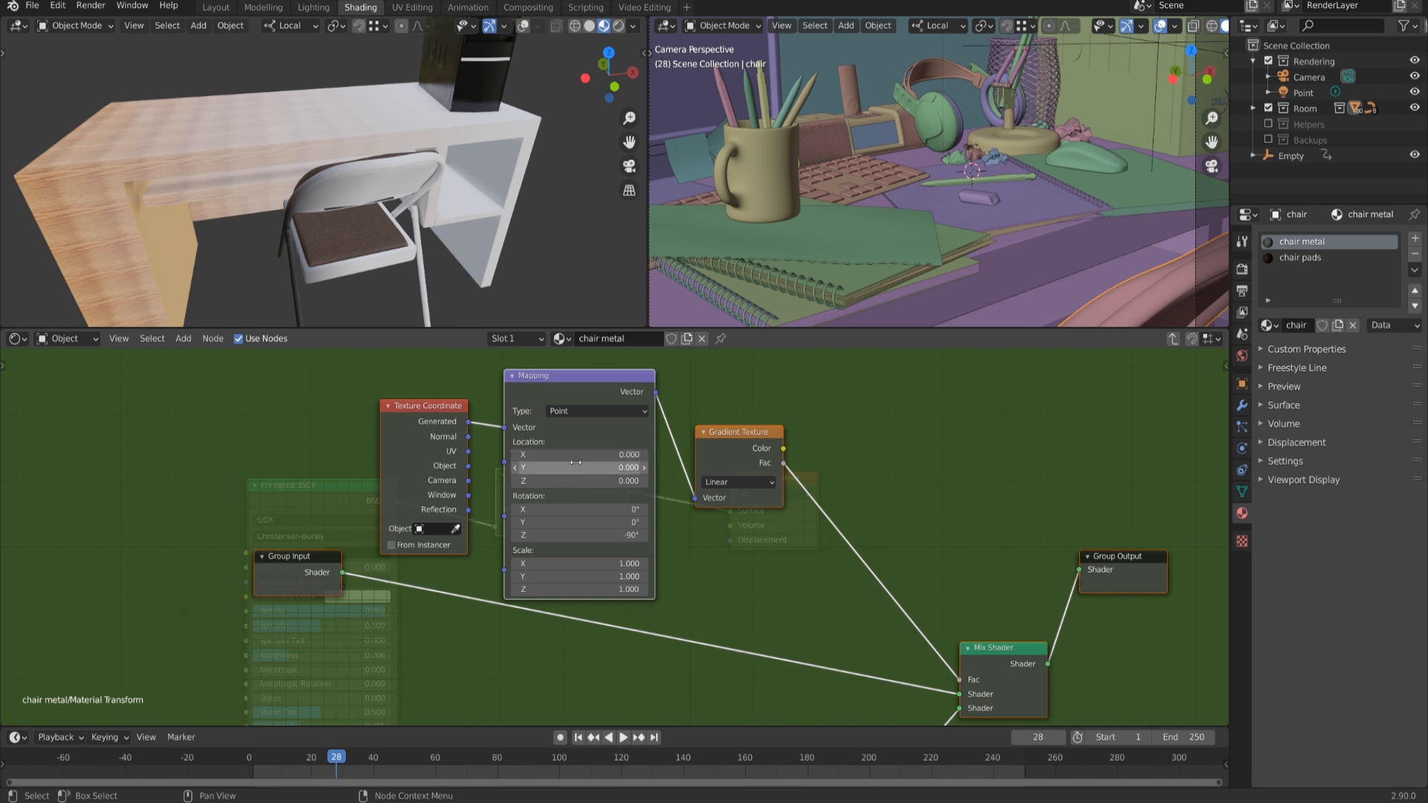
drag(576, 456, 531, 456)
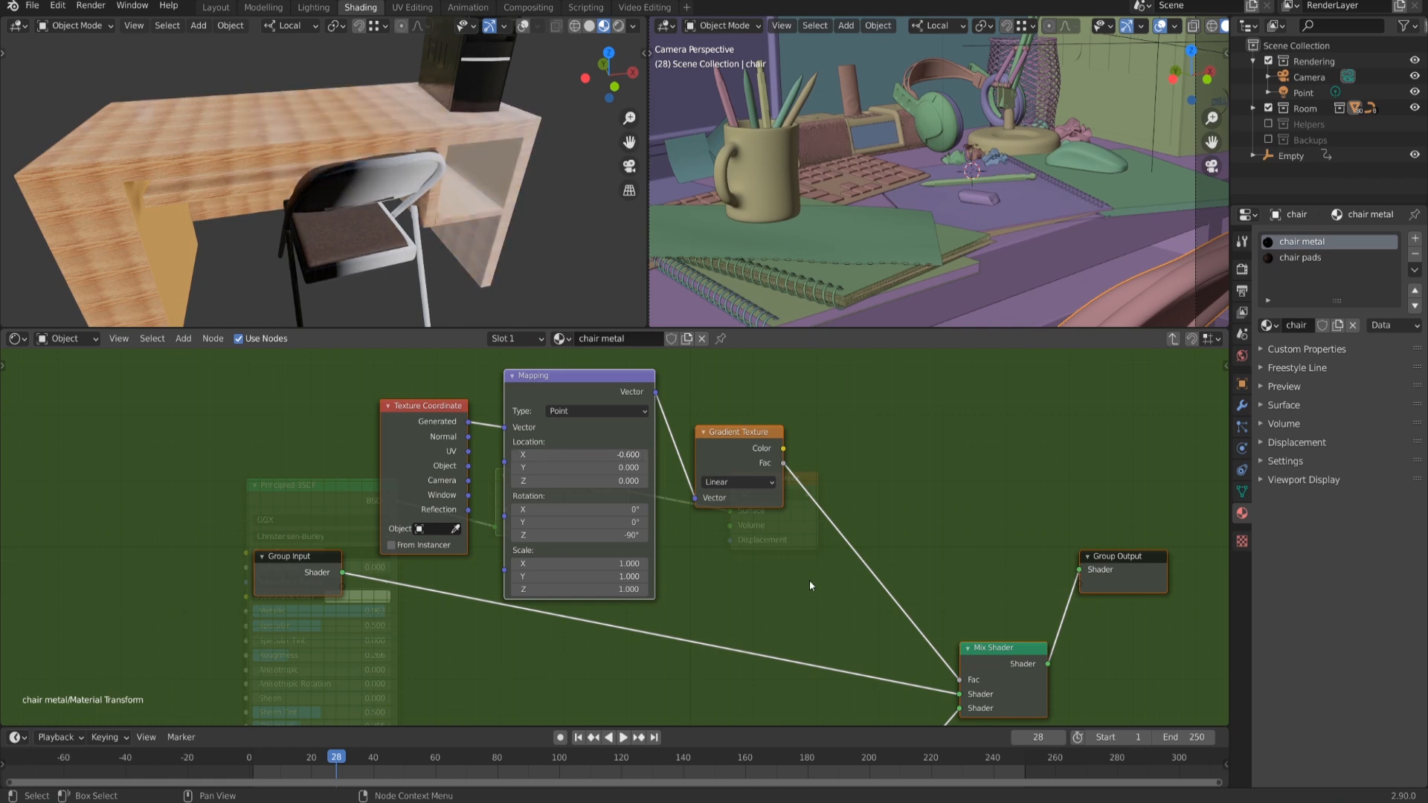
Step: Shift all nodes inside the Material Transform group slightly downward and deselect them
key(g)
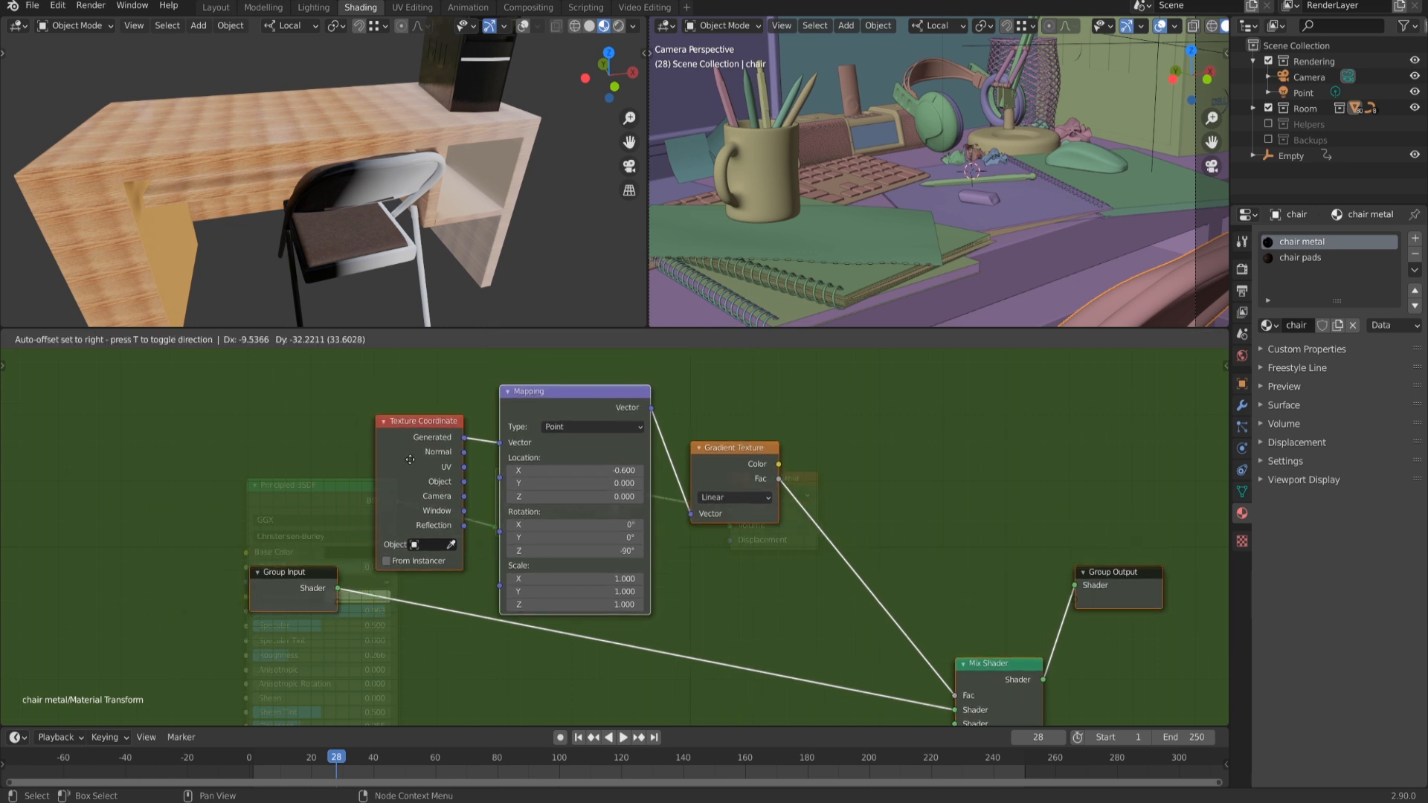
click(454, 472)
click(388, 407)
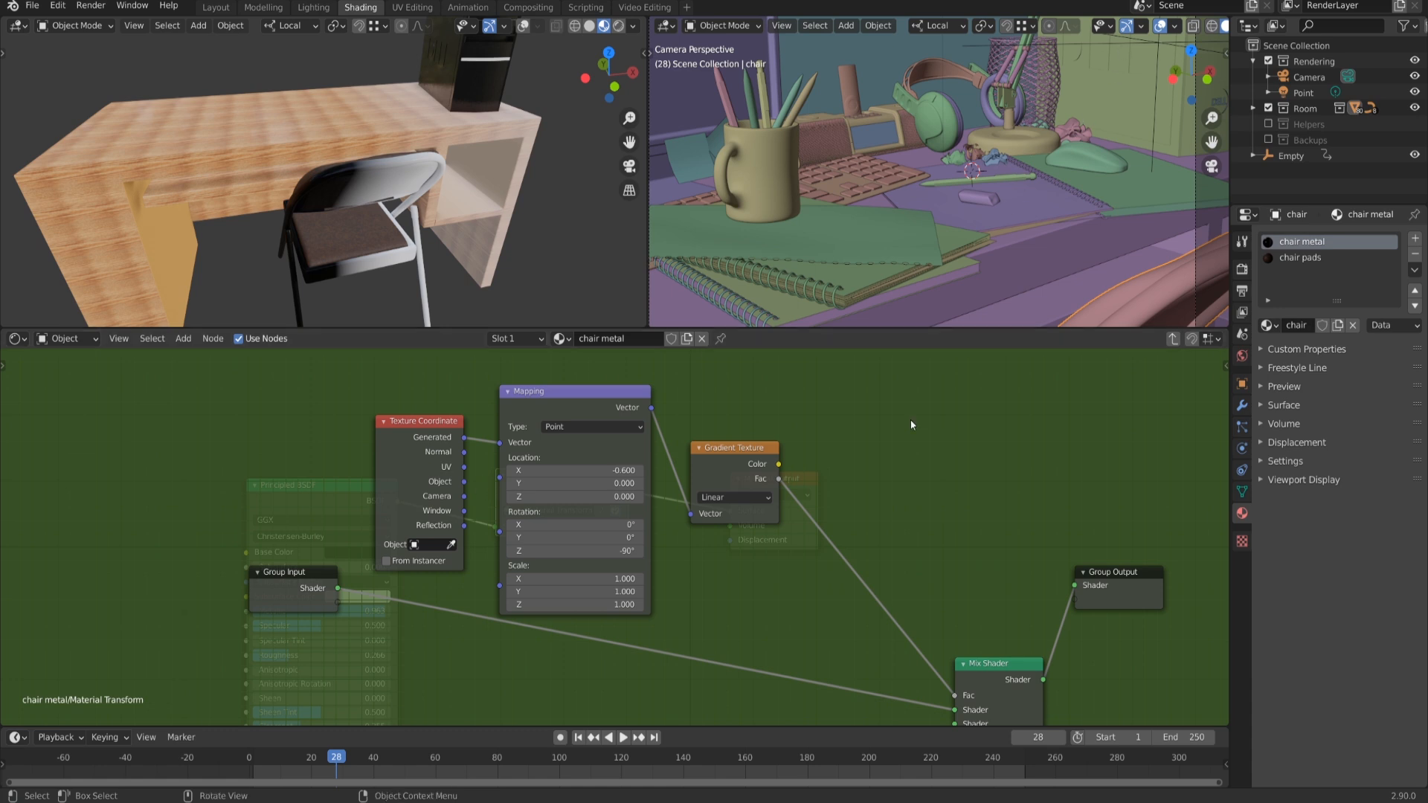
Step: View the whole desk from outside the camera and preview the animation from frame 1 to frame 89
scroll(1047, 165, down, 3)
mouse_move(1046, 165)
middle_down()
mouse_move(1019, 197)
mouse_move(1043, 192)
middle_up()
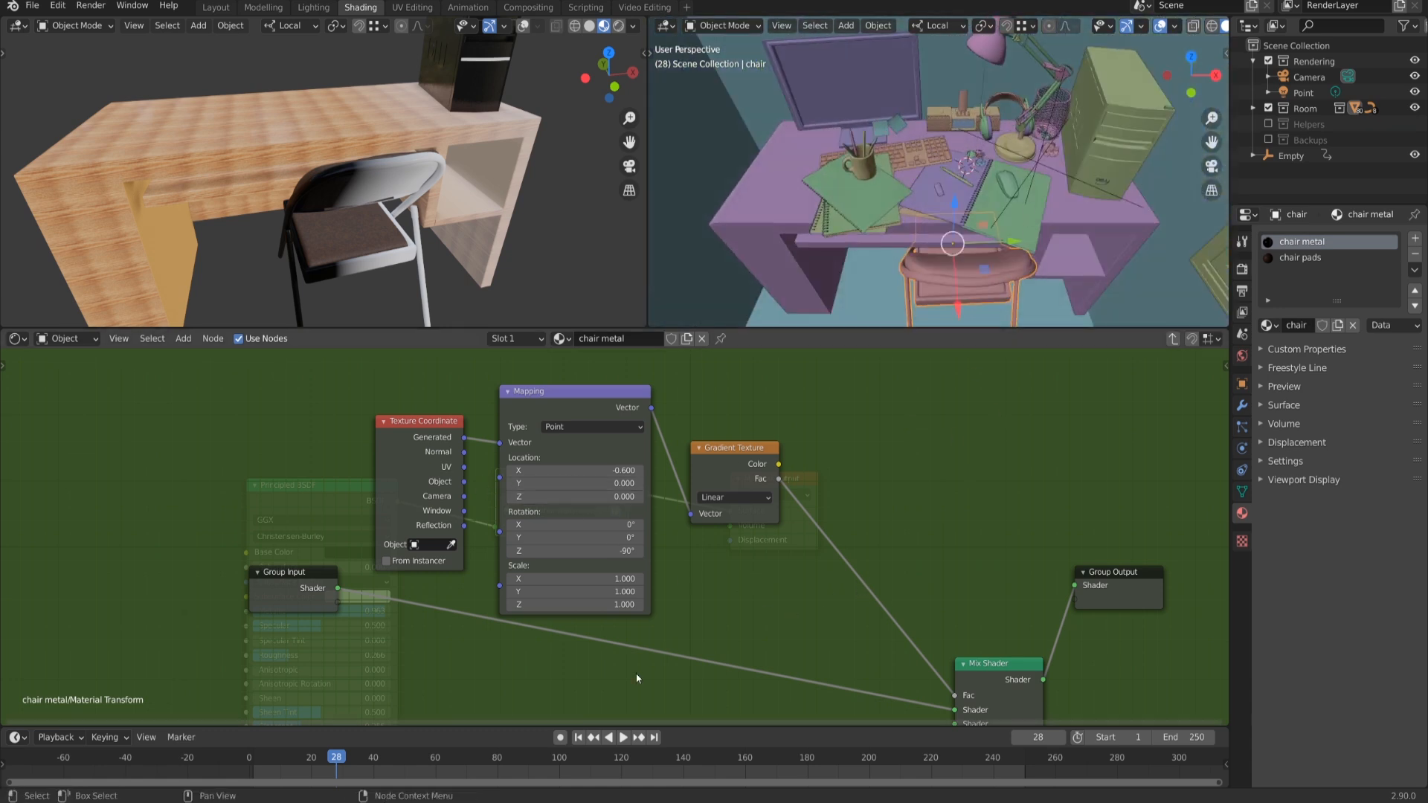
drag(296, 768, 253, 757)
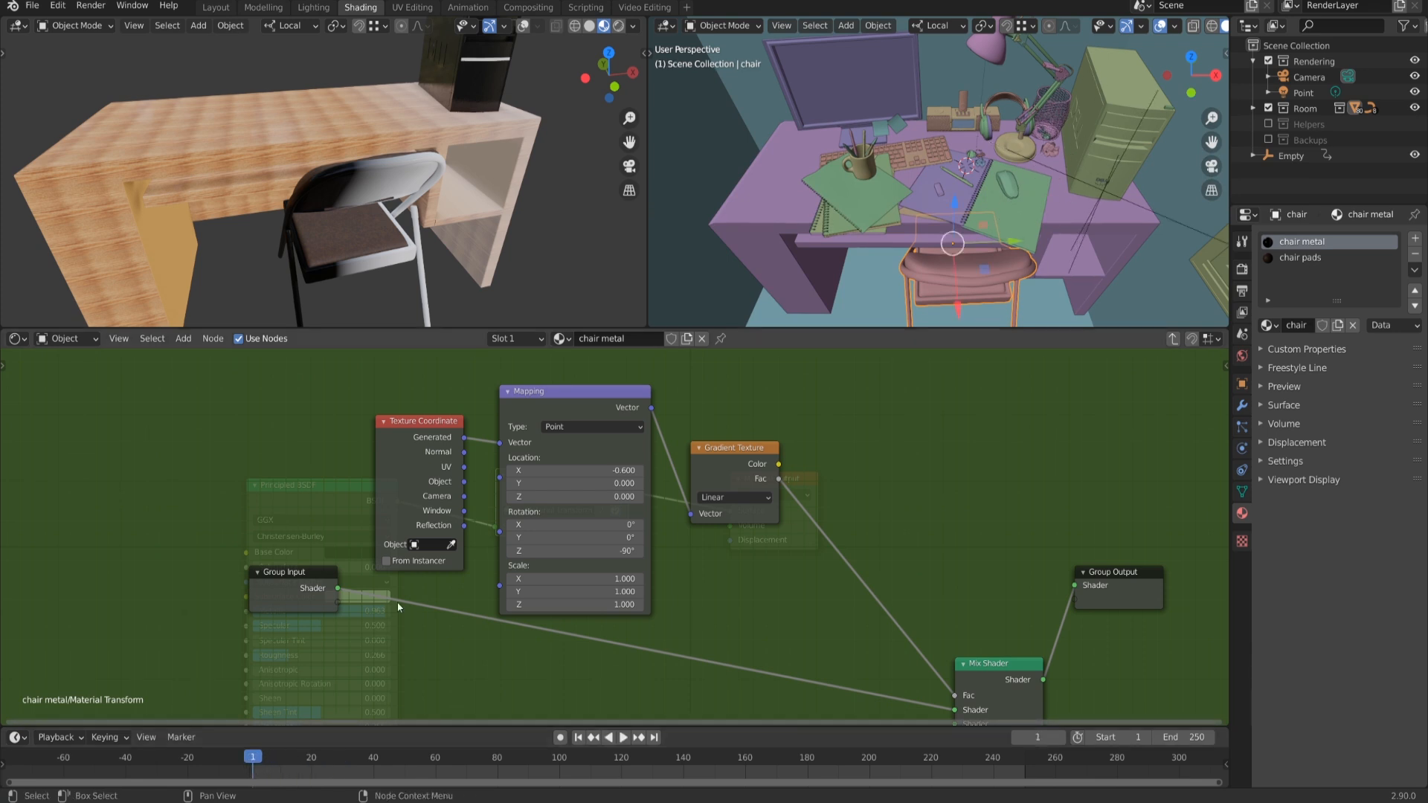
key(space)
drag(365, 764, 525, 744)
key(space)
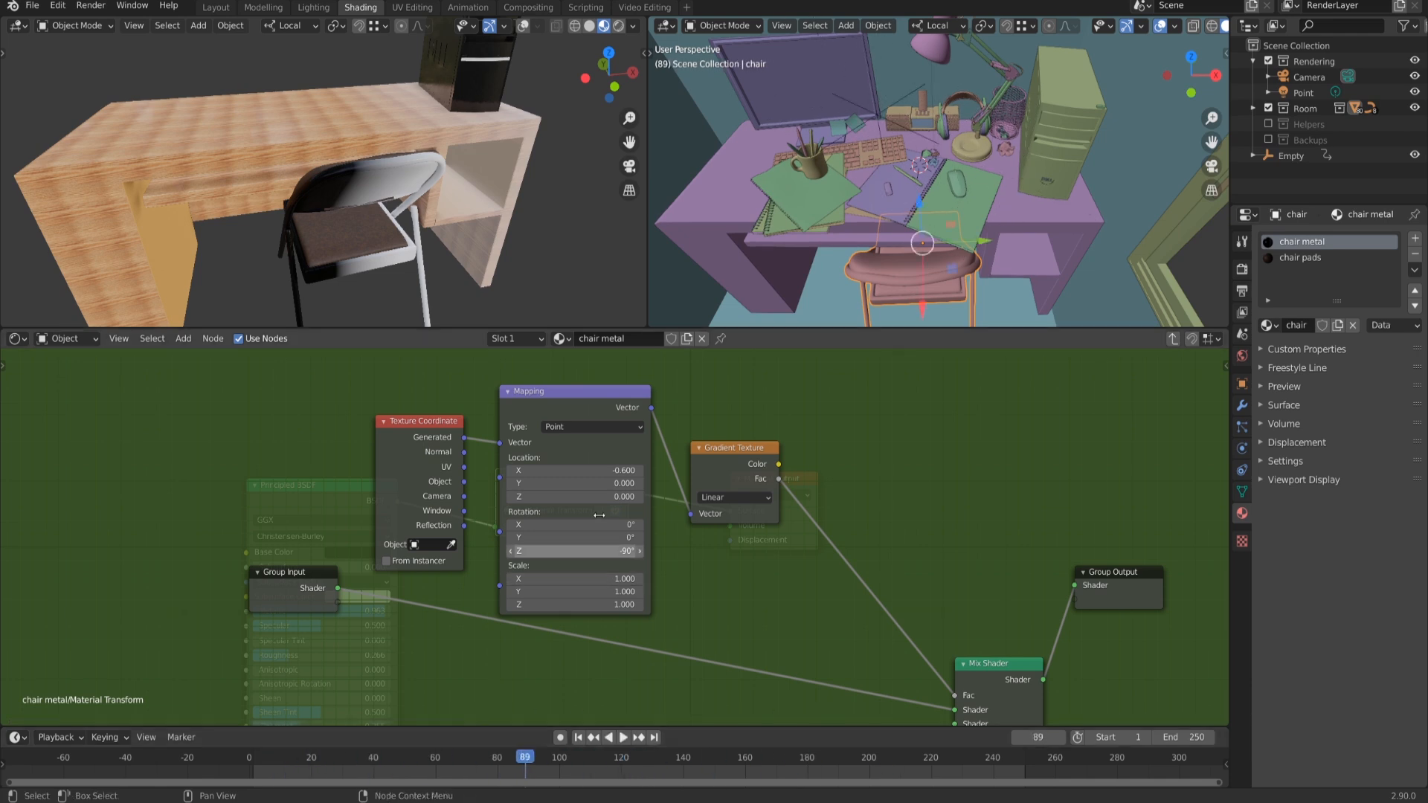
Step: Delete the Mapping node while keeping its links connected, and move Texture Coordinate closer to the Gradient Texture
click(582, 396)
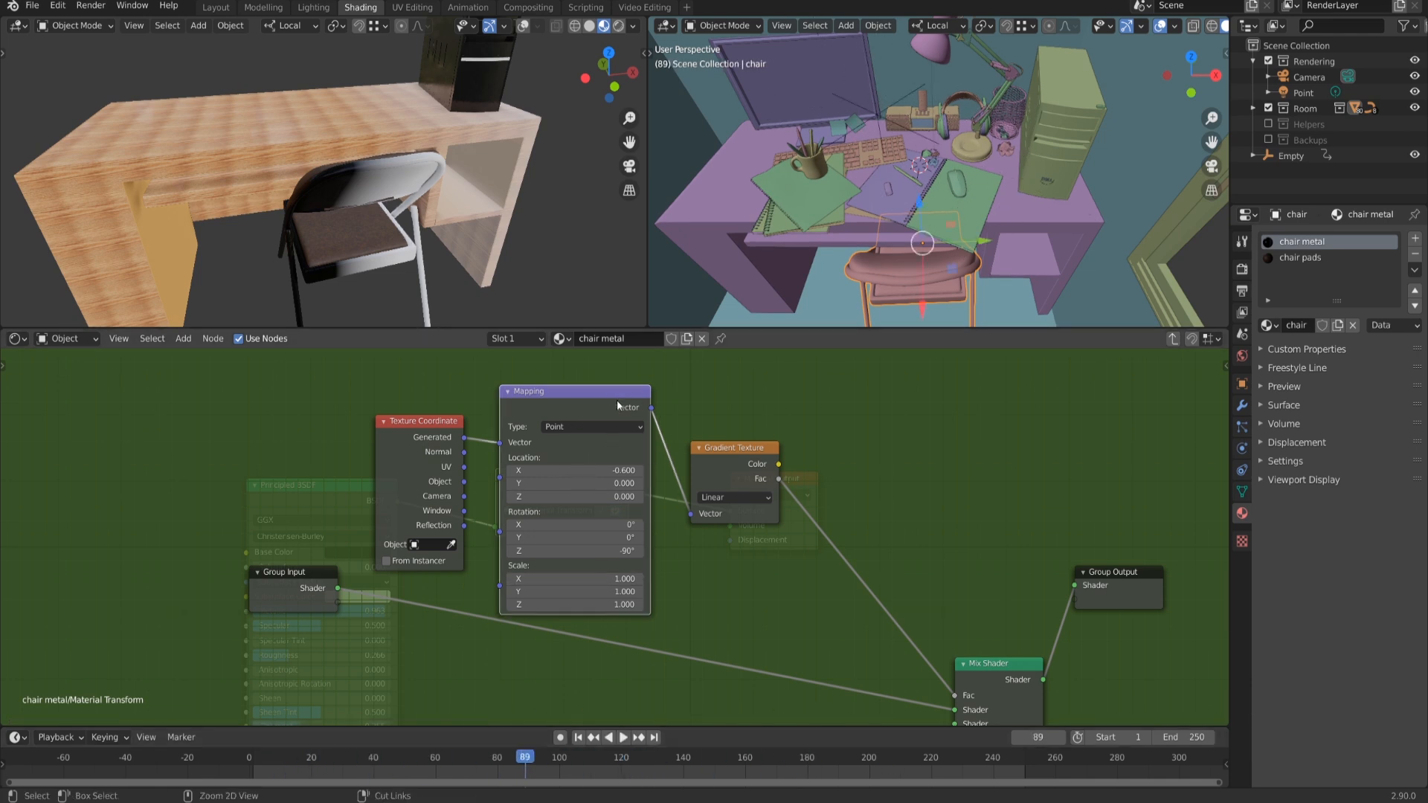
key(ctrl+x)
drag(407, 447, 500, 434)
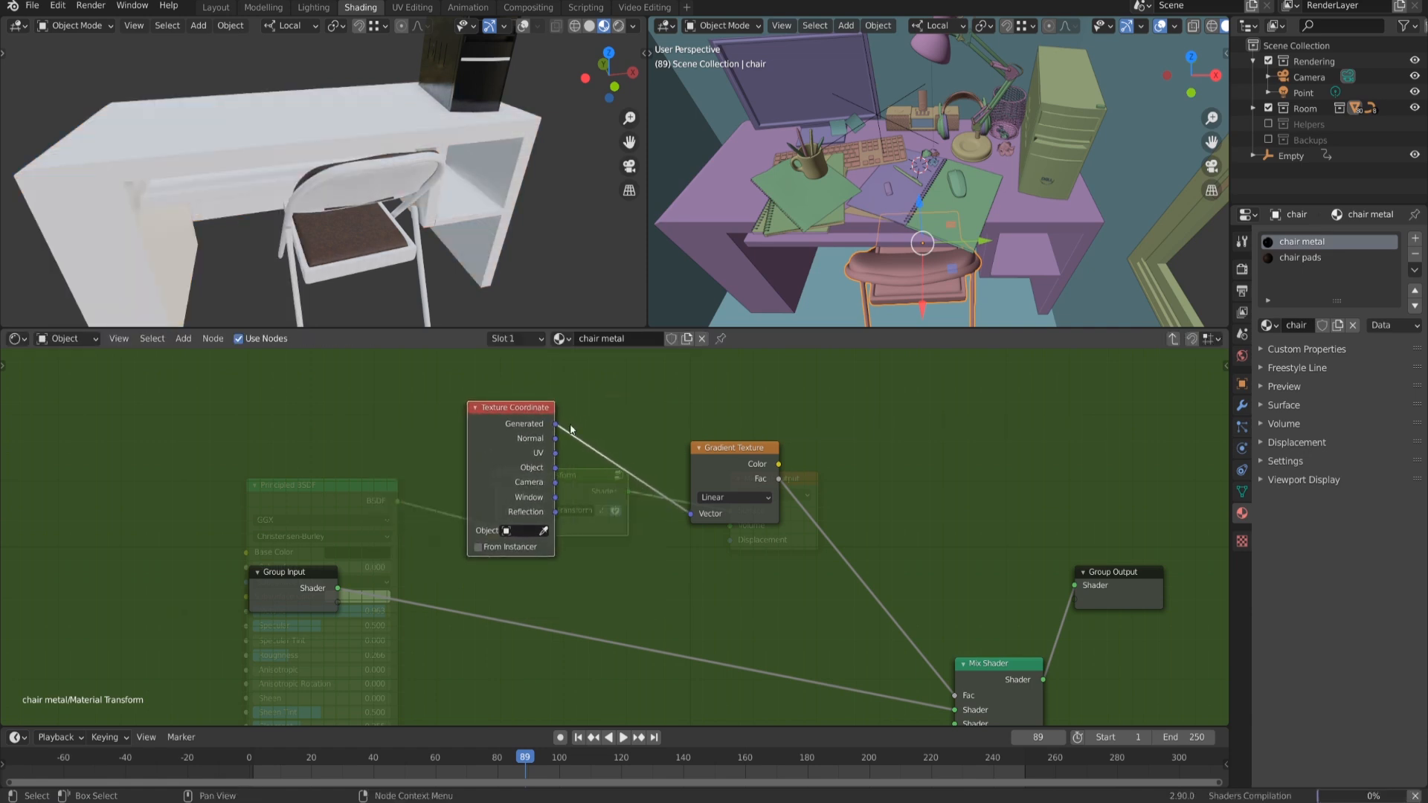
Step: Set the Texture Coordinate node's reference object to Empty
click(519, 530)
text(c)
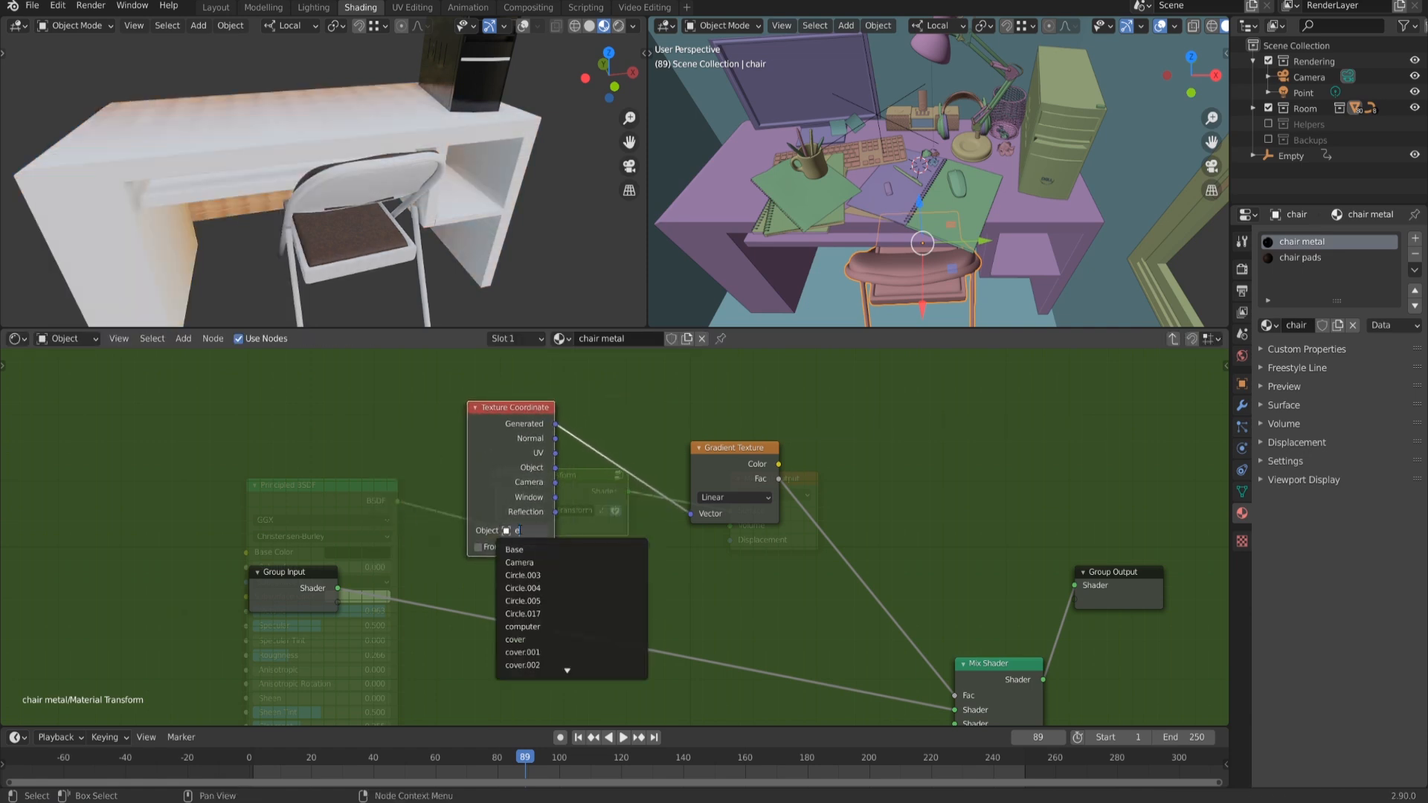
text(mp)
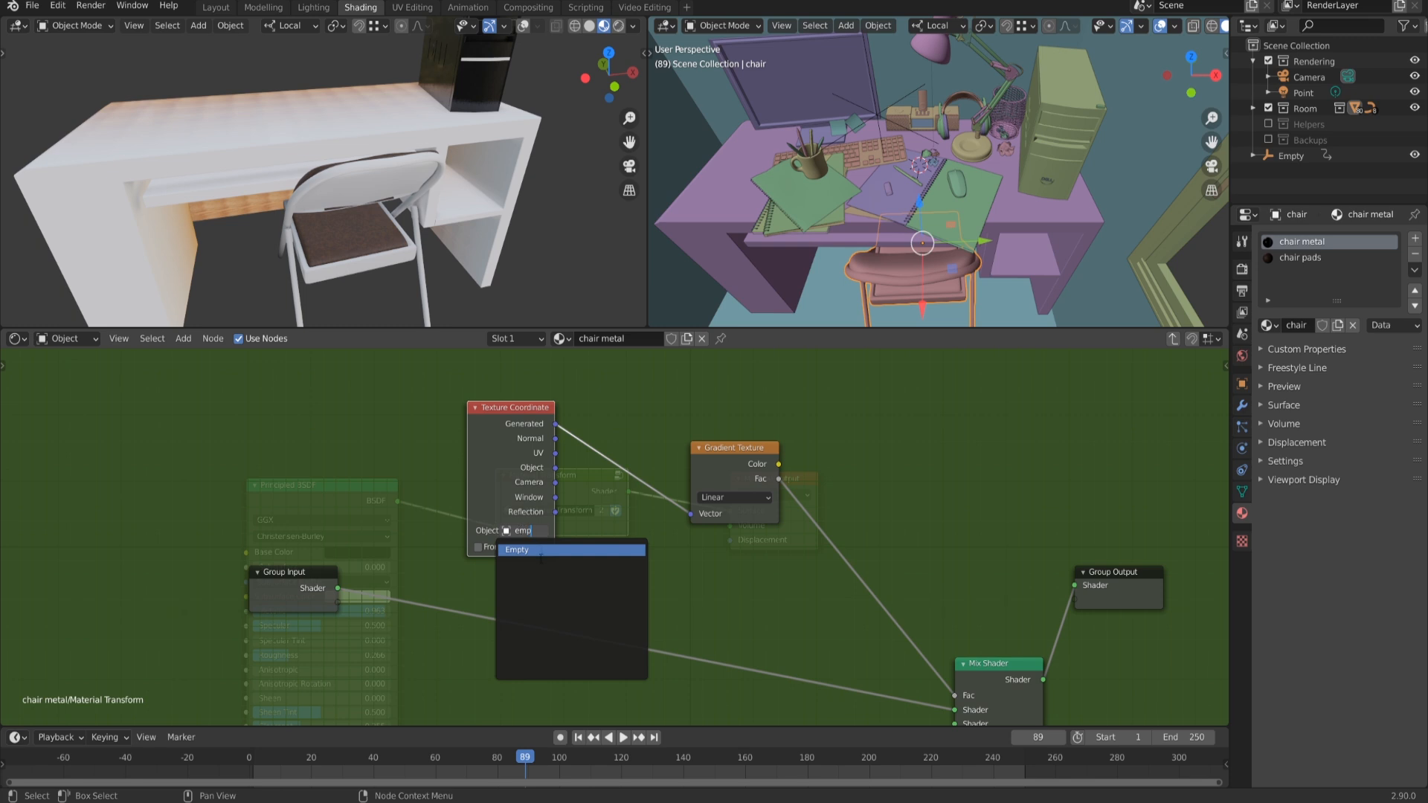
click(541, 551)
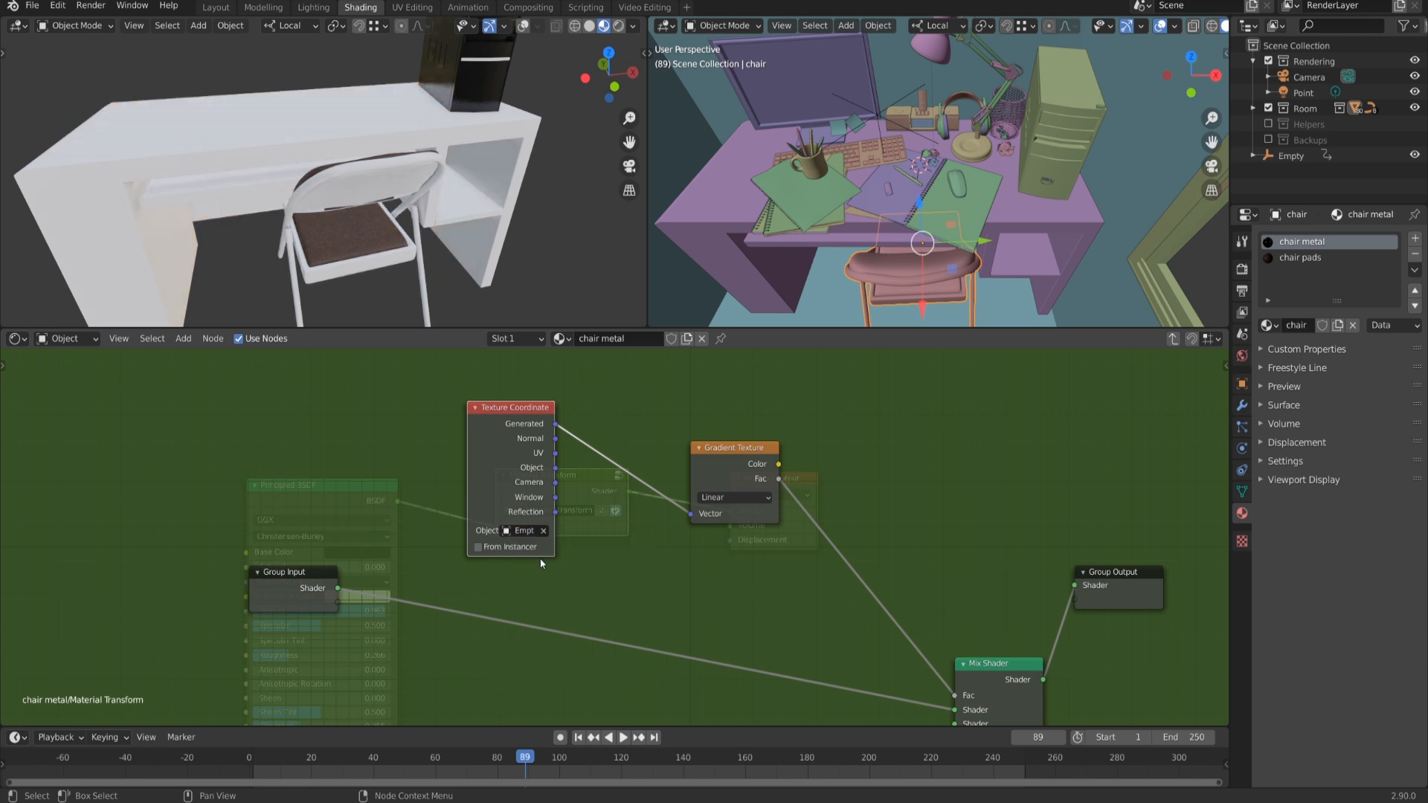
Step: Rename the Empty object as Material Transform Gradient
double_click(1295, 160)
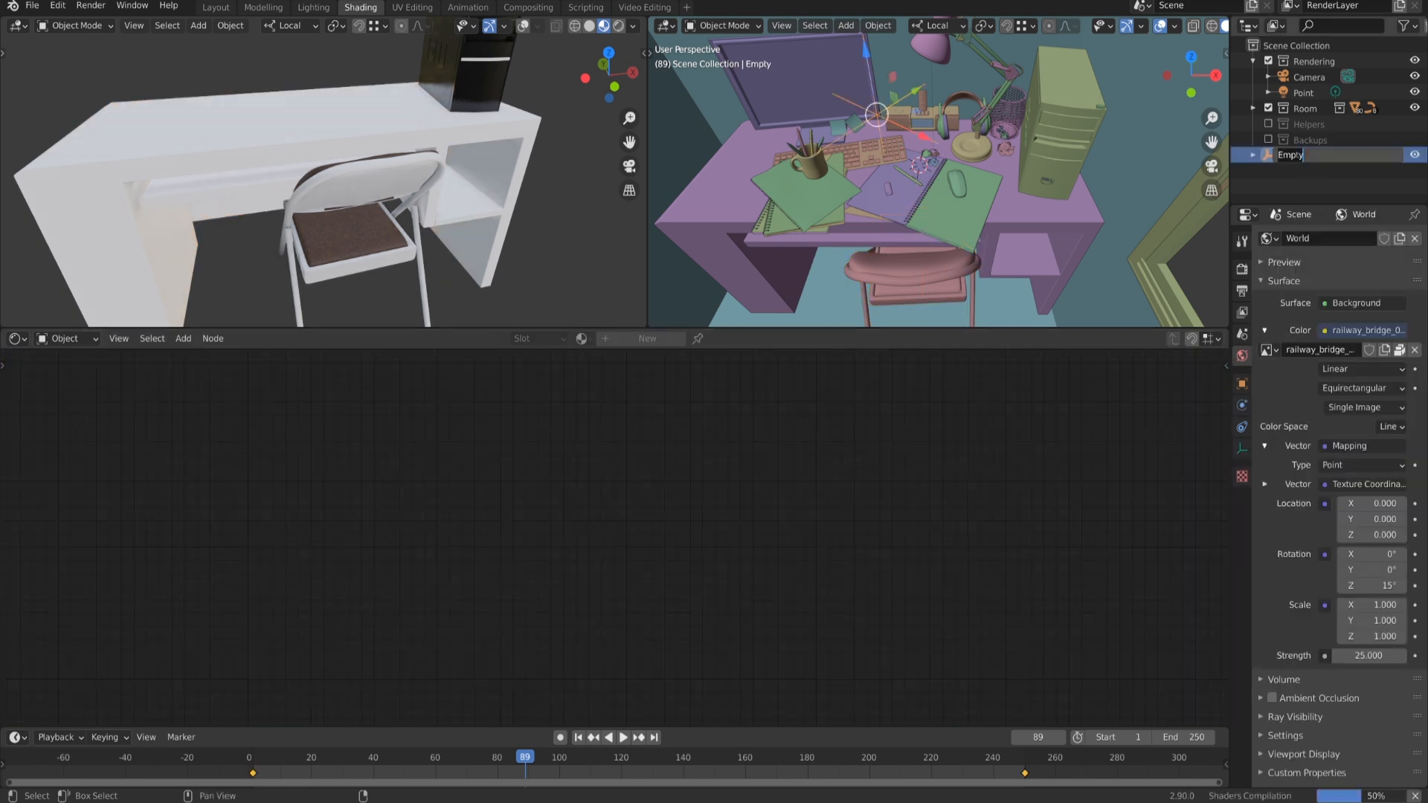
text(Material Tra)
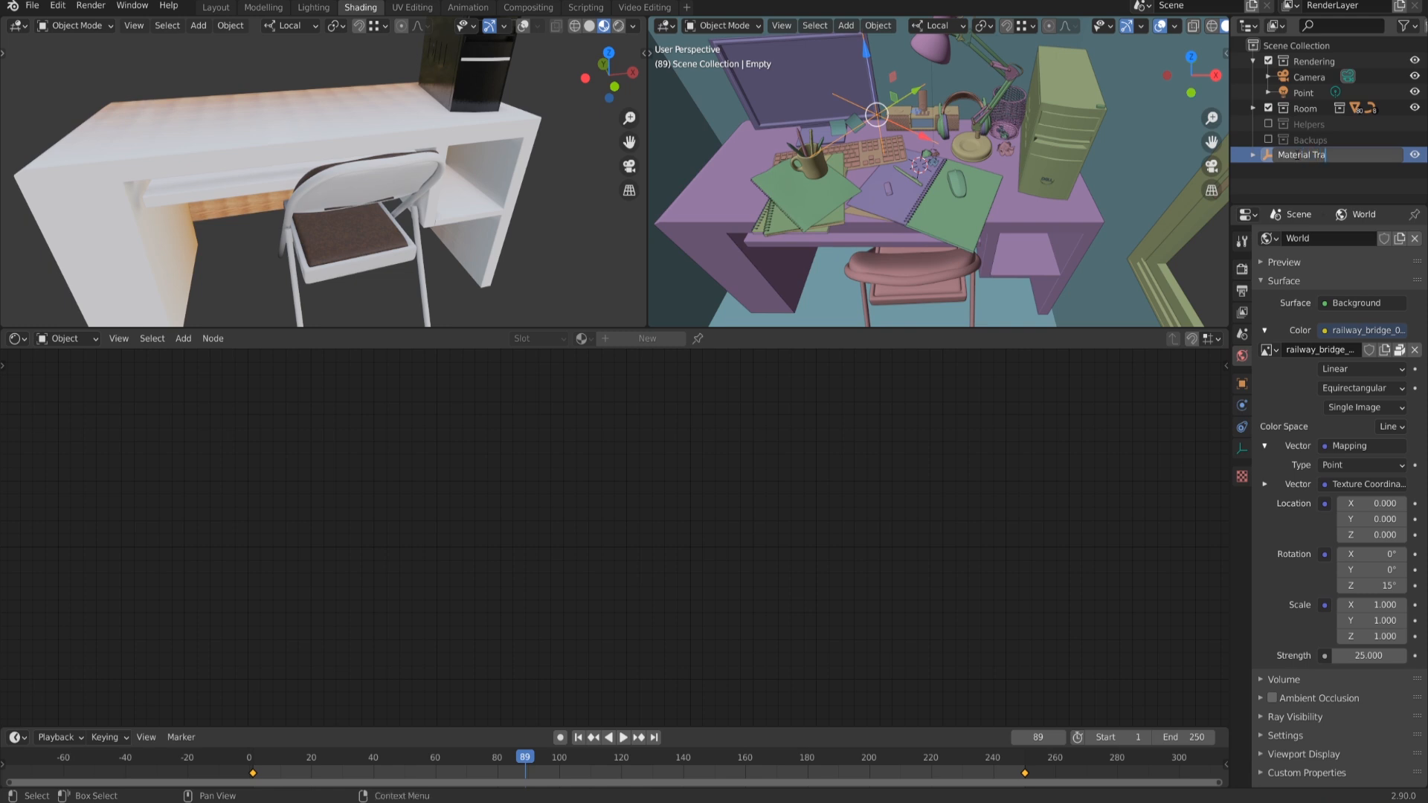
text(Gradient)
key(Return)
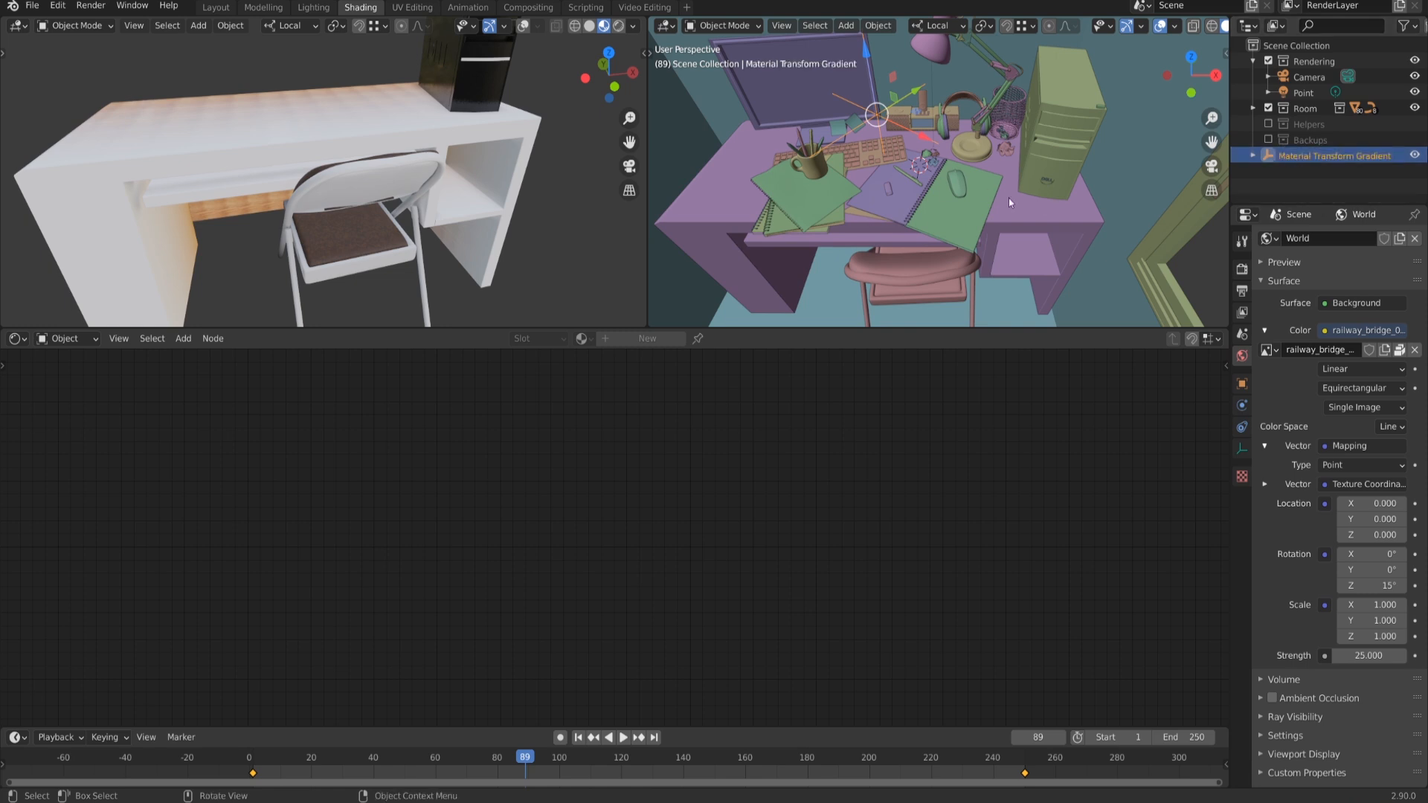
Step: Open the Material Transform group from the desk material and connect Texture Coordinate's Object output to the Gradient Texture's Vector input
click(1046, 212)
middle_drag(299, 193, 380, 205)
key(Tab)
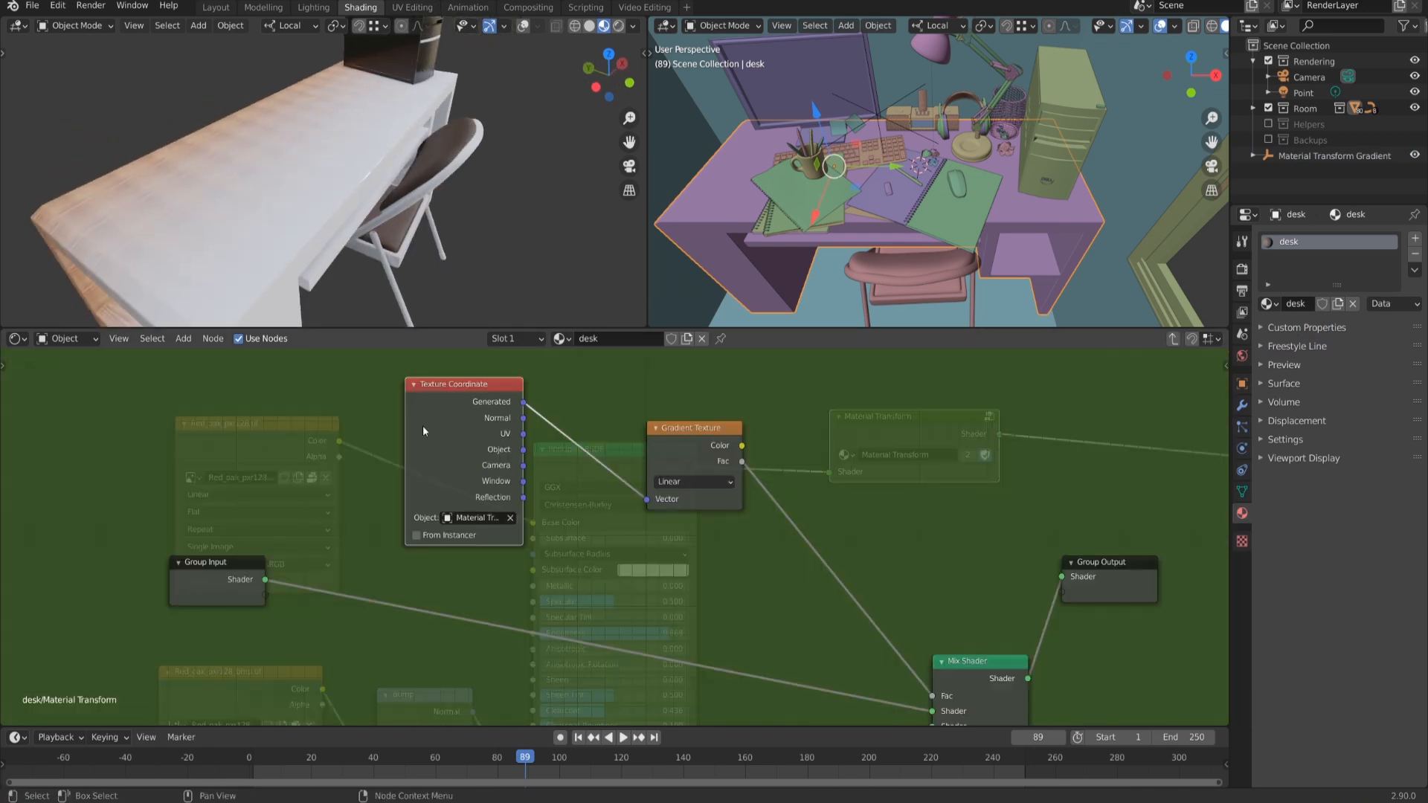
drag(530, 454, 541, 430)
drag(595, 470, 648, 499)
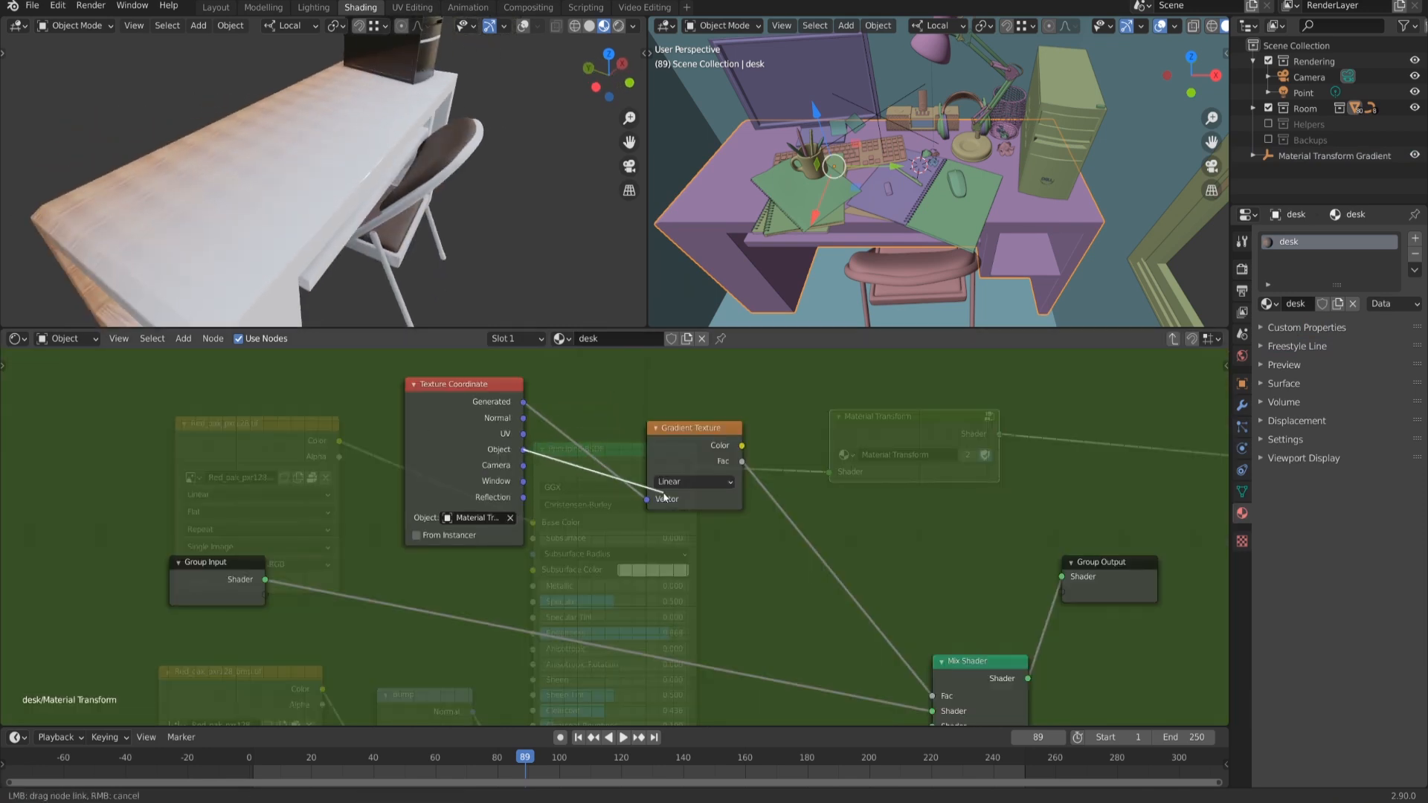
Step: Examine the gradient on the desk from several angles and scrub the animation to frame 80
middle_drag(439, 246, 475, 253)
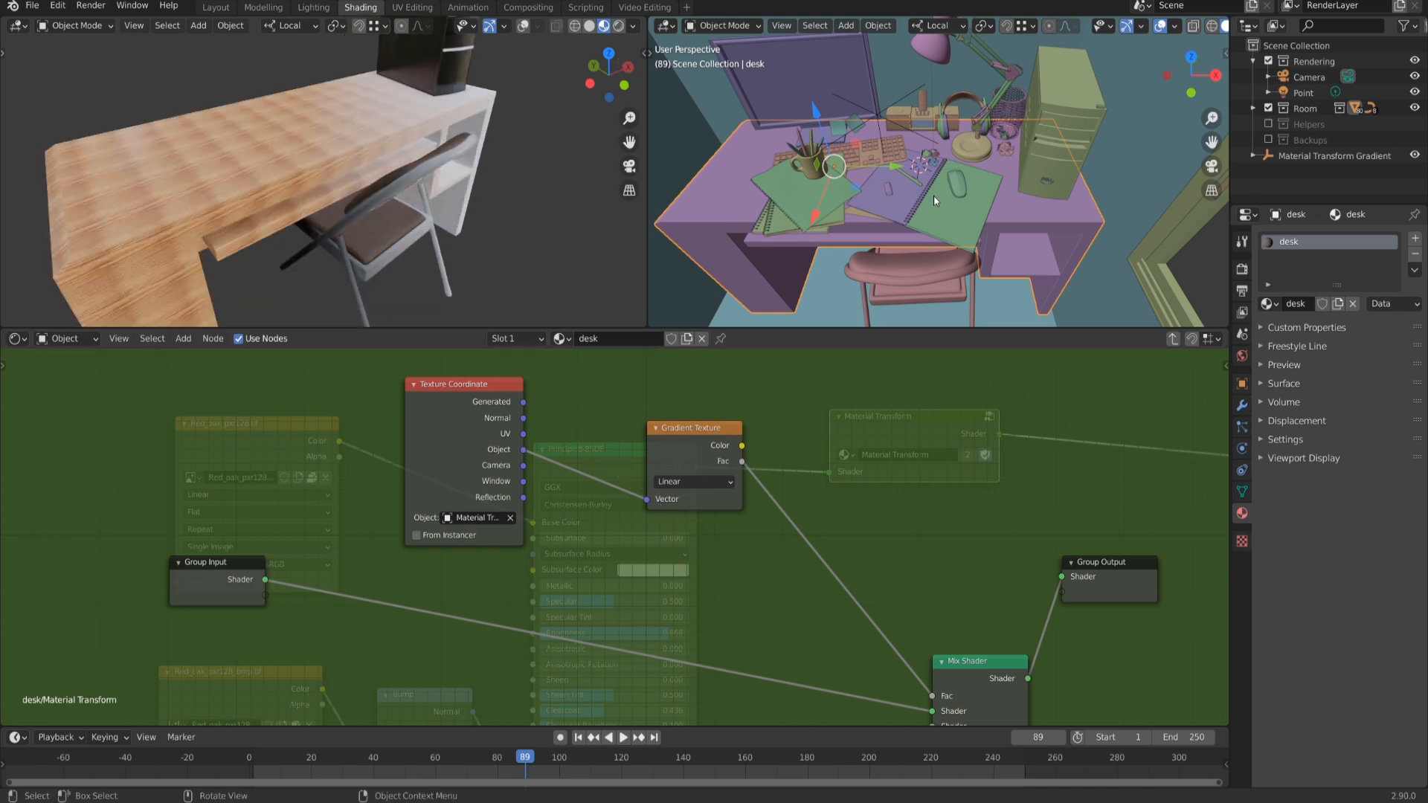
middle_drag(362, 192, 372, 216)
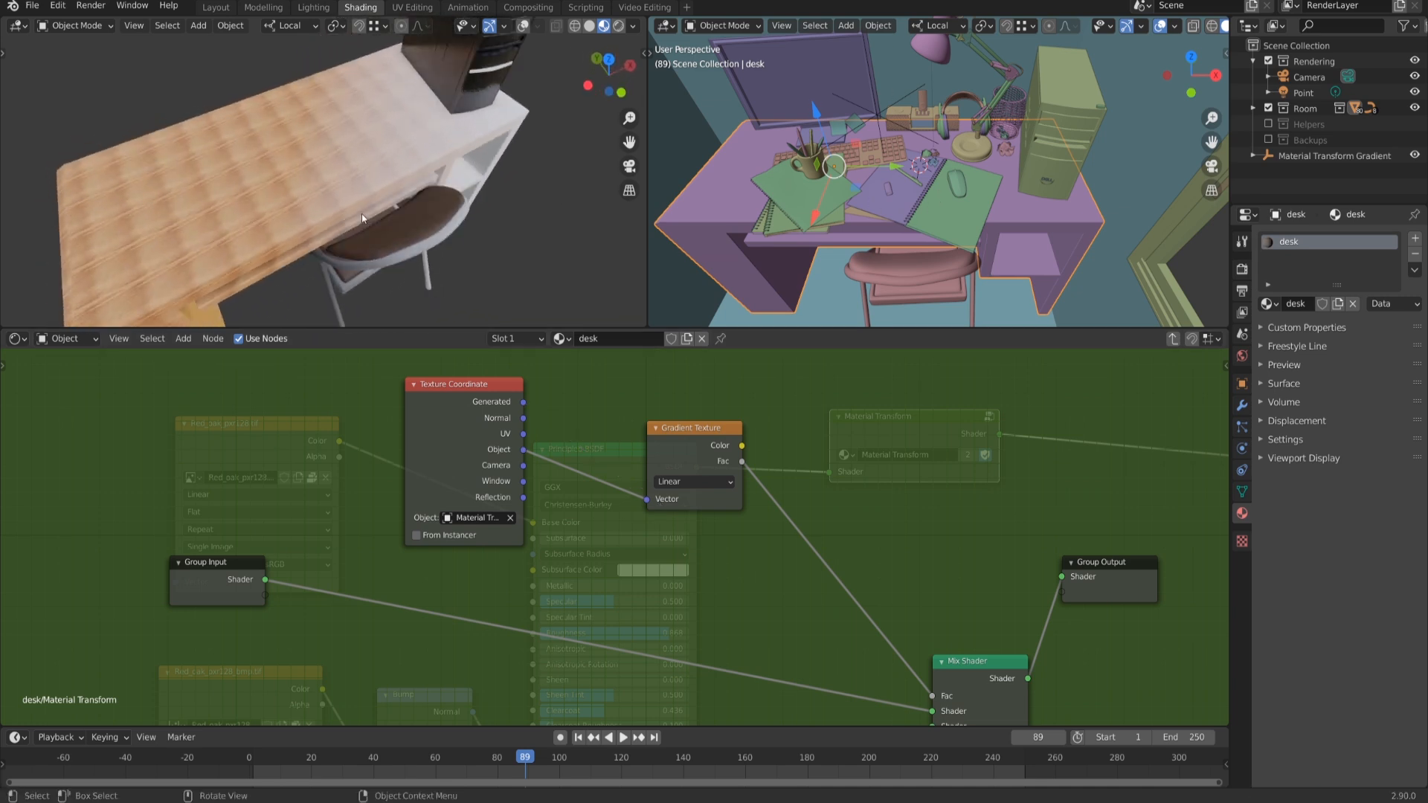
key(space)
mouse_move(524, 764)
mouse_down()
mouse_move(288, 770)
mouse_move(865, 765)
mouse_move(287, 678)
mouse_move(641, 676)
mouse_move(471, 674)
mouse_move(497, 667)
mouse_up()
Step: Return to the desk material's main node tree and shift the Material Transform node slightly toward the Material Output
key(Tab)
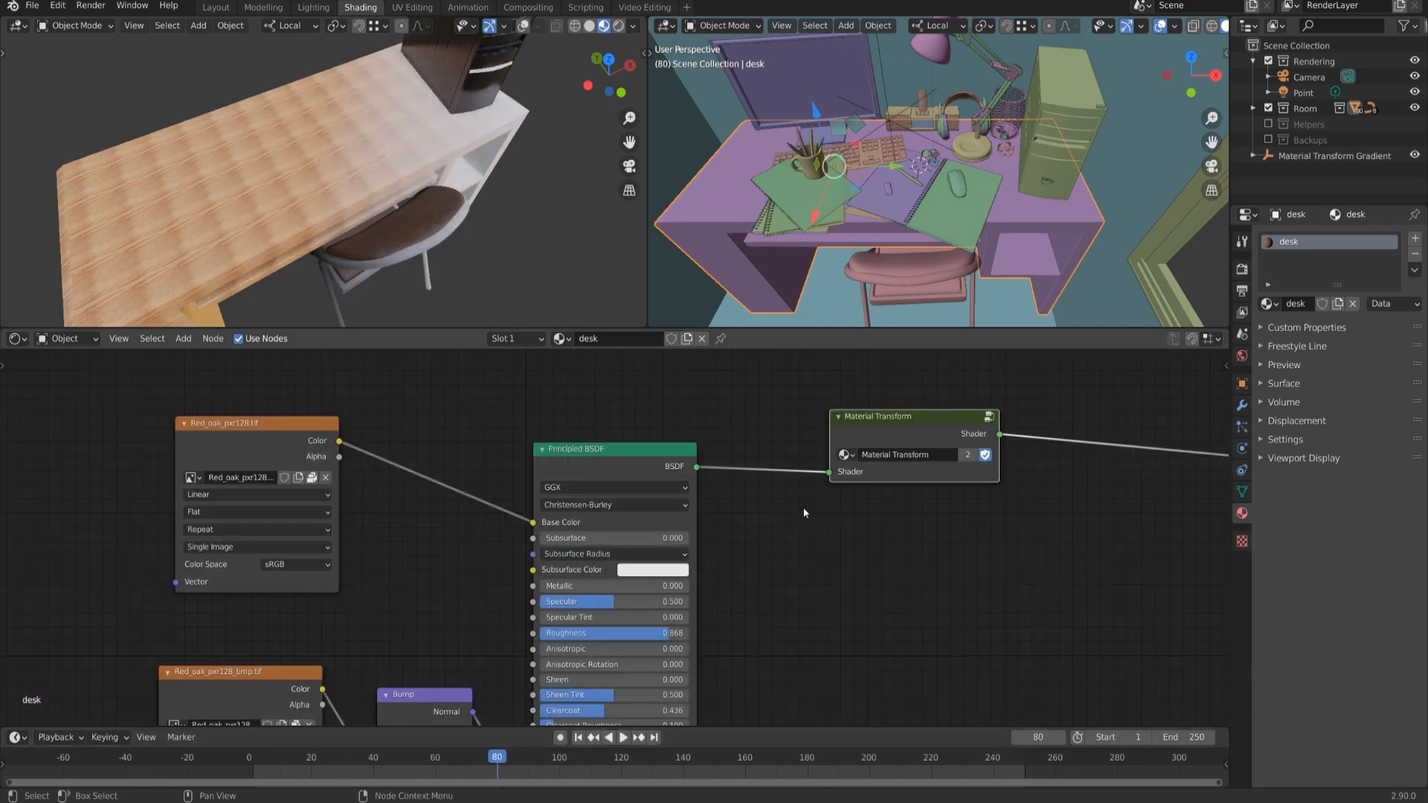
middle_drag(1103, 485, 1017, 495)
drag(843, 447, 860, 450)
Step: Insert the Material Transform group between the Principled BSDF and Material Output of the computer material
middle_drag(439, 130, 434, 124)
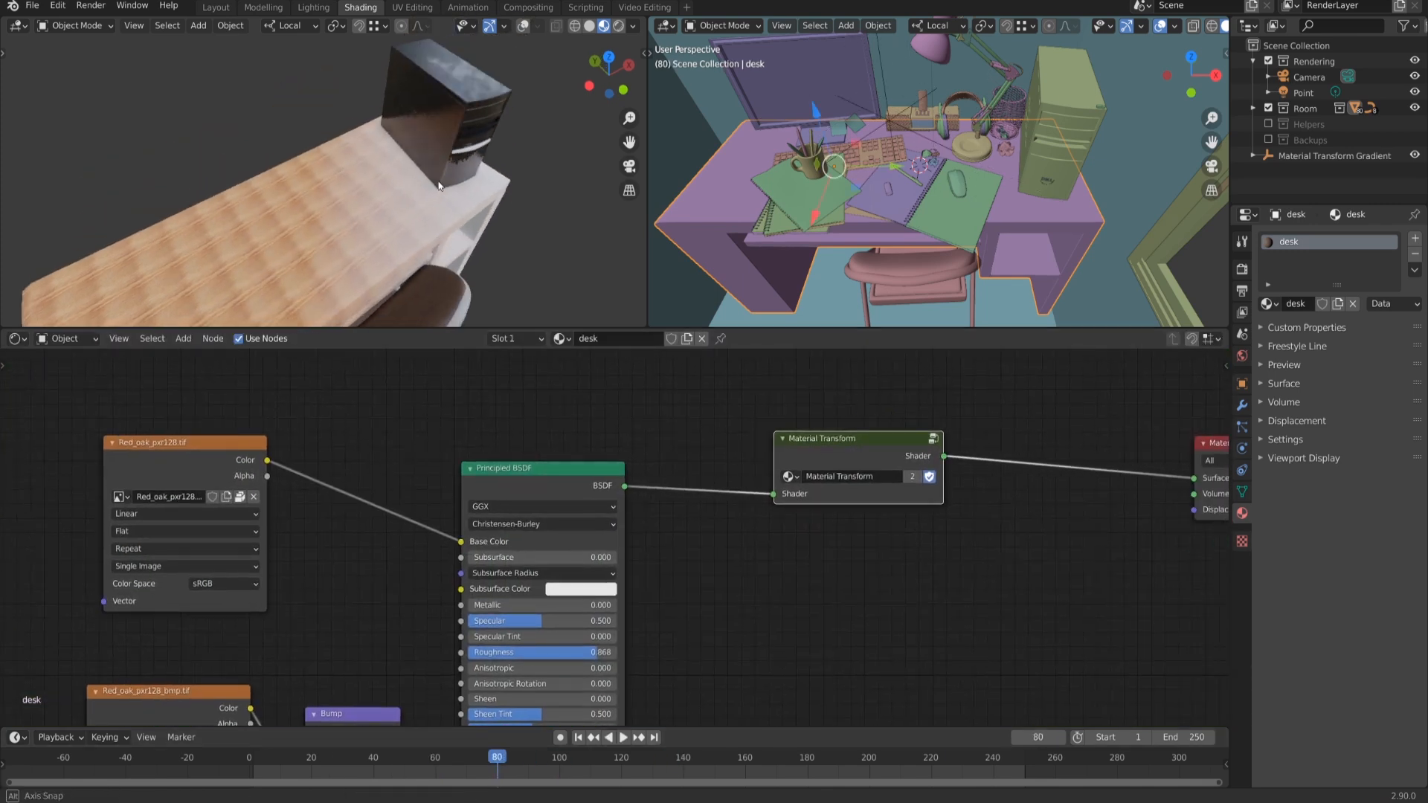
click(435, 123)
middle_drag(393, 244, 458, 127)
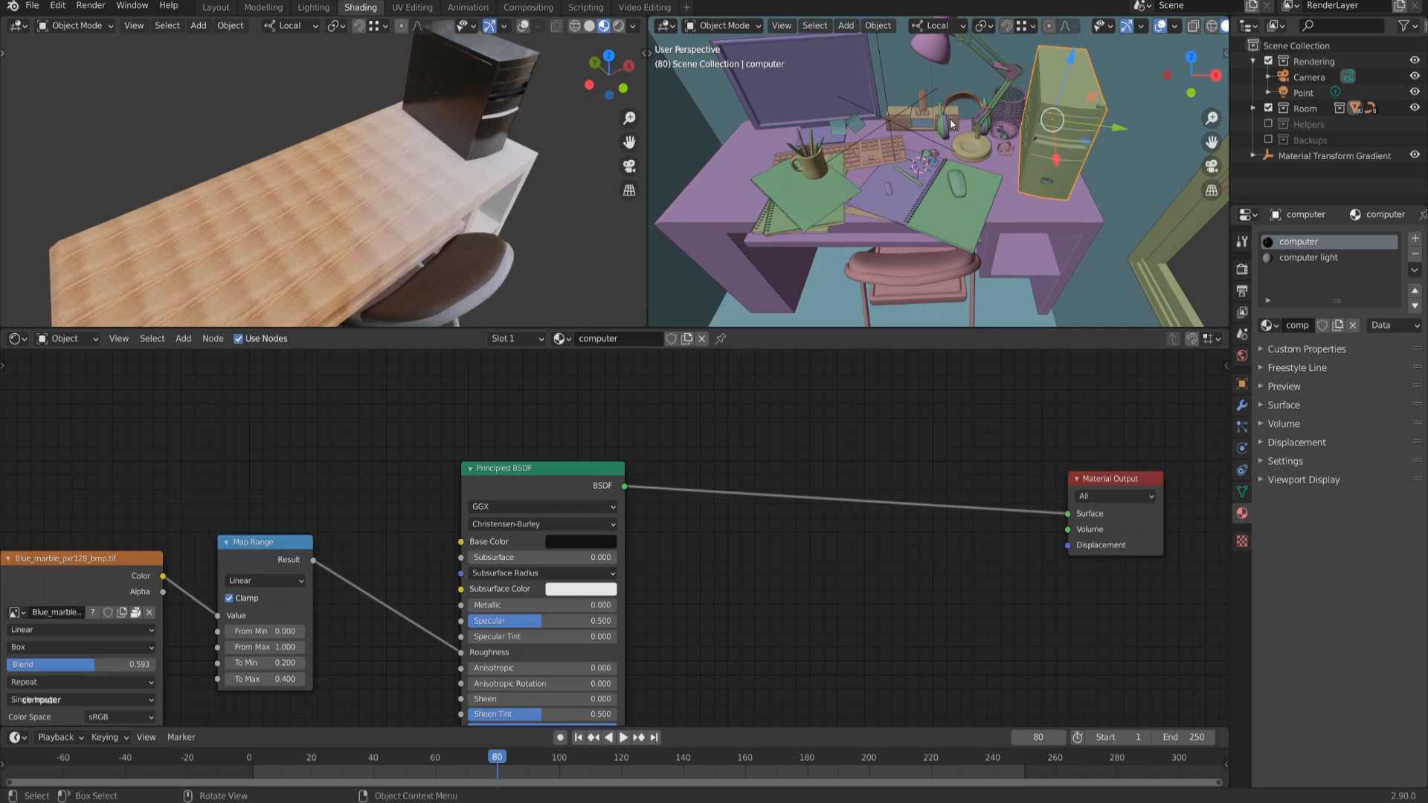
middle_drag(796, 451, 816, 429)
key(shift+a)
mouse_move(816, 426)
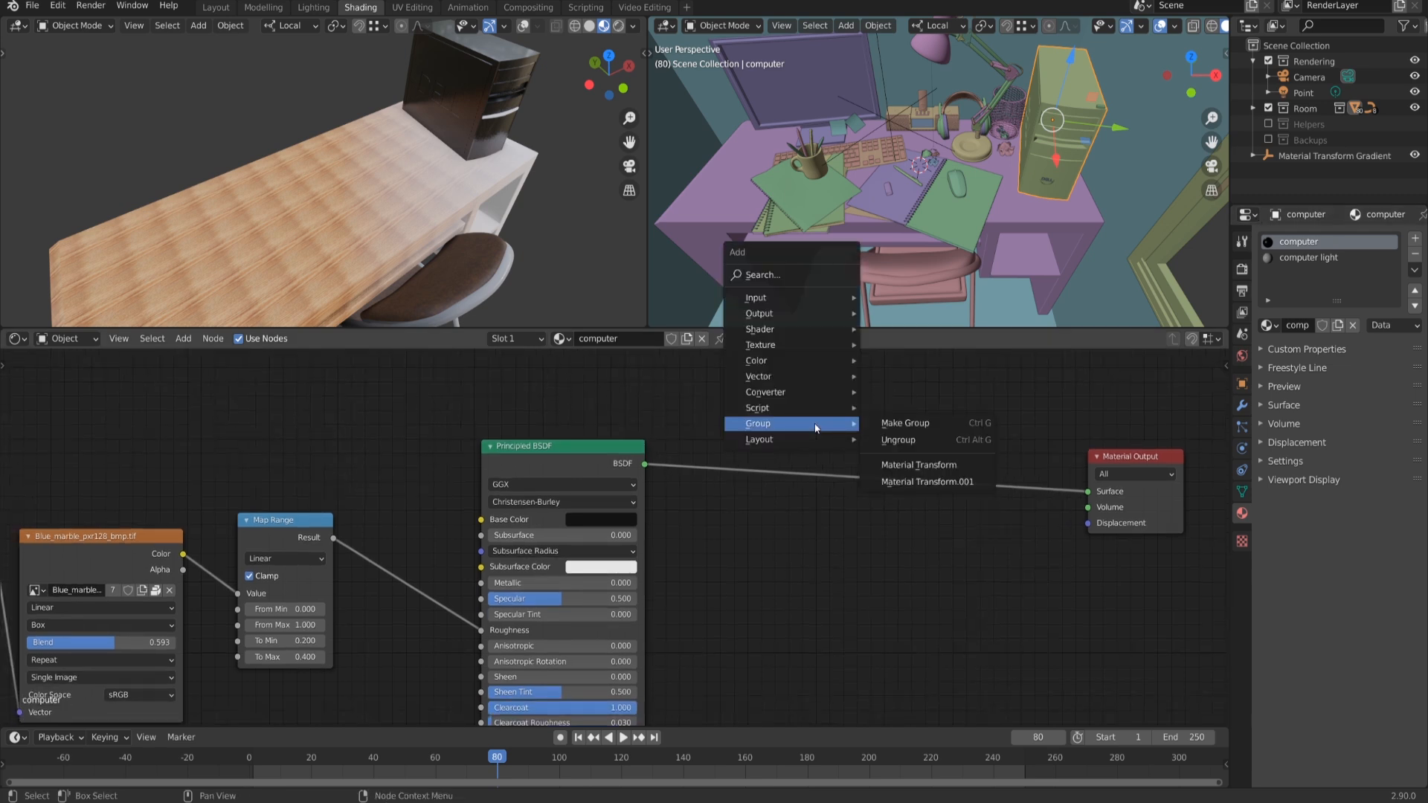
click(927, 482)
click(852, 476)
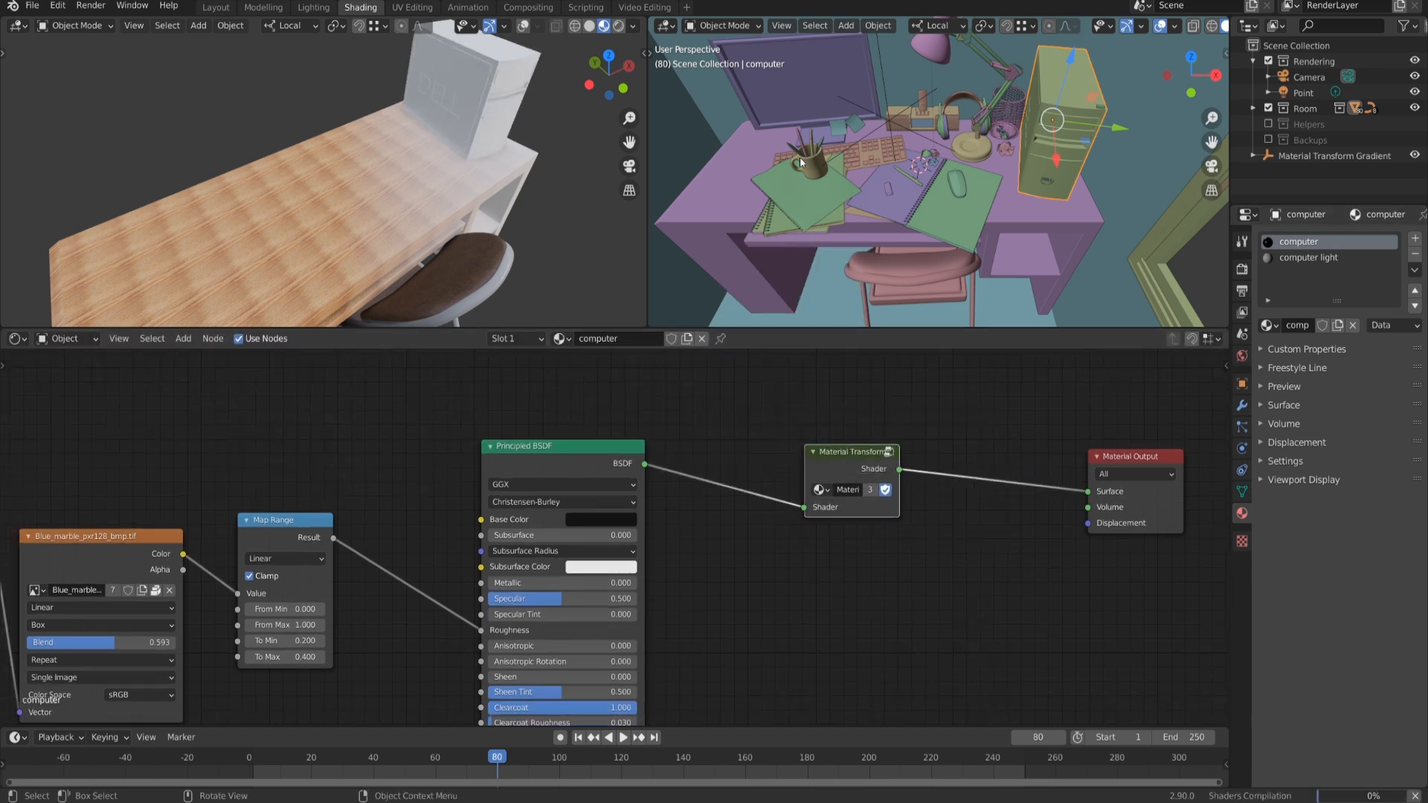
Step: Insert the Material Transform group between the Principled BSDF and Material Output of the chair pads material
middle_drag(869, 165, 1000, 123)
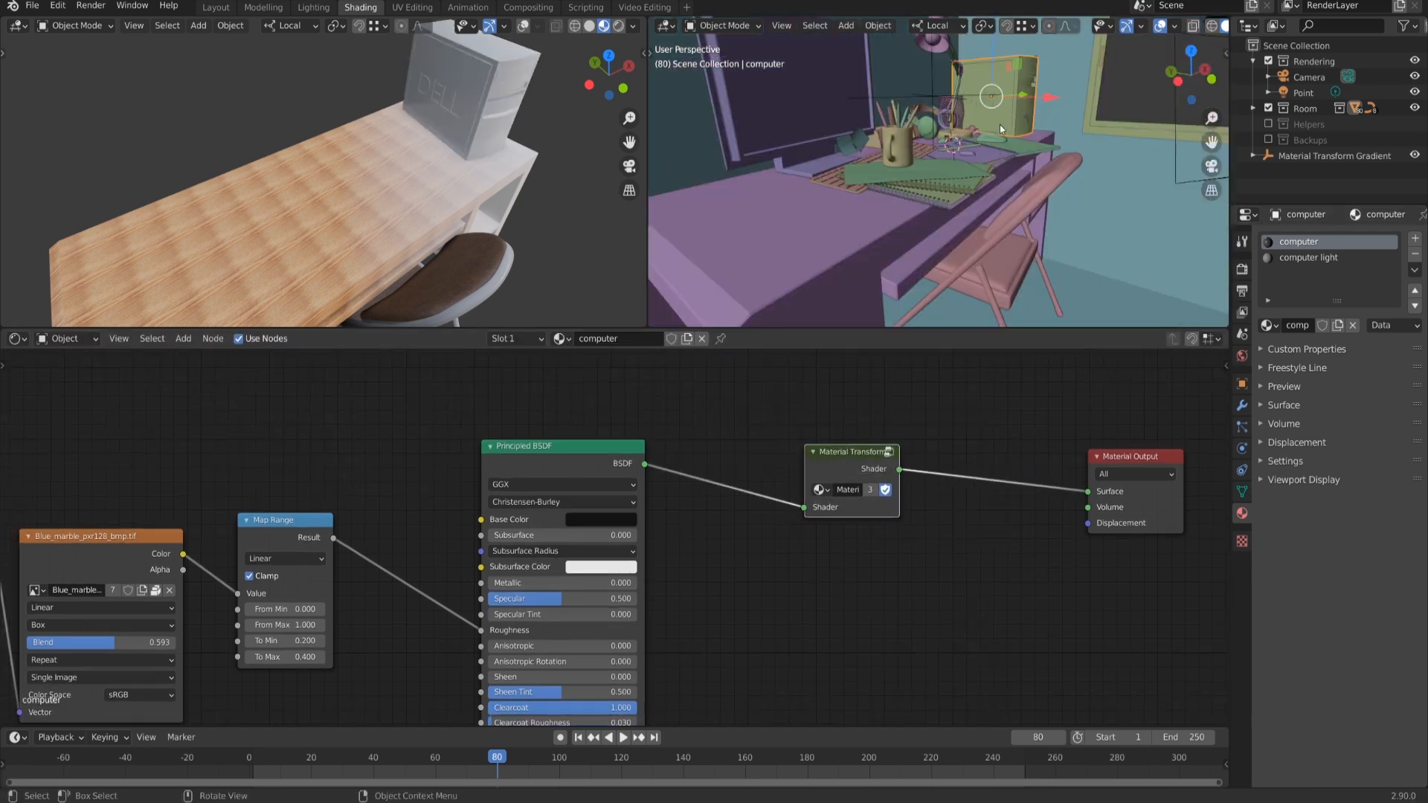
click(1072, 184)
click(1302, 258)
middle_drag(799, 402, 843, 387)
key(shift+a)
mouse_move(844, 386)
click(930, 418)
click(798, 457)
Step: Preview the animated material transition on the desk, chair and computer, stopping at frame 100
middle_drag(380, 237, 454, 224)
click(465, 757)
key(space)
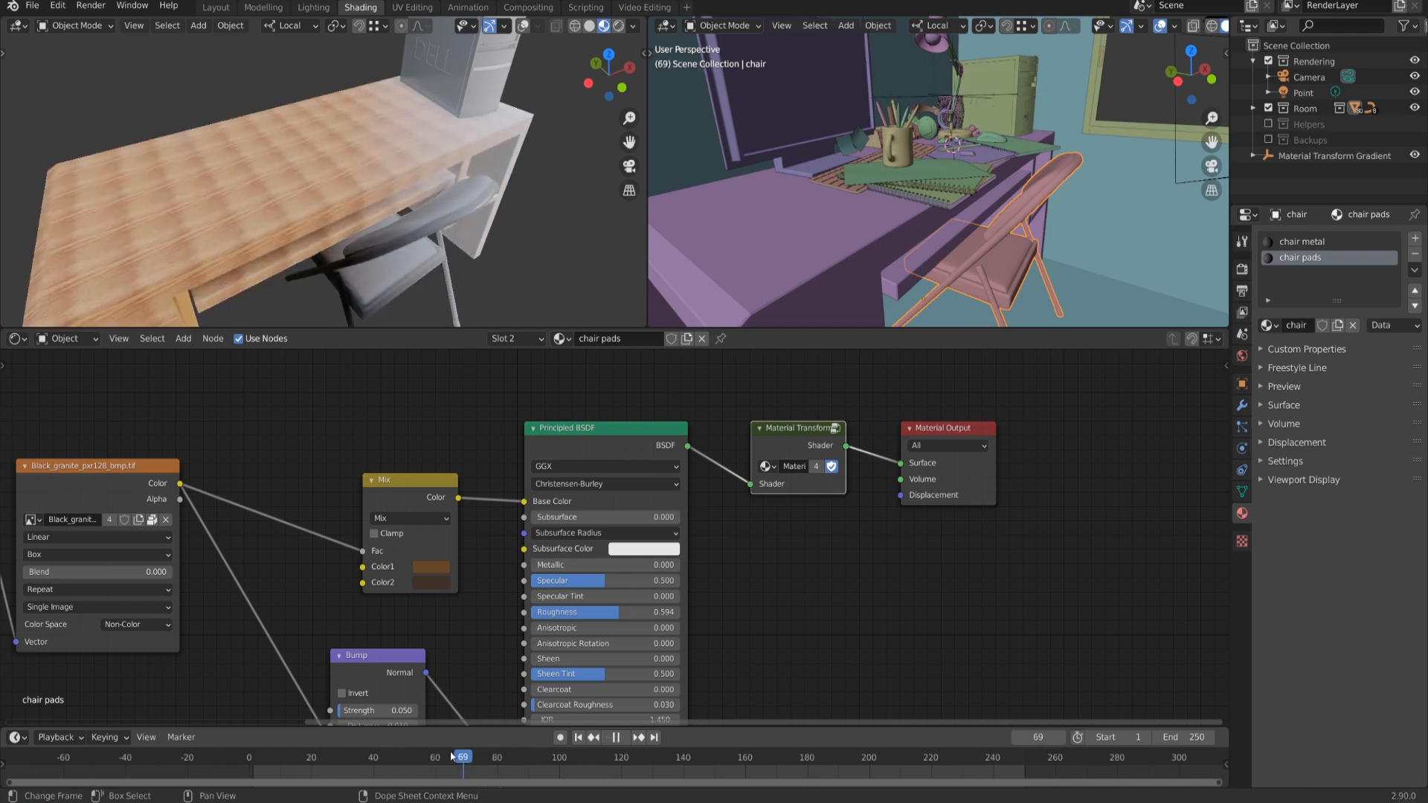
click(368, 751)
drag(368, 746, 559, 722)
key(space)
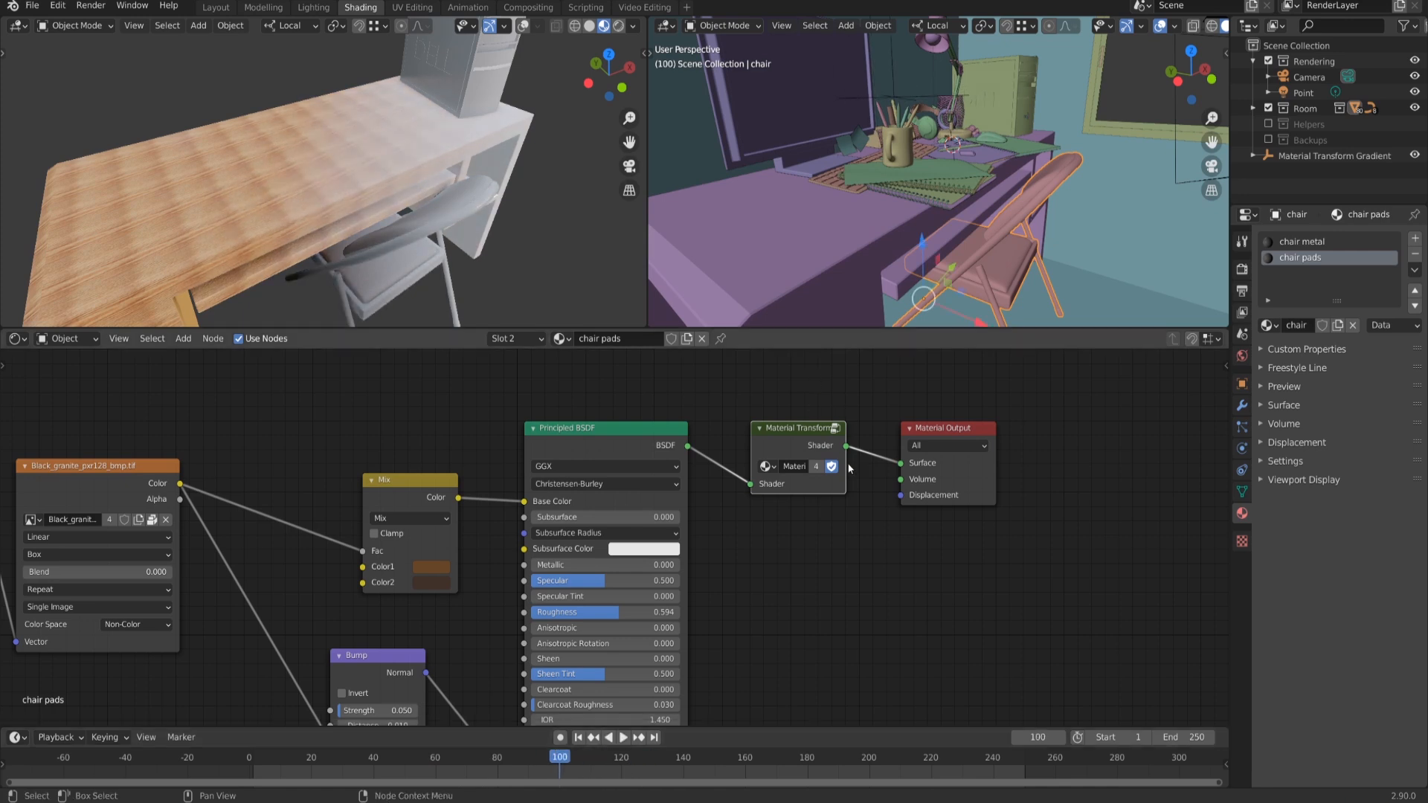
Step: Open the Material Transform group and move the Texture Coordinate and Gradient Texture nodes up to make room
key(Tab)
scroll(790, 521, down, 4)
middle_drag(790, 520, 822, 517)
drag(516, 460, 404, 406)
drag(692, 450, 596, 364)
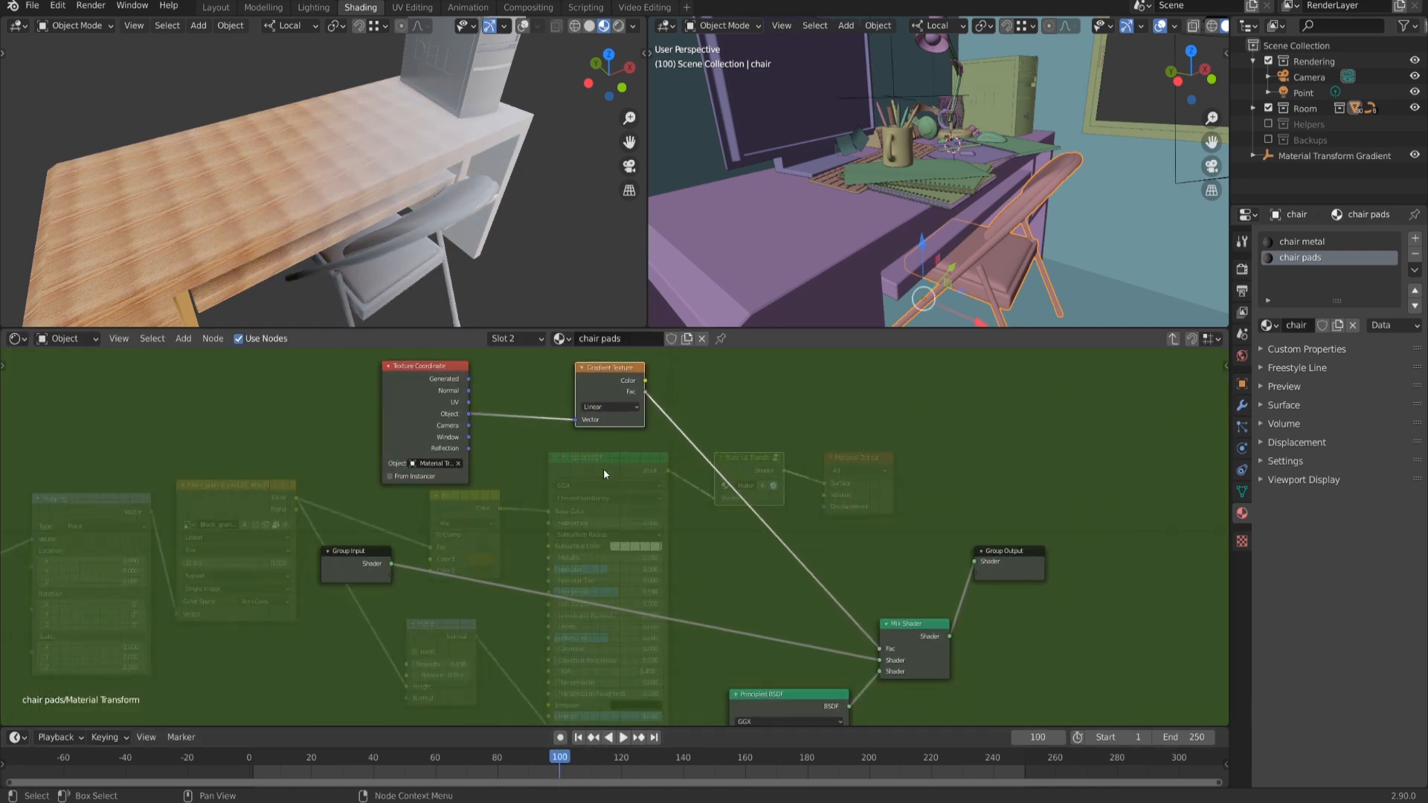
Step: Add a Noise Texture node directly below the Gradient Texture inside the group
key(shift+a)
mouse_move(561, 393)
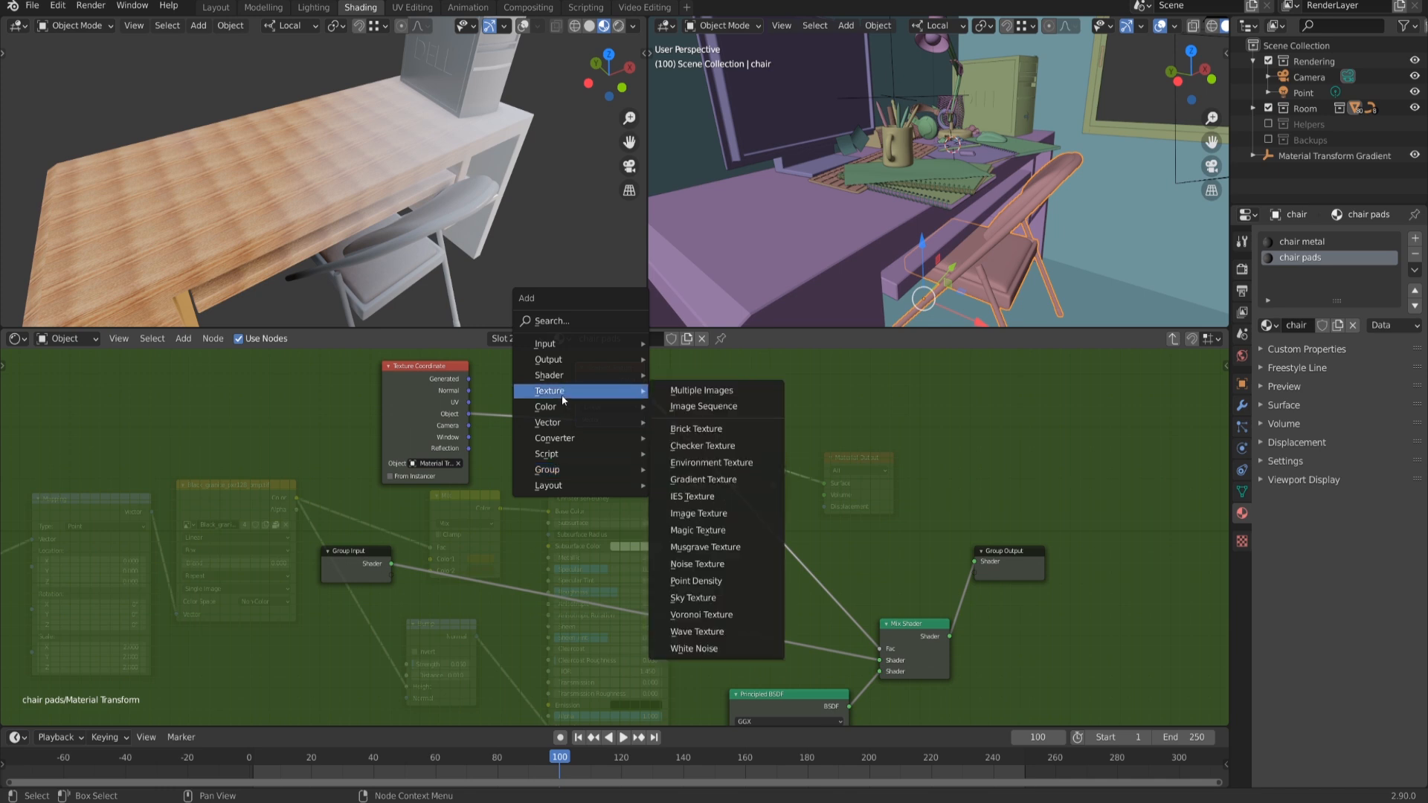
click(697, 564)
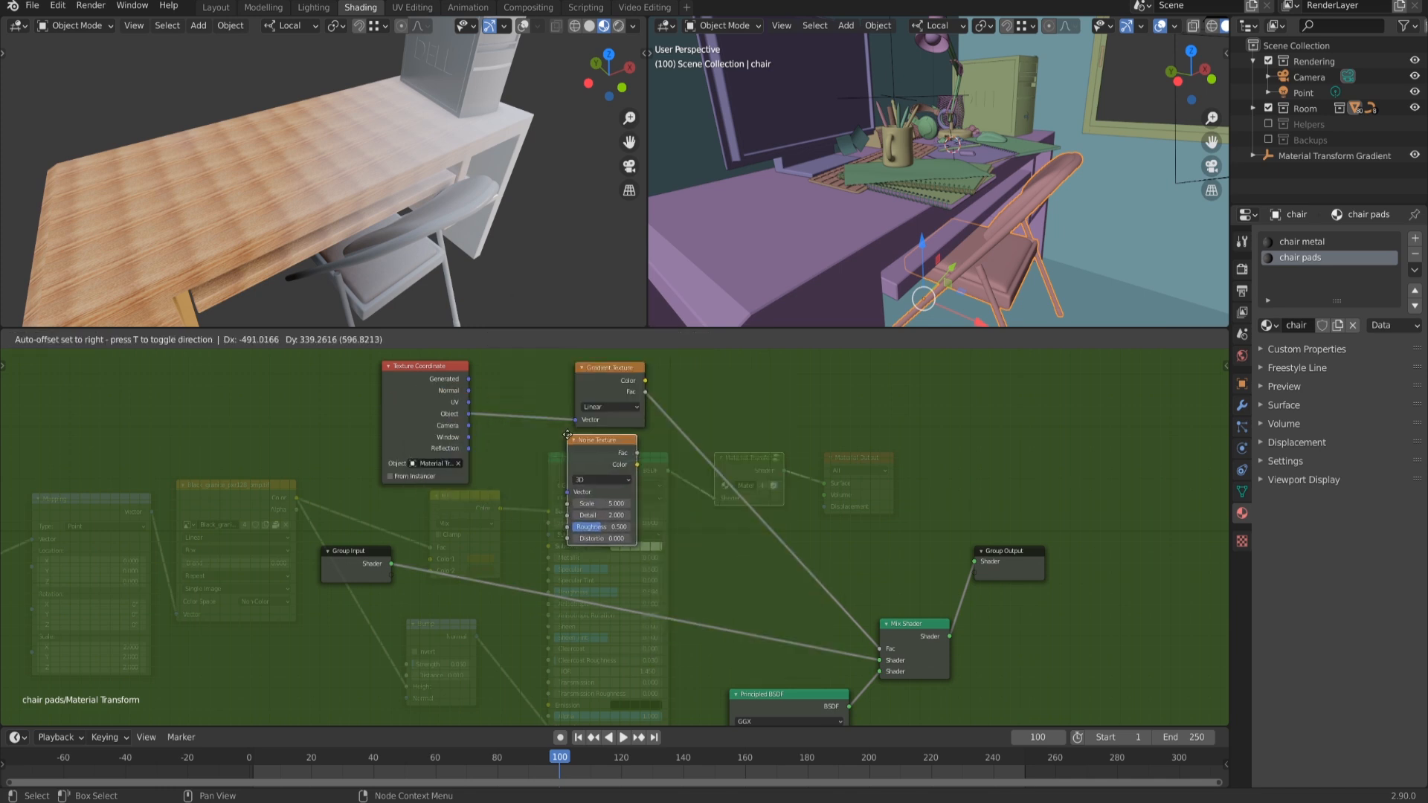
click(574, 445)
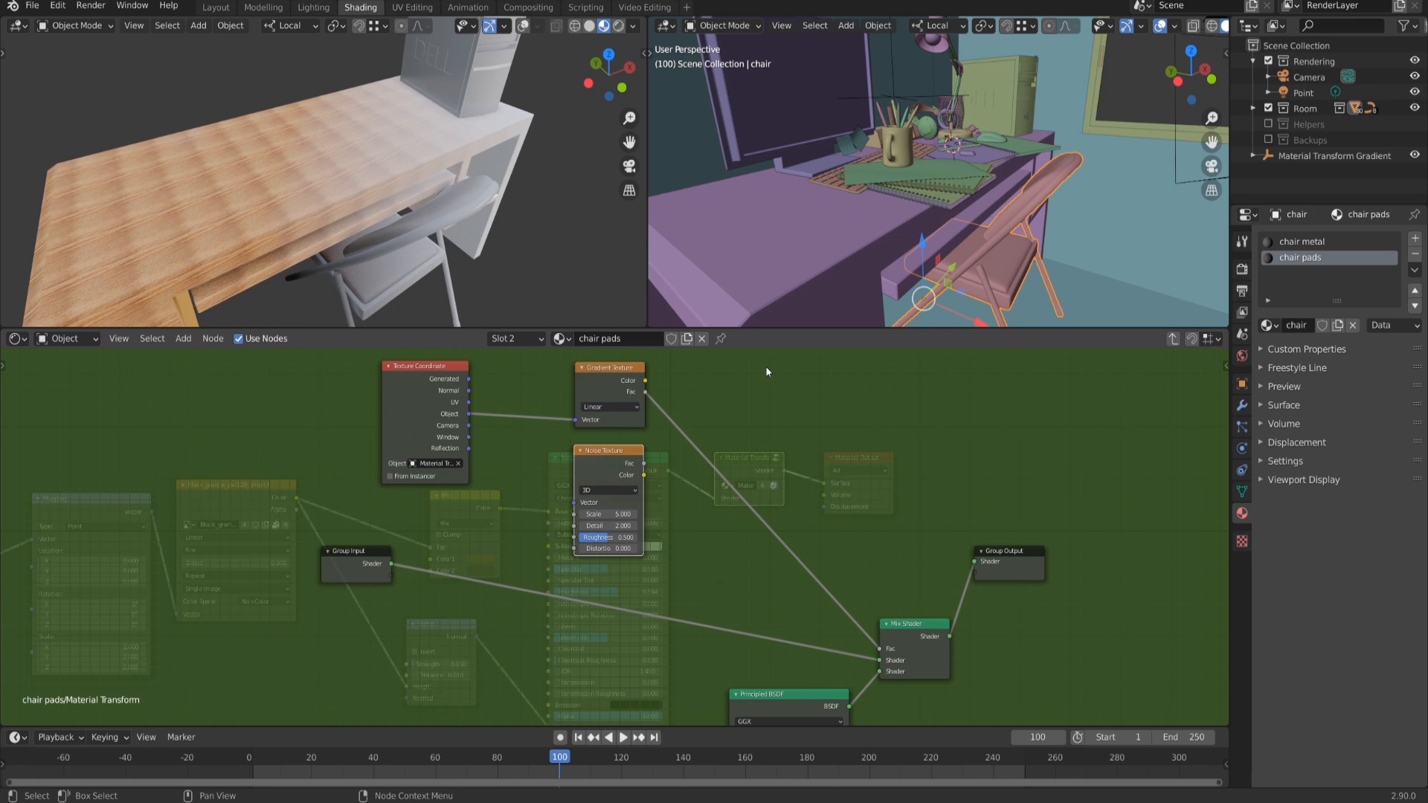
Step: Insert a MixRGB node between Gradient Texture and Mix Shader, connect the noise's Fac to Color2, and preview the Noise Texture
key(shift+a)
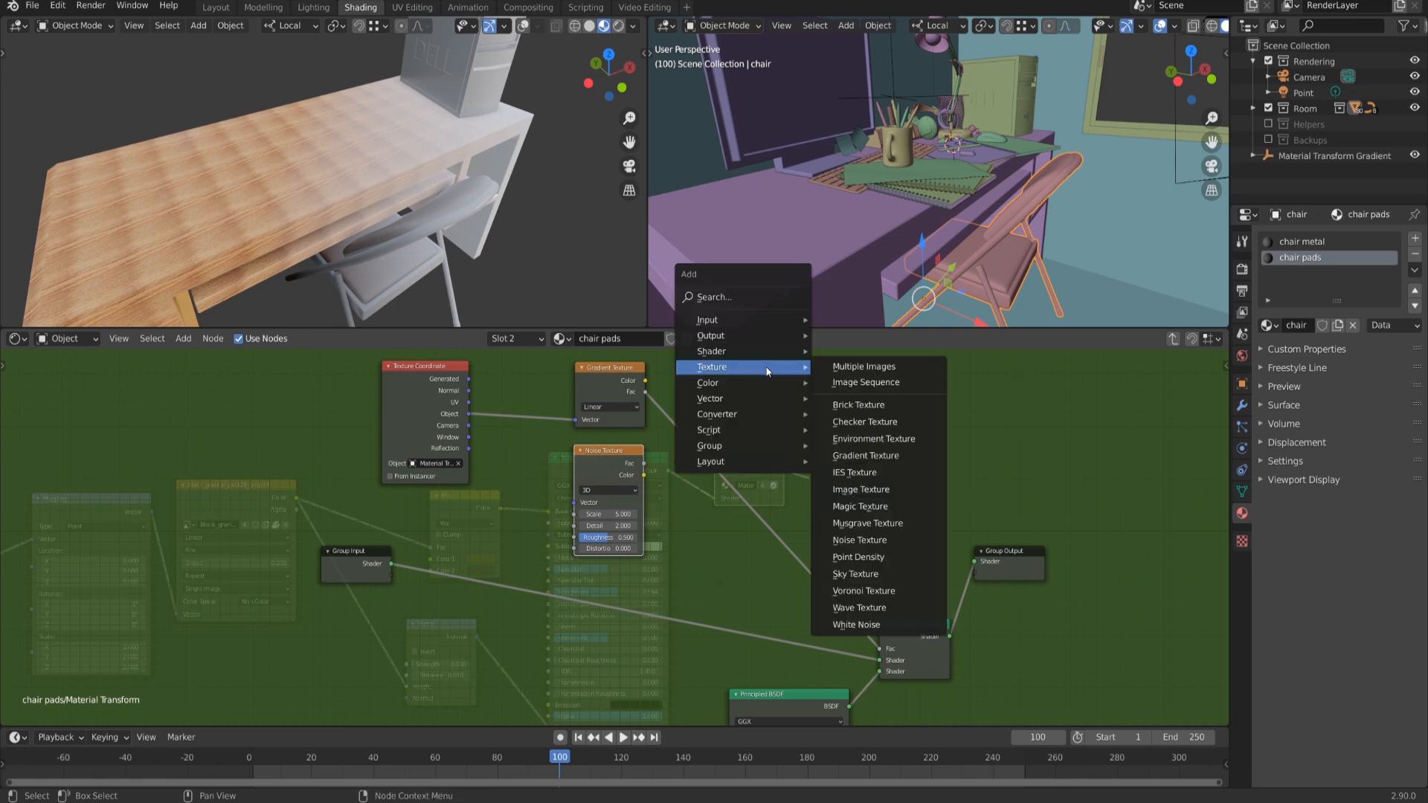
mouse_move(747, 382)
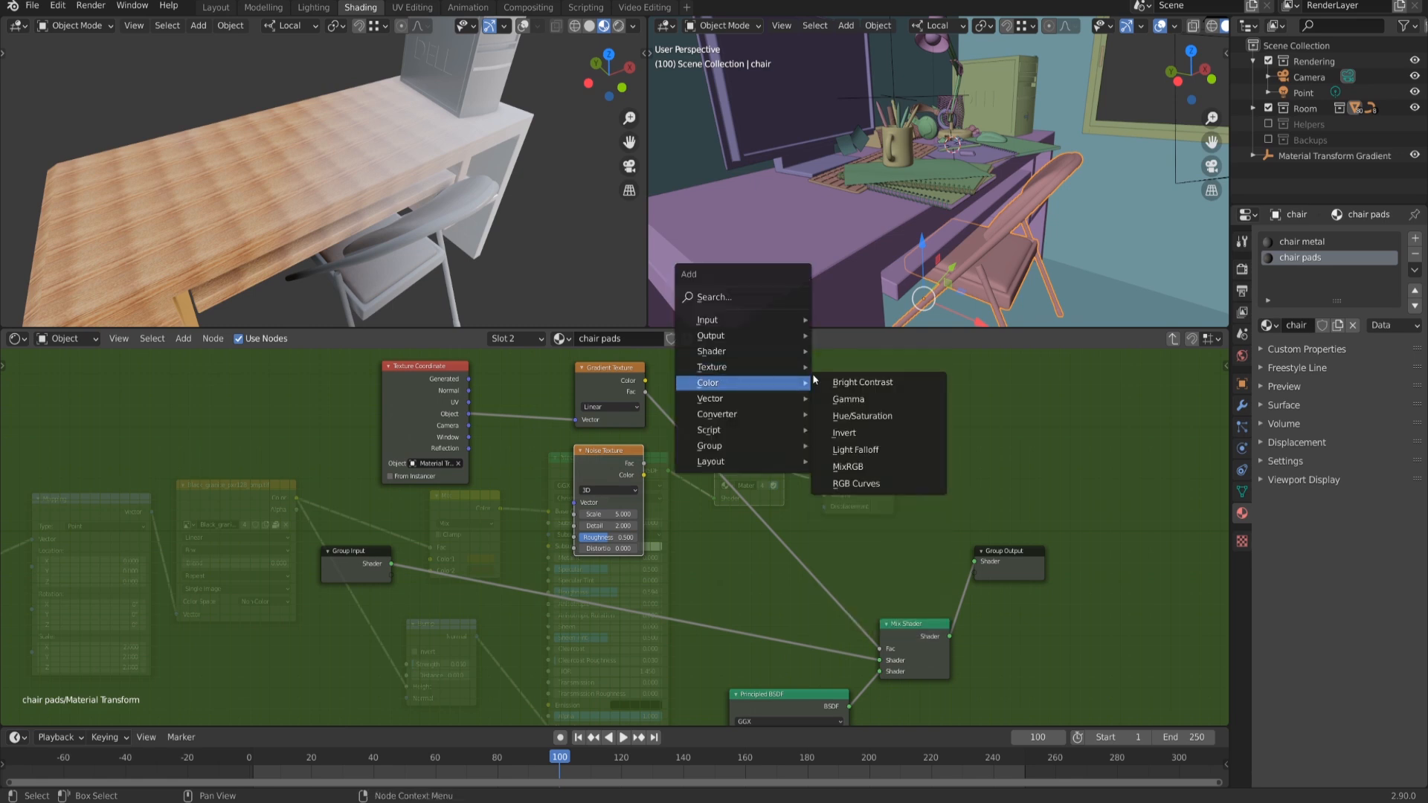
click(877, 471)
click(698, 397)
drag(645, 464, 711, 479)
ctrl+shift+click(555, 465)
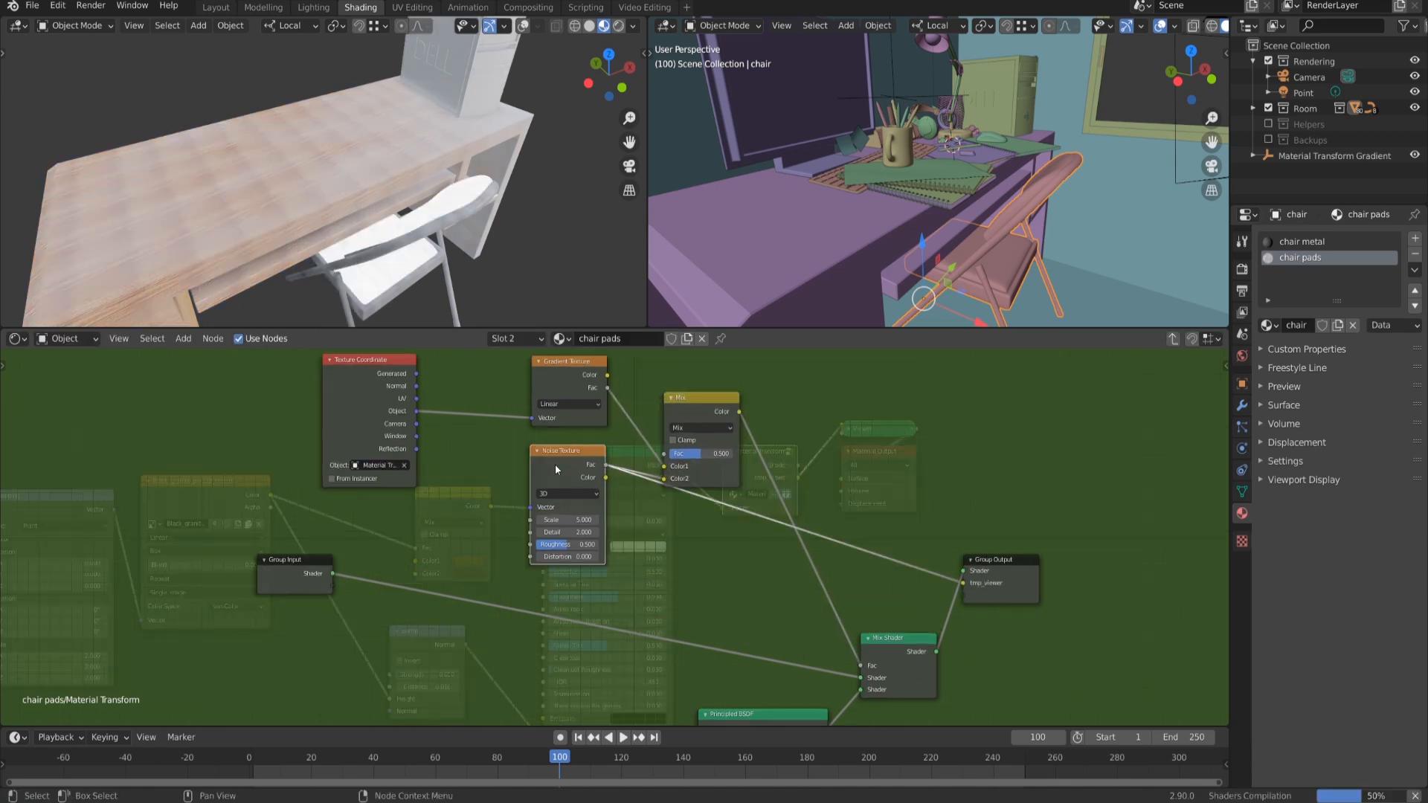
Step: Connect the Texture Coordinate's Object output to the Noise Texture's Vector input and inspect the noise on the desk and chair
middle_drag(569, 229, 512, 201)
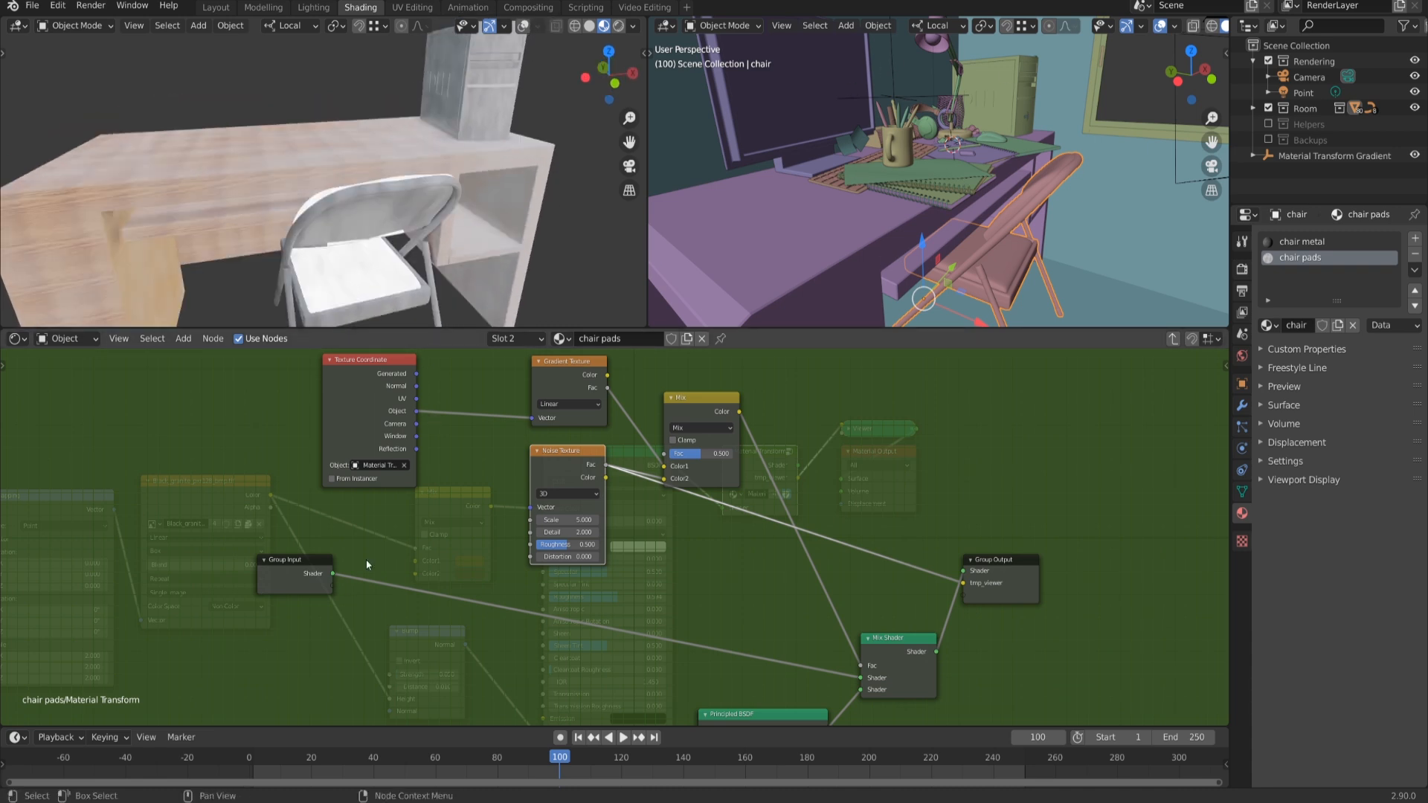
drag(410, 423, 541, 506)
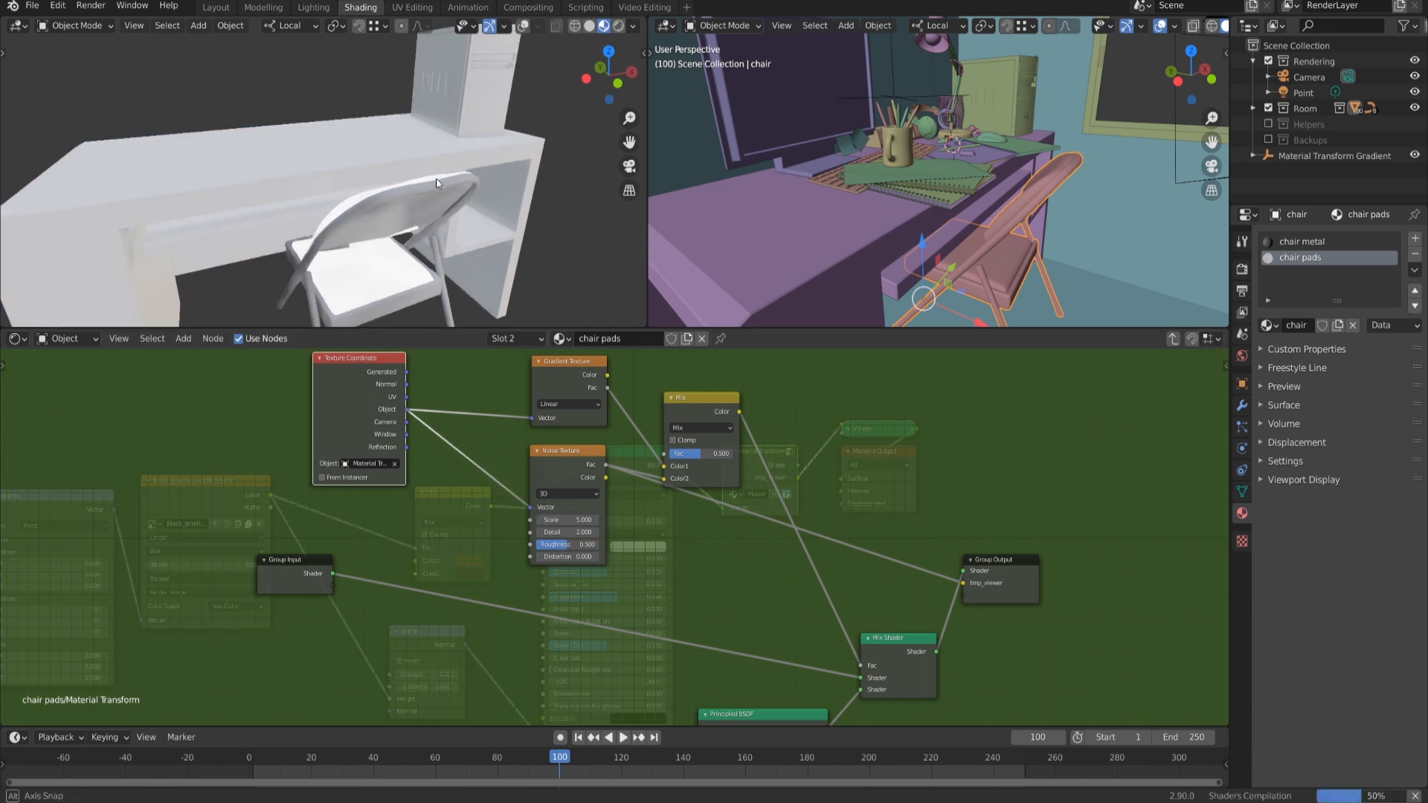
middle_drag(452, 184, 405, 208)
middle_drag(880, 95, 860, 138)
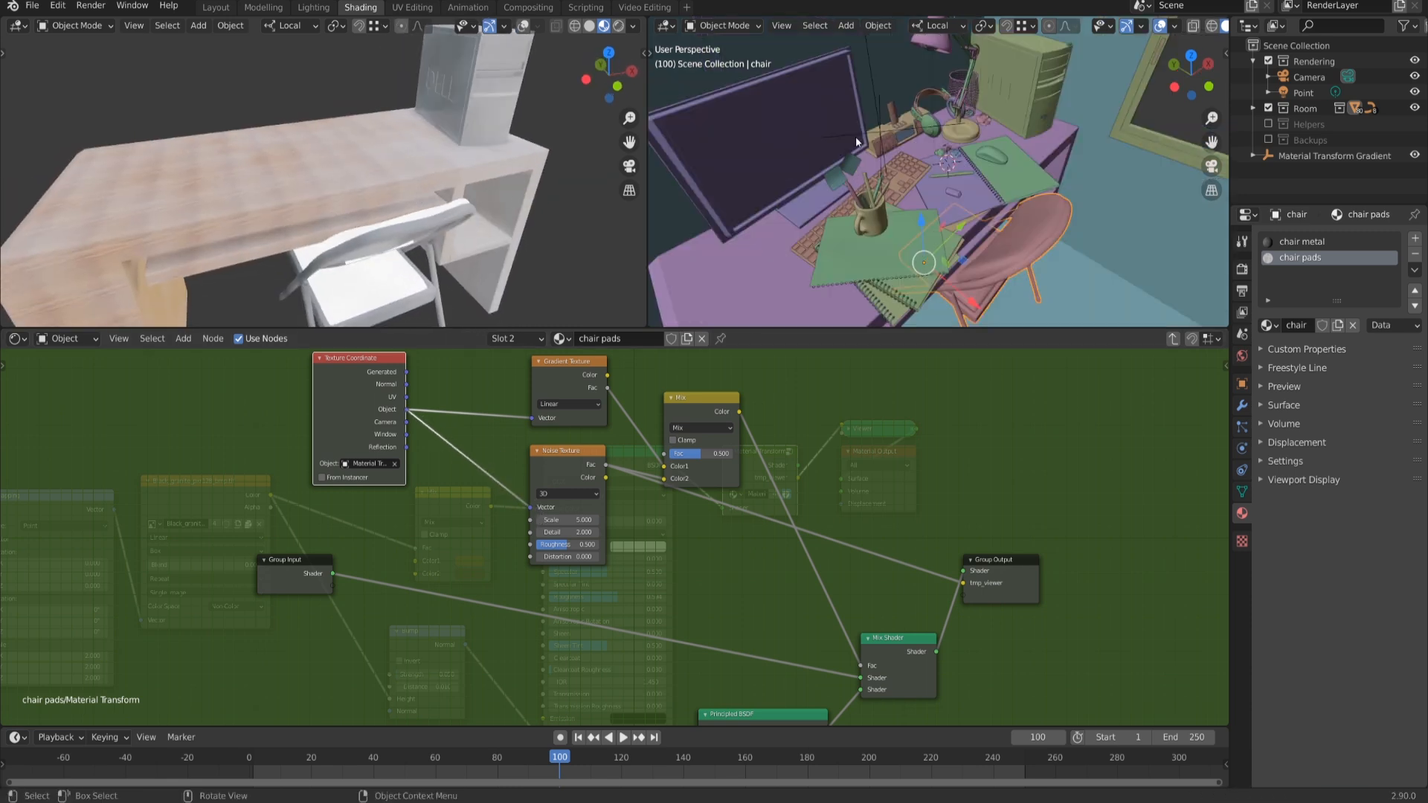
Step: Duplicate the Texture Coordinate node, clear the copy's object, and connect its Object output to the Noise Texture's Vector
middle_drag(513, 471, 599, 551)
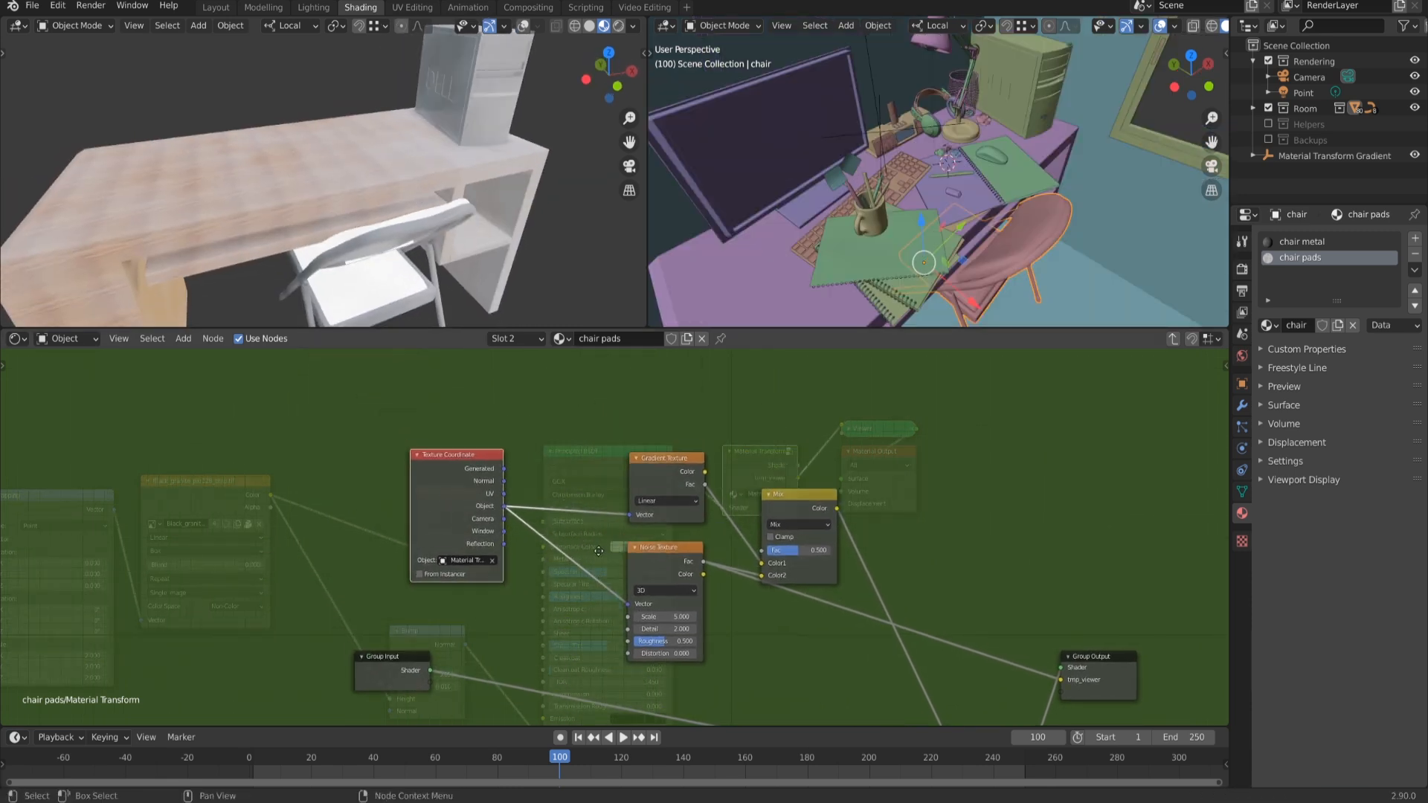
drag(471, 507, 475, 432)
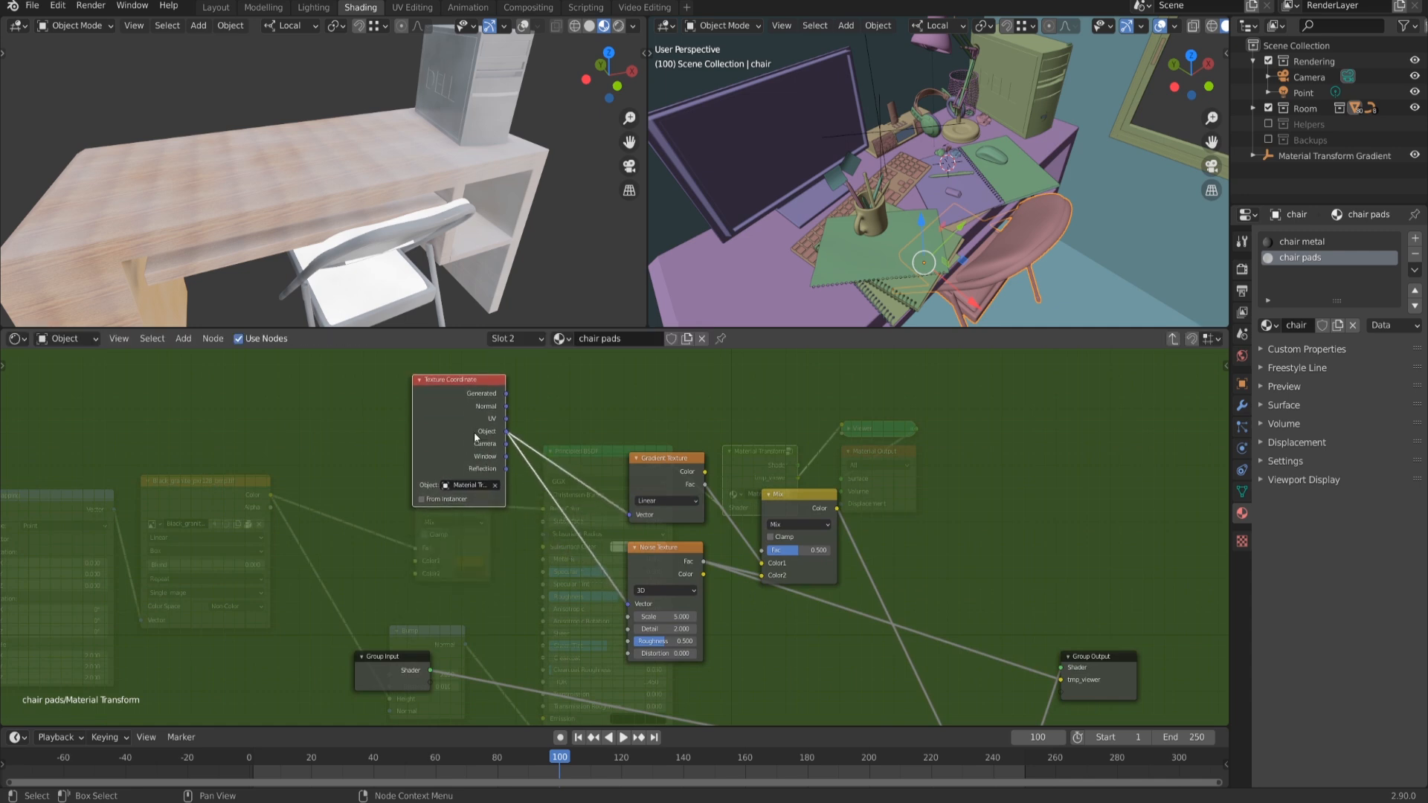
key(shift+d)
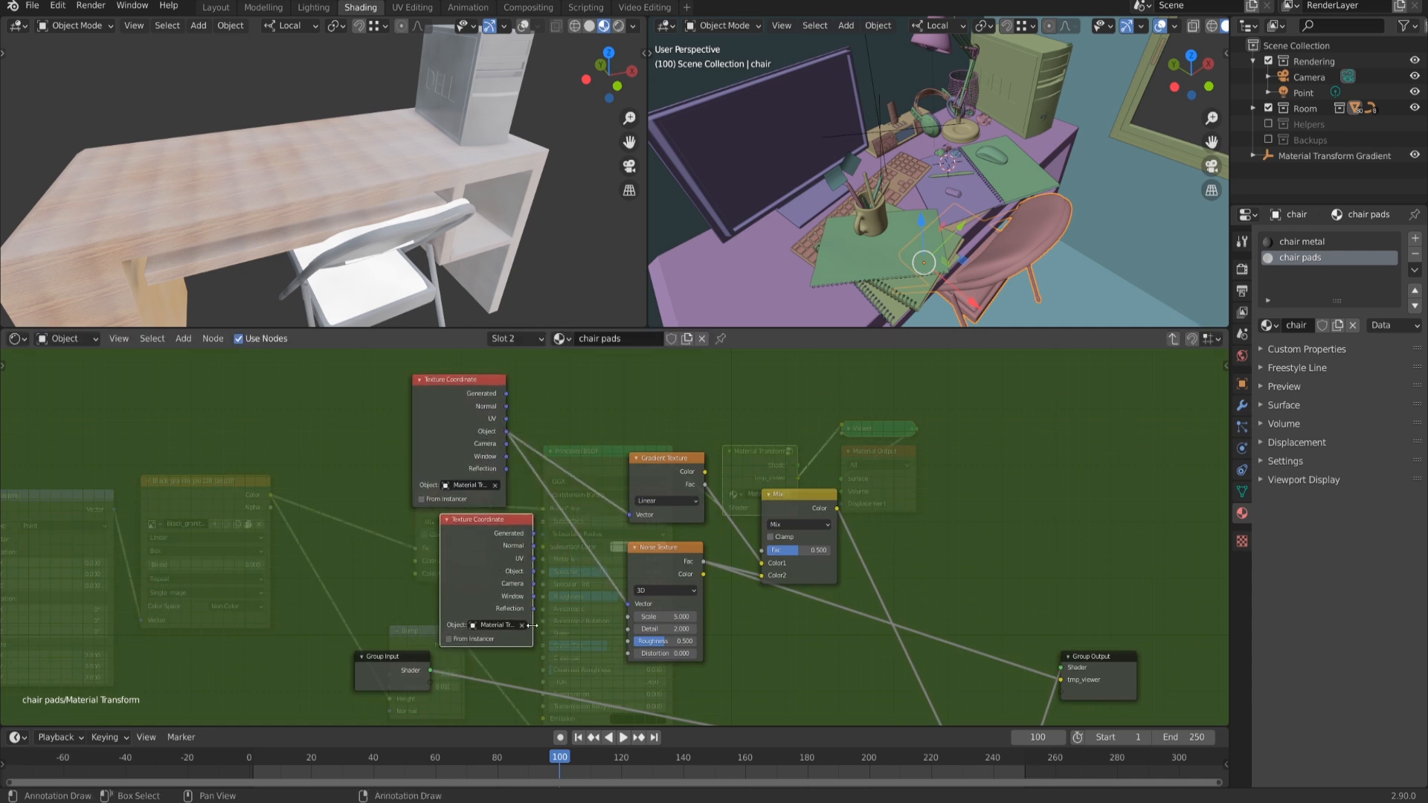
drag(528, 569, 658, 561)
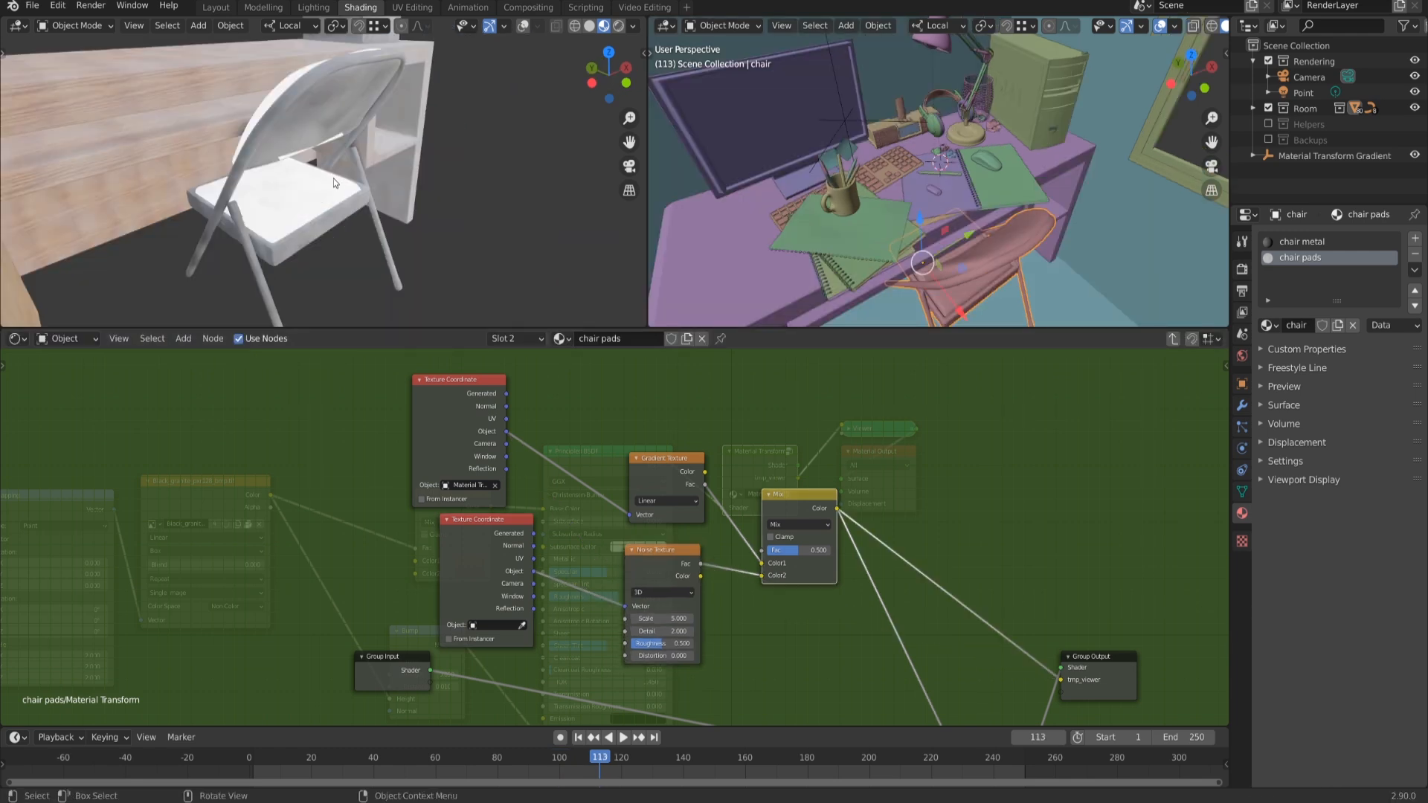
Step: Change the Mix node's blending mode to Overlay with a factor of 1.000 and preview the mixed shader on the desk and chair
click(820, 525)
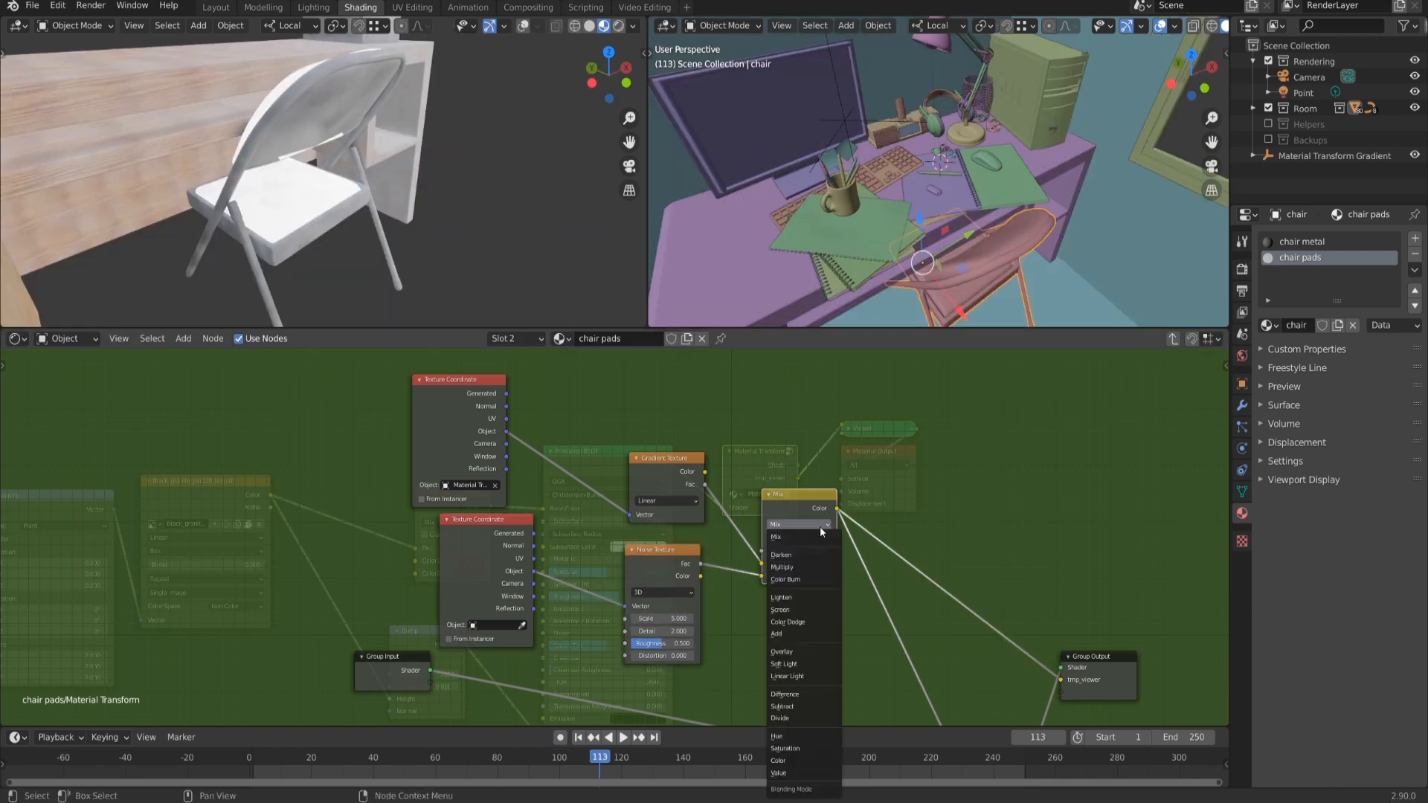
click(826, 659)
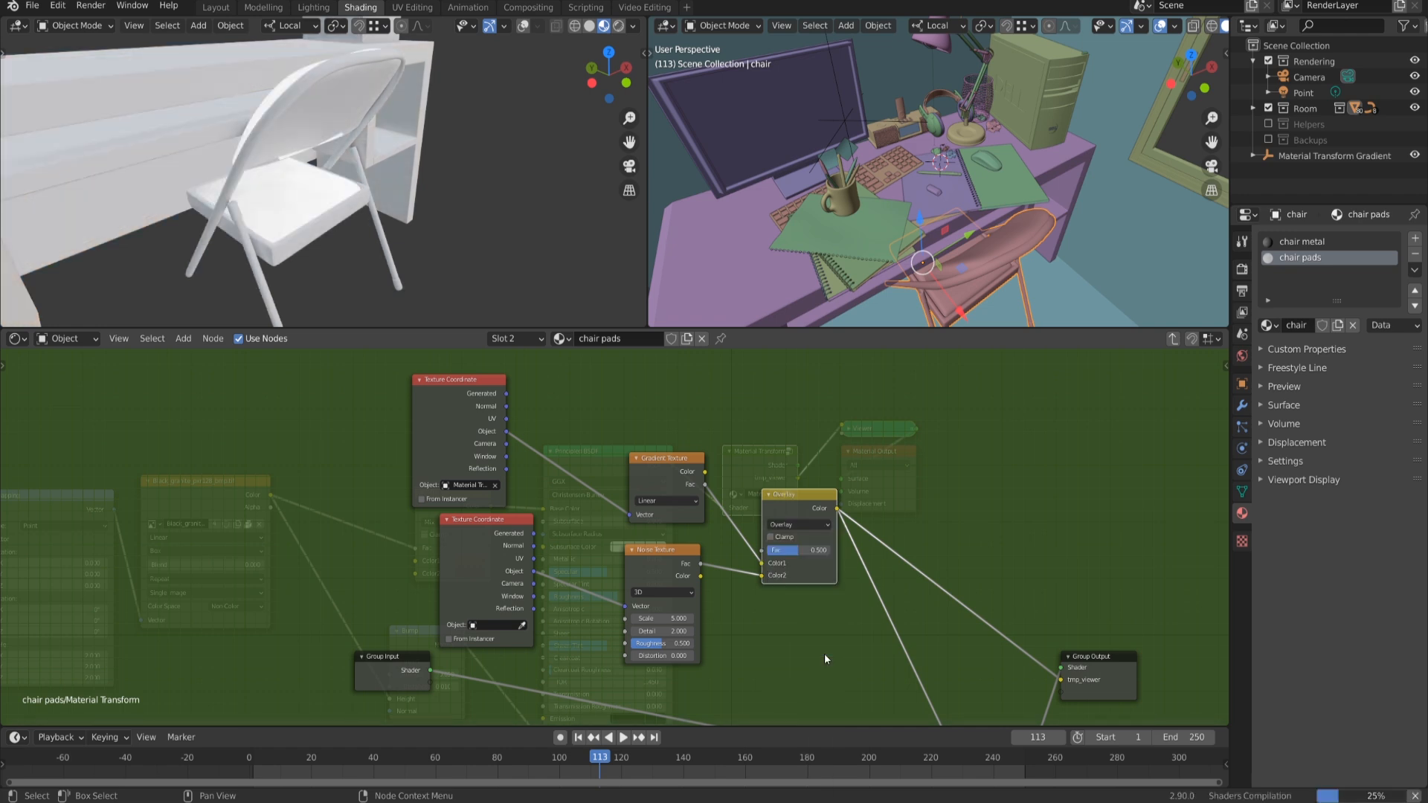
middle_drag(292, 135, 334, 233)
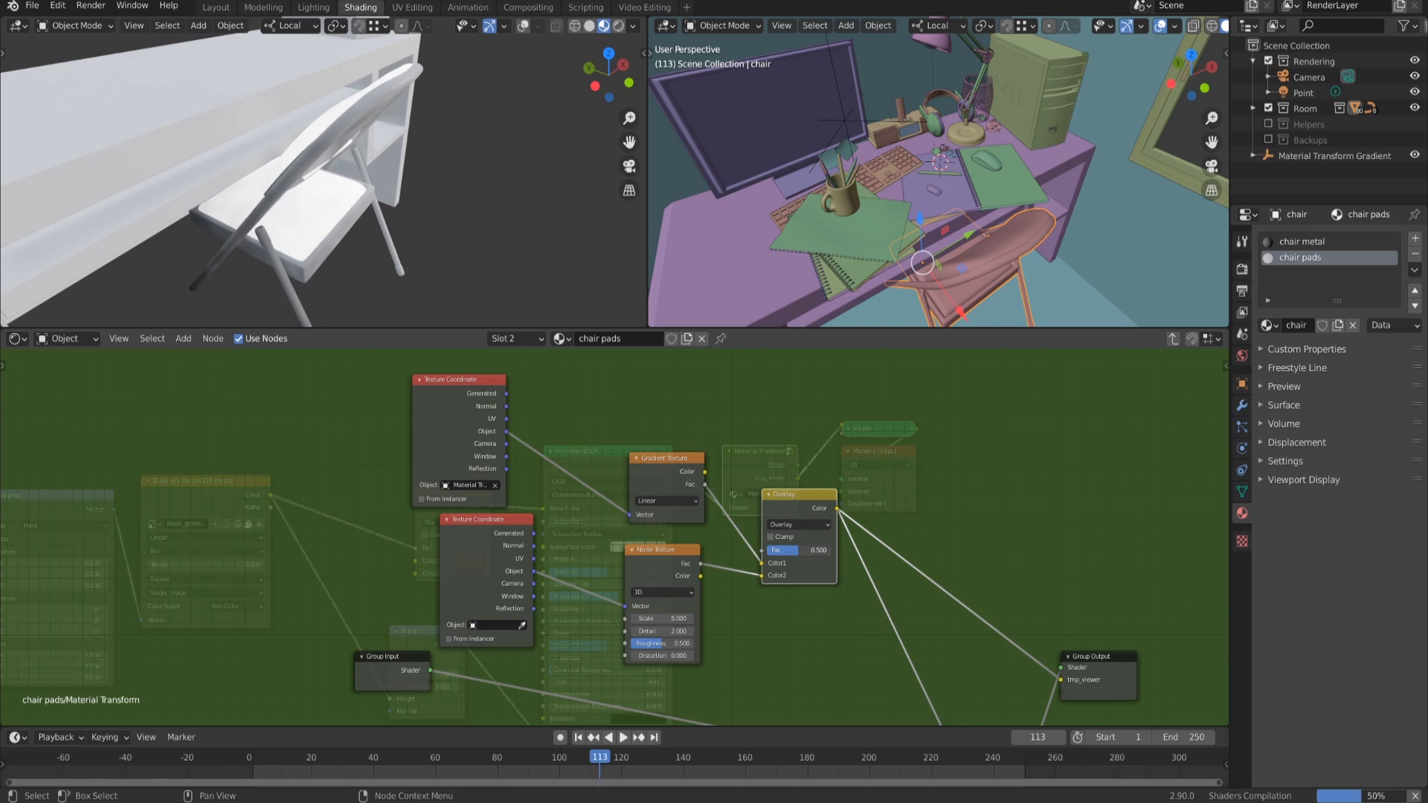
drag(799, 550, 832, 549)
scroll(273, 162, down, 3)
middle_drag(274, 162, 278, 225)
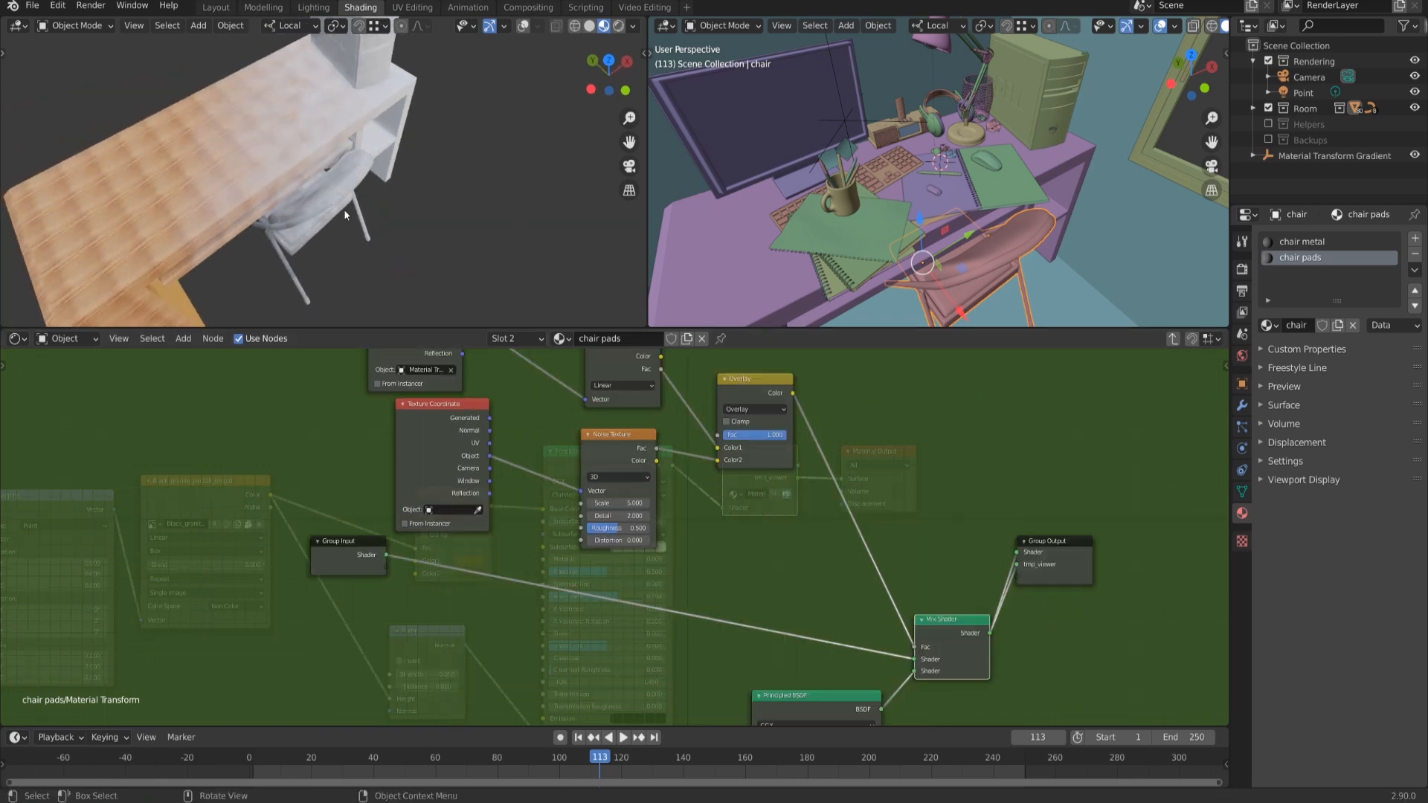
middle_drag(344, 208, 495, 246)
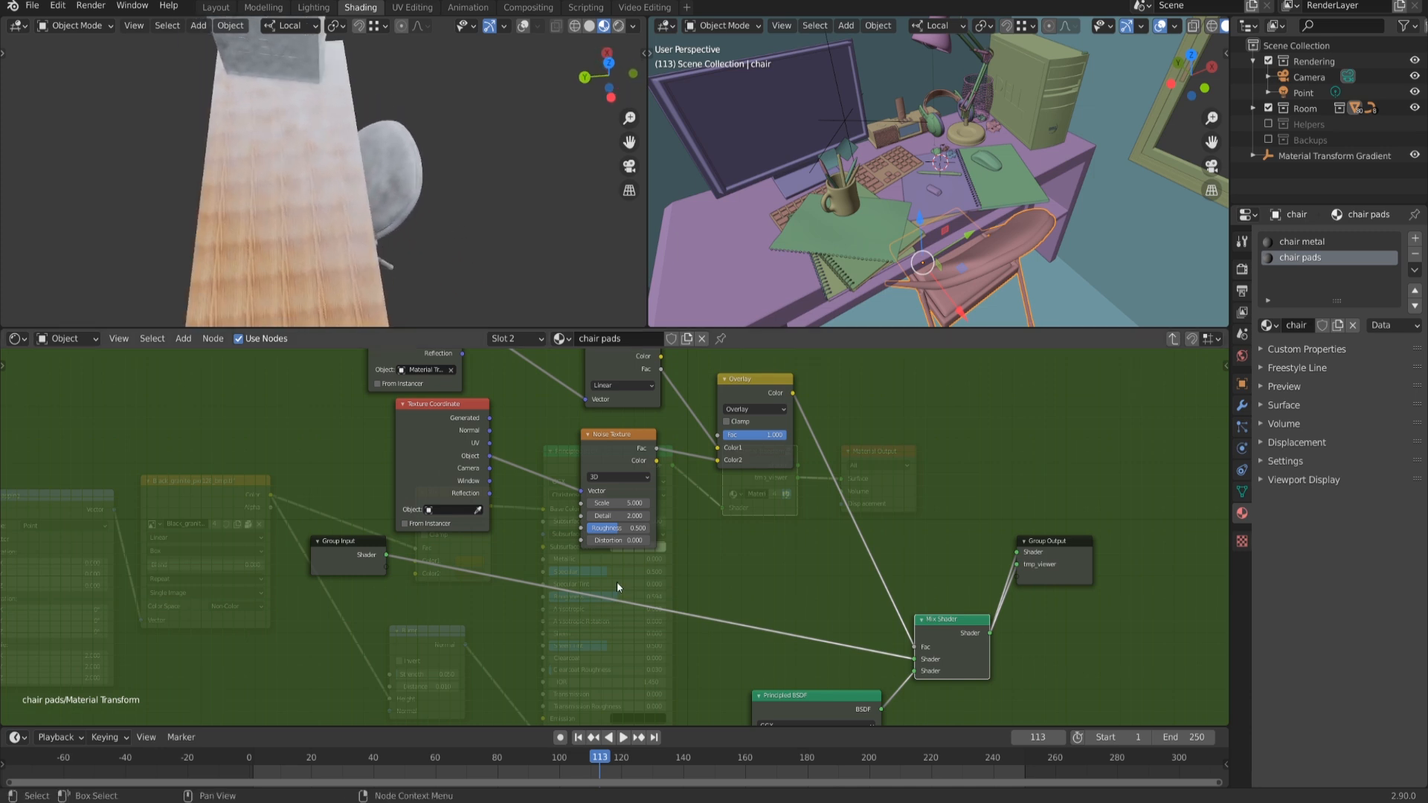
Step: Set the Noise Texture's Scale to 3, Detail to 10 and Roughness to about 0.606
click(622, 504)
key(Return)
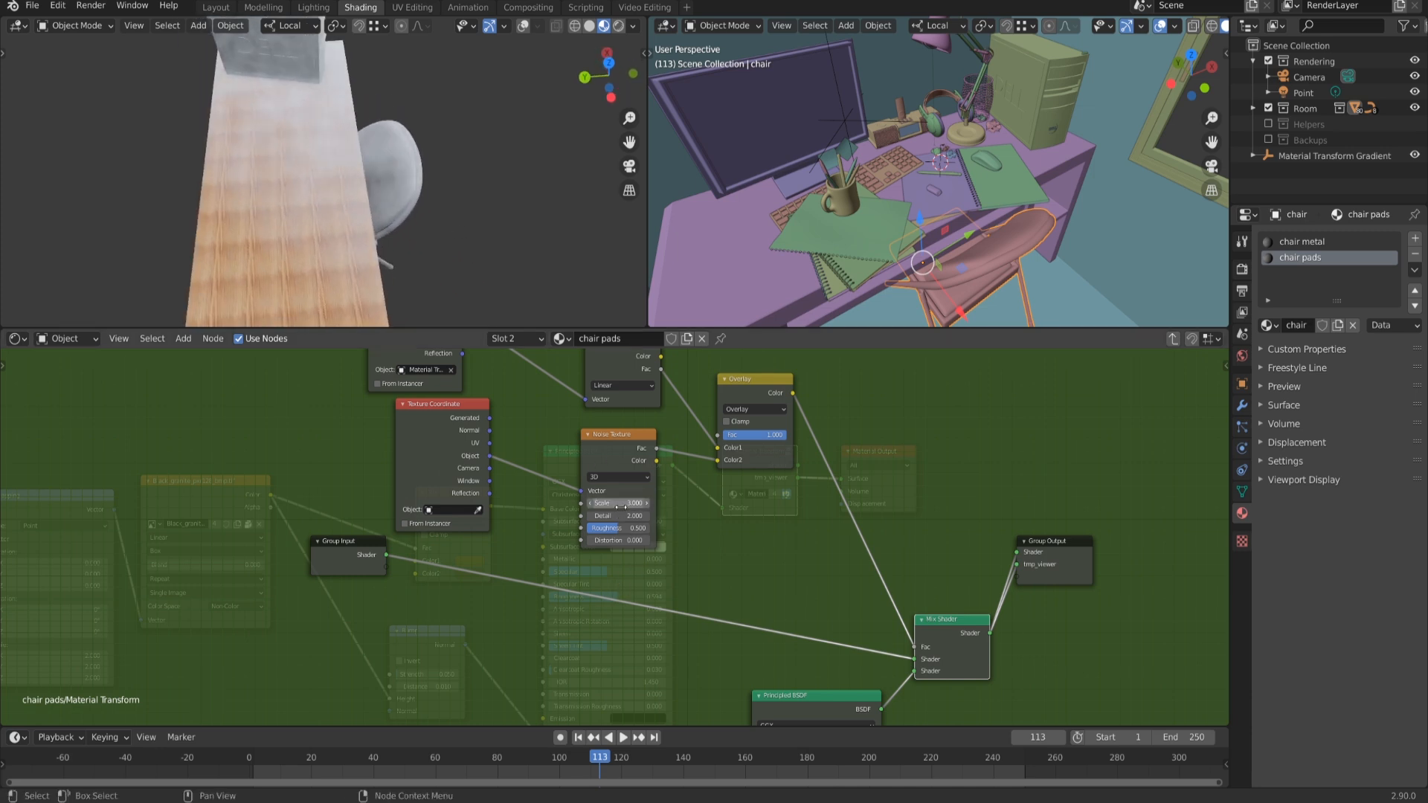
click(622, 517)
text(10)
key(Return)
drag(622, 529, 633, 528)
Step: Examine the noisy transition edge on the desk and chair up close while scrubbing through the animation
middle_drag(305, 175, 360, 171)
scroll(360, 174, up, 5)
shift+middle_drag(500, 196, 446, 232)
scroll(428, 235, up, 2)
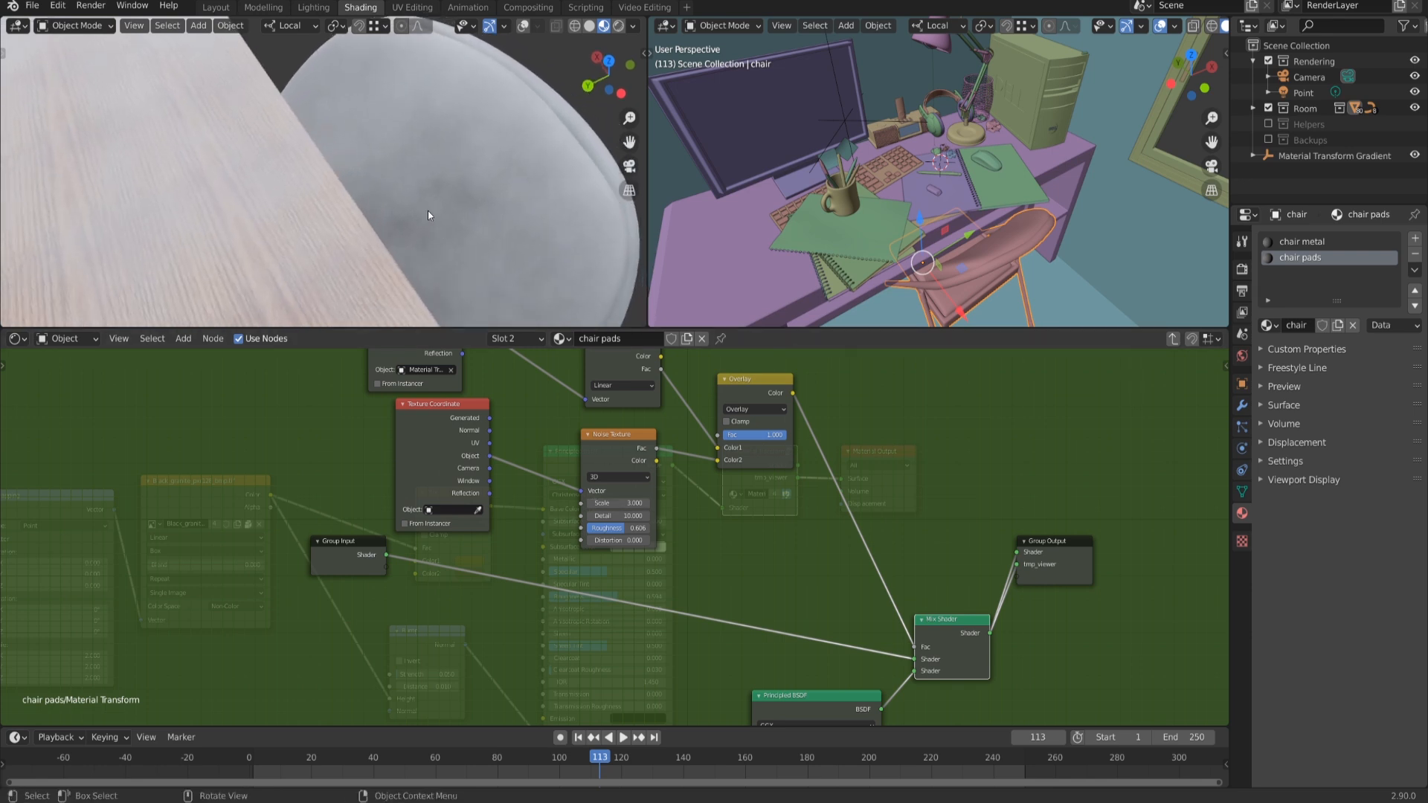
mouse_move(598, 762)
mouse_down()
mouse_move(449, 762)
mouse_move(622, 761)
mouse_up()
drag(622, 761, 573, 760)
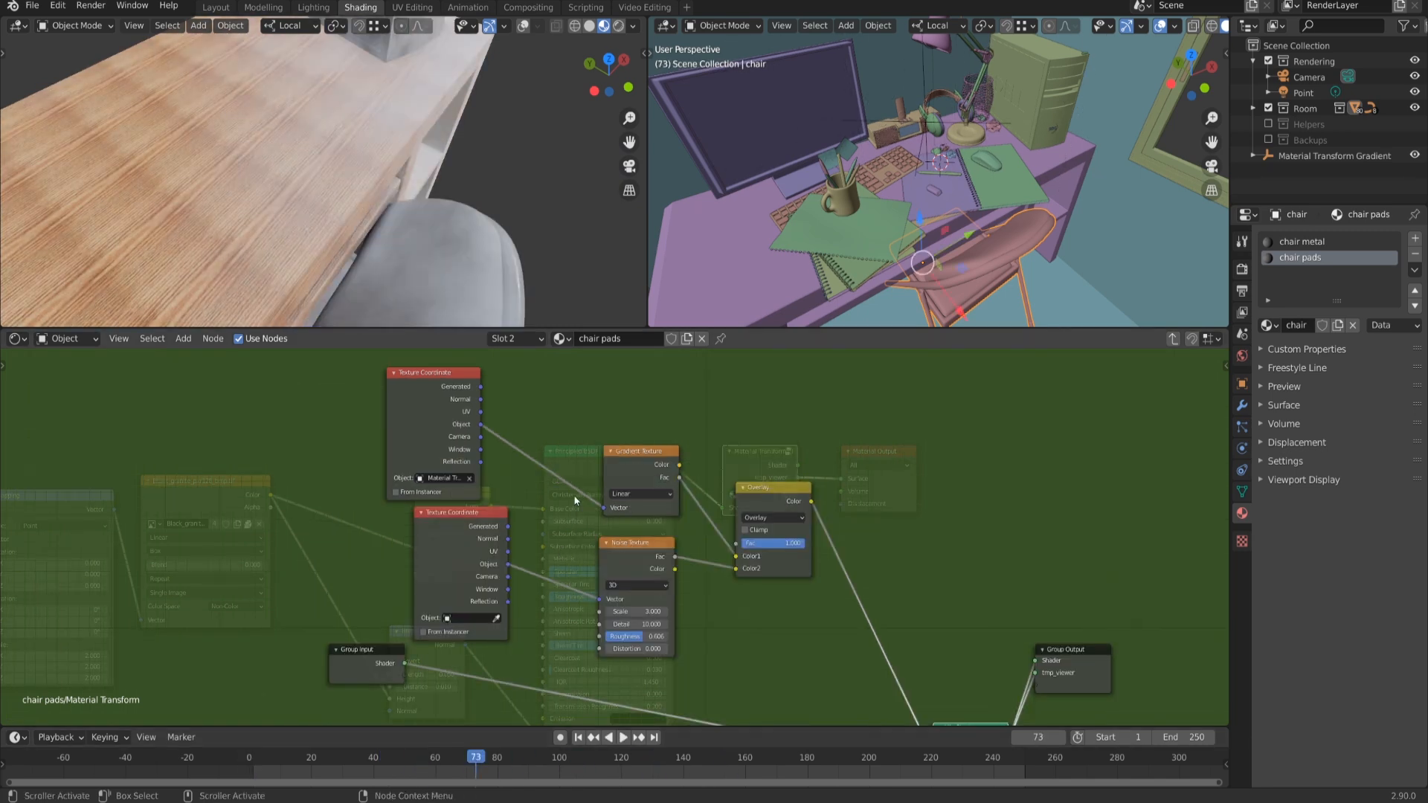
Step: Feed the Noise Texture from the empty-driven Texture Coordinate, delete the duplicate coordinate node, and place the remaining one beside the textures
drag(480, 428, 600, 600)
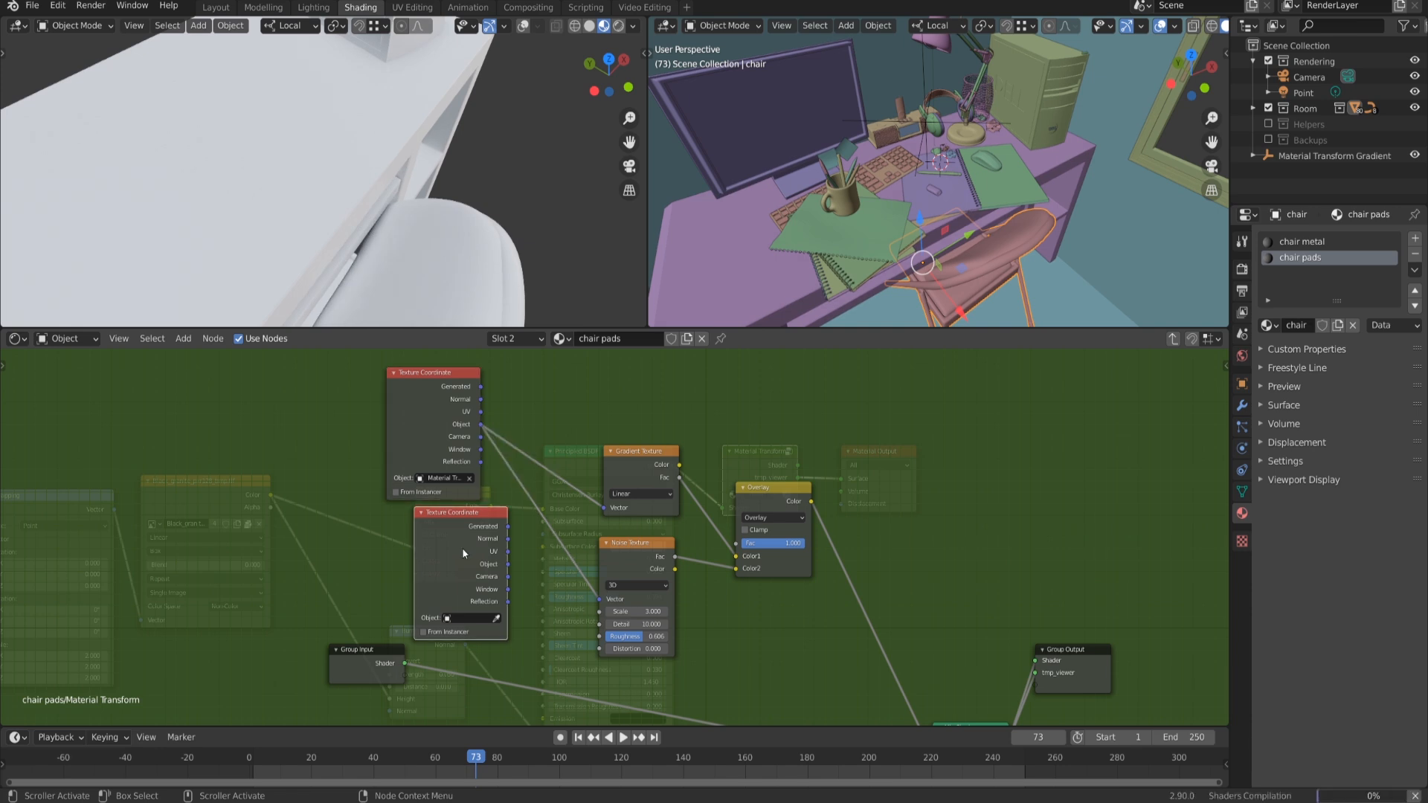
key(x)
drag(435, 407, 517, 499)
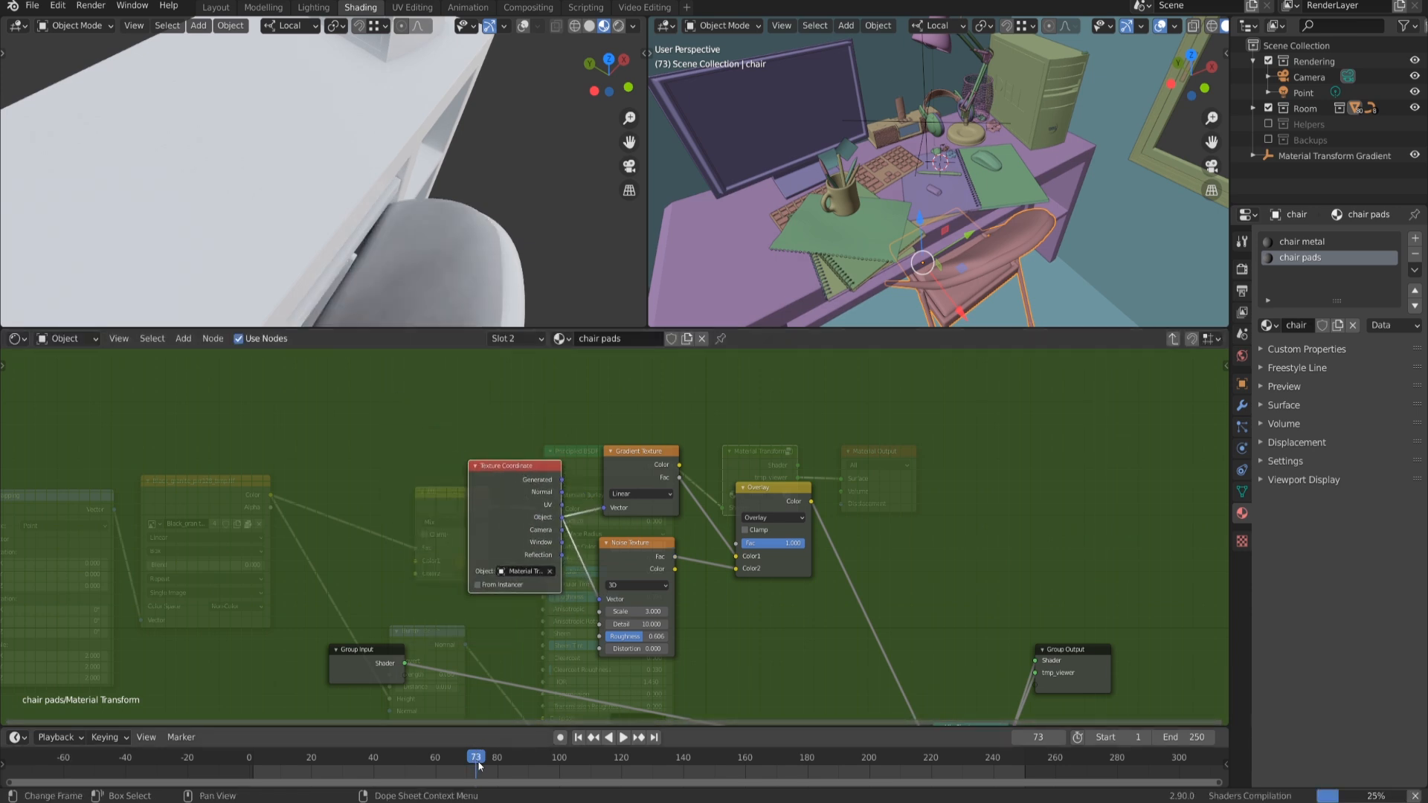
Step: Preview the empty-driven noise transition in the animation and stop at frame 54 with the desktop in view
key(space)
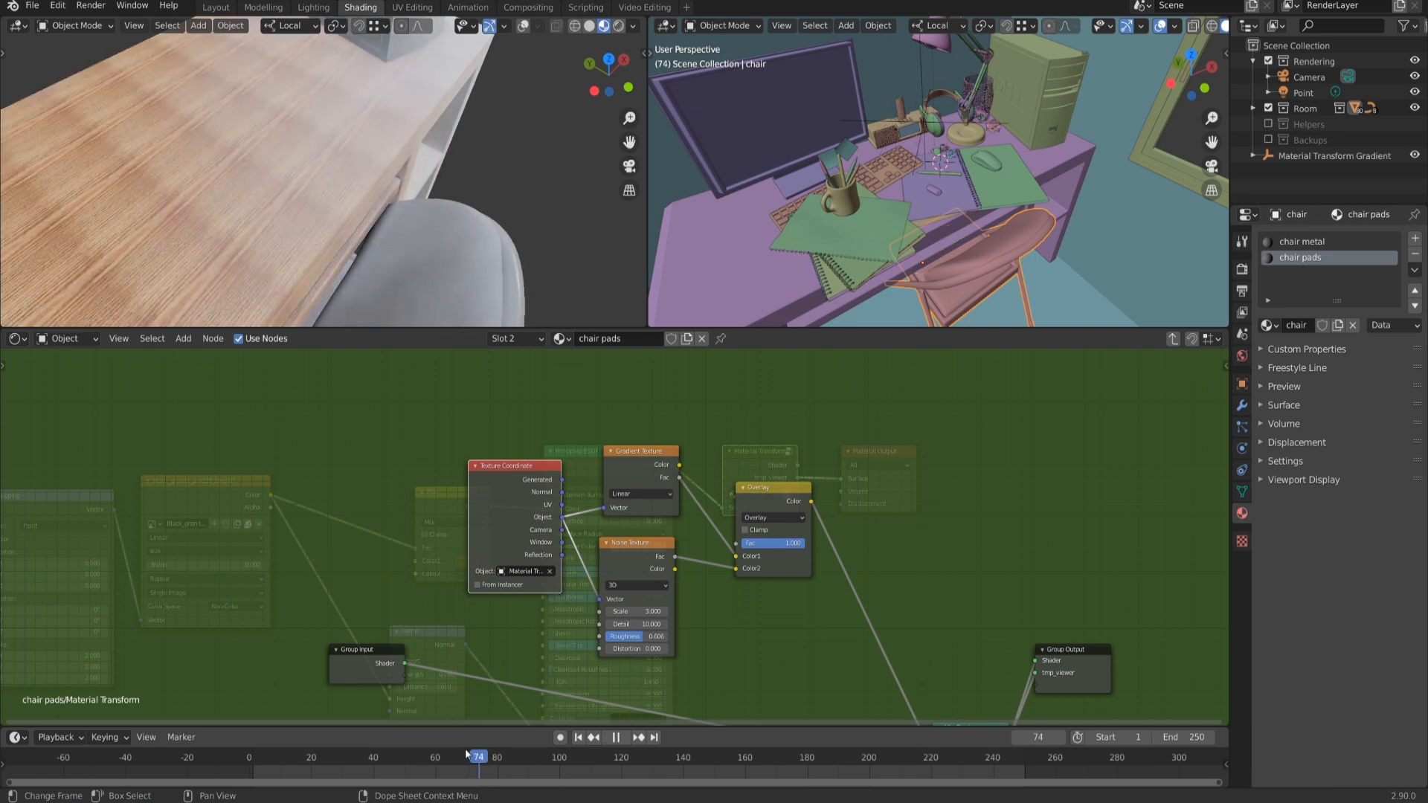
drag(459, 757, 417, 752)
key(space)
scroll(398, 295, down, 2)
middle_drag(399, 292, 445, 260)
Step: Insert a ColorRamp between the Overlay node and Mix Shader, and move its black stop inward and white stop to about 0.66
middle_drag(855, 540, 729, 484)
drag(363, 378, 757, 566)
key(g)
click(633, 503)
key(shift+a)
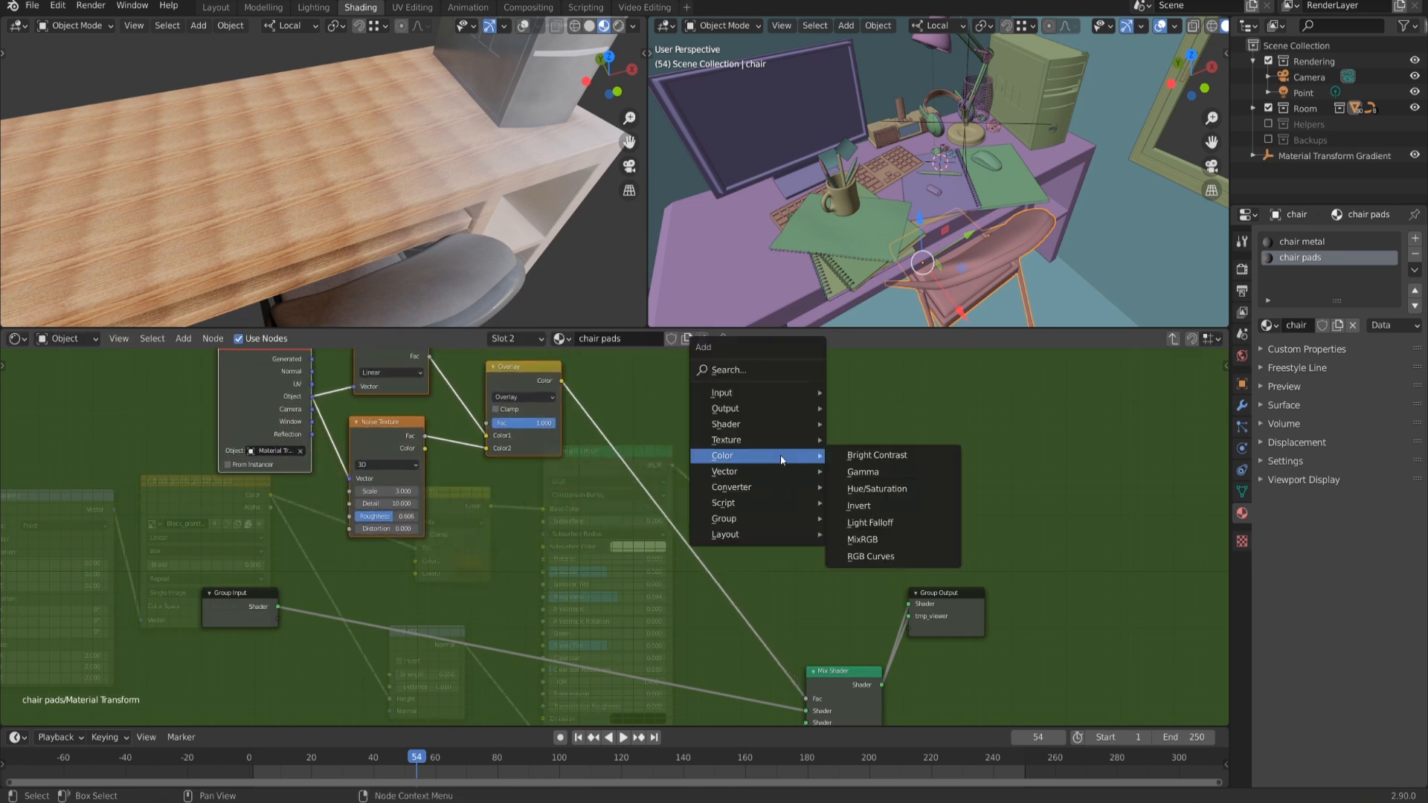
mouse_move(781, 487)
click(869, 520)
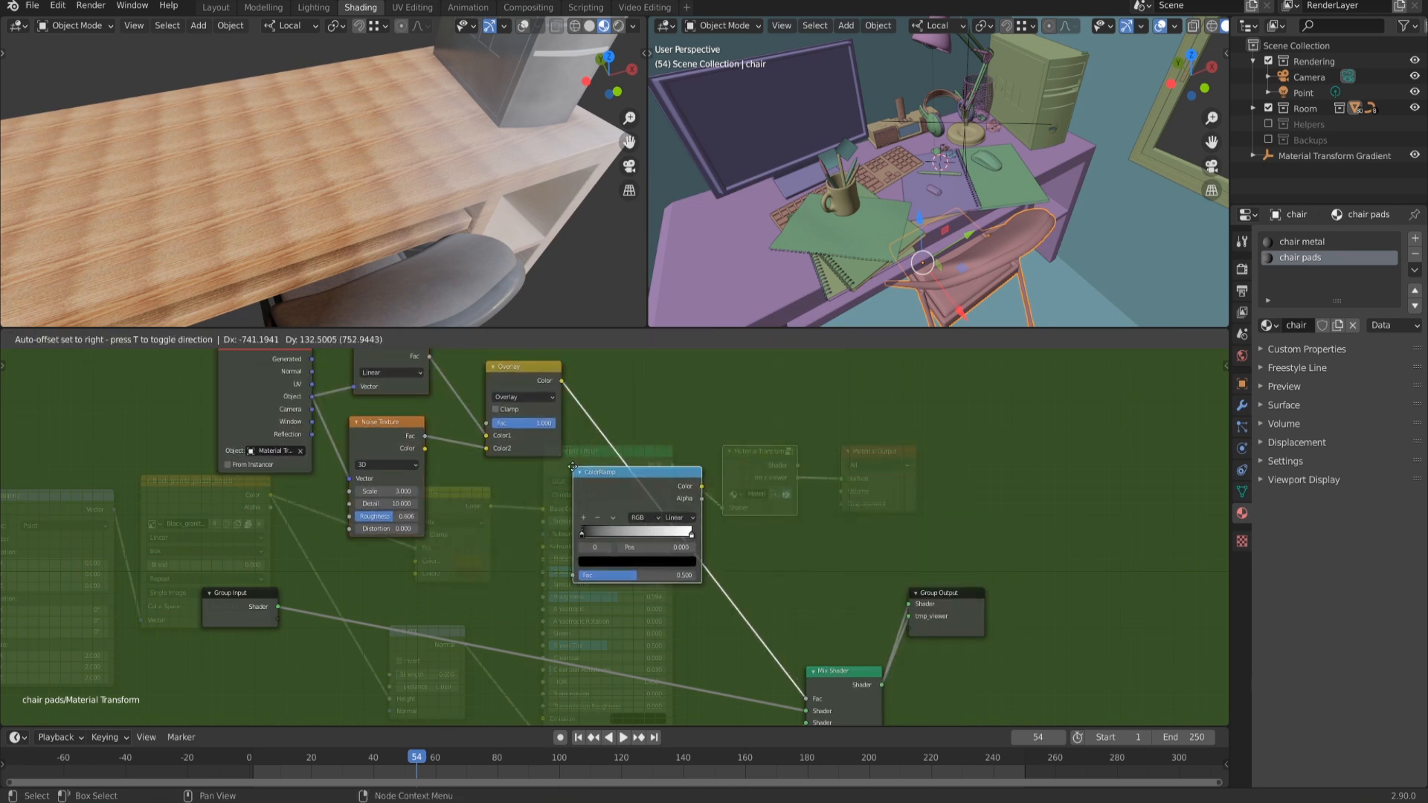
click(605, 468)
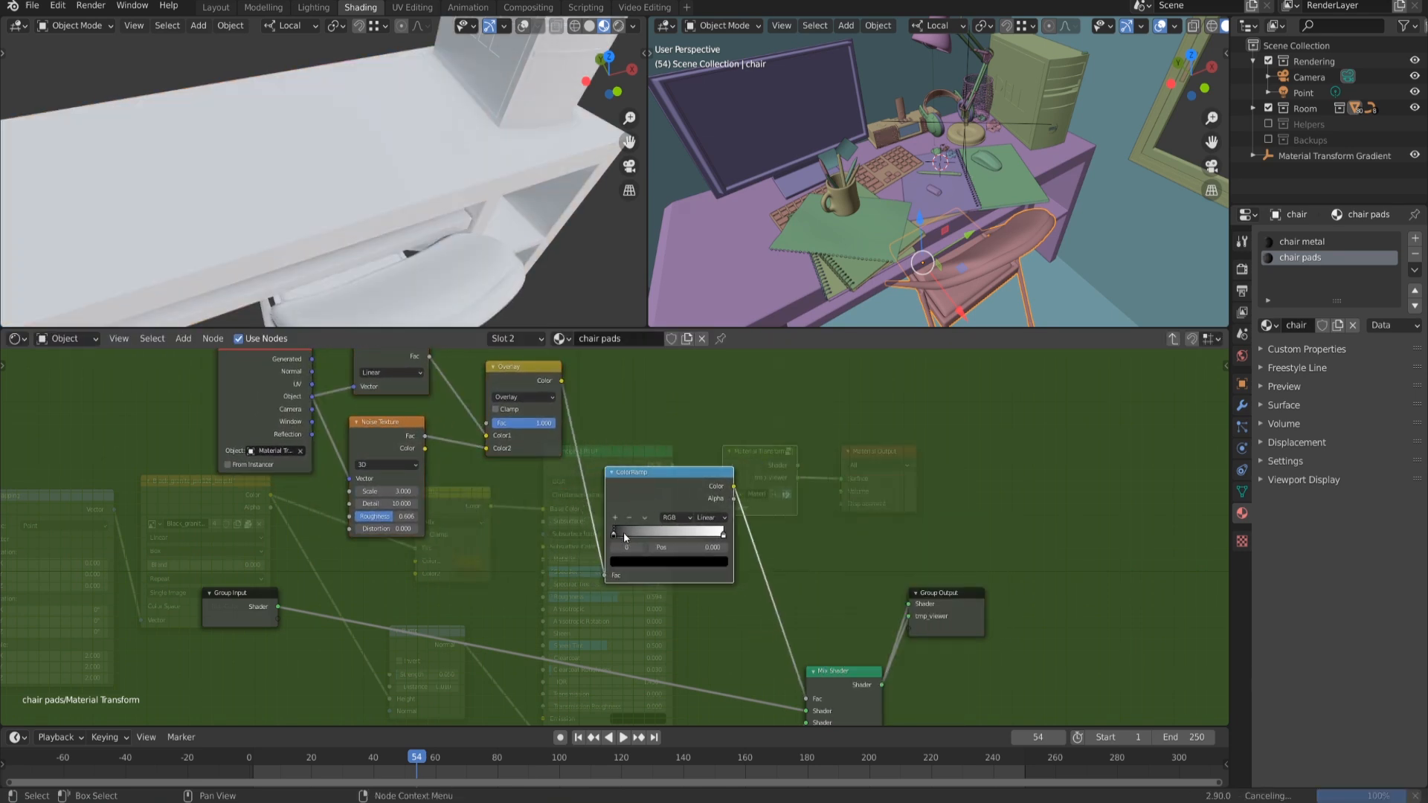
drag(614, 535, 679, 537)
click(724, 532)
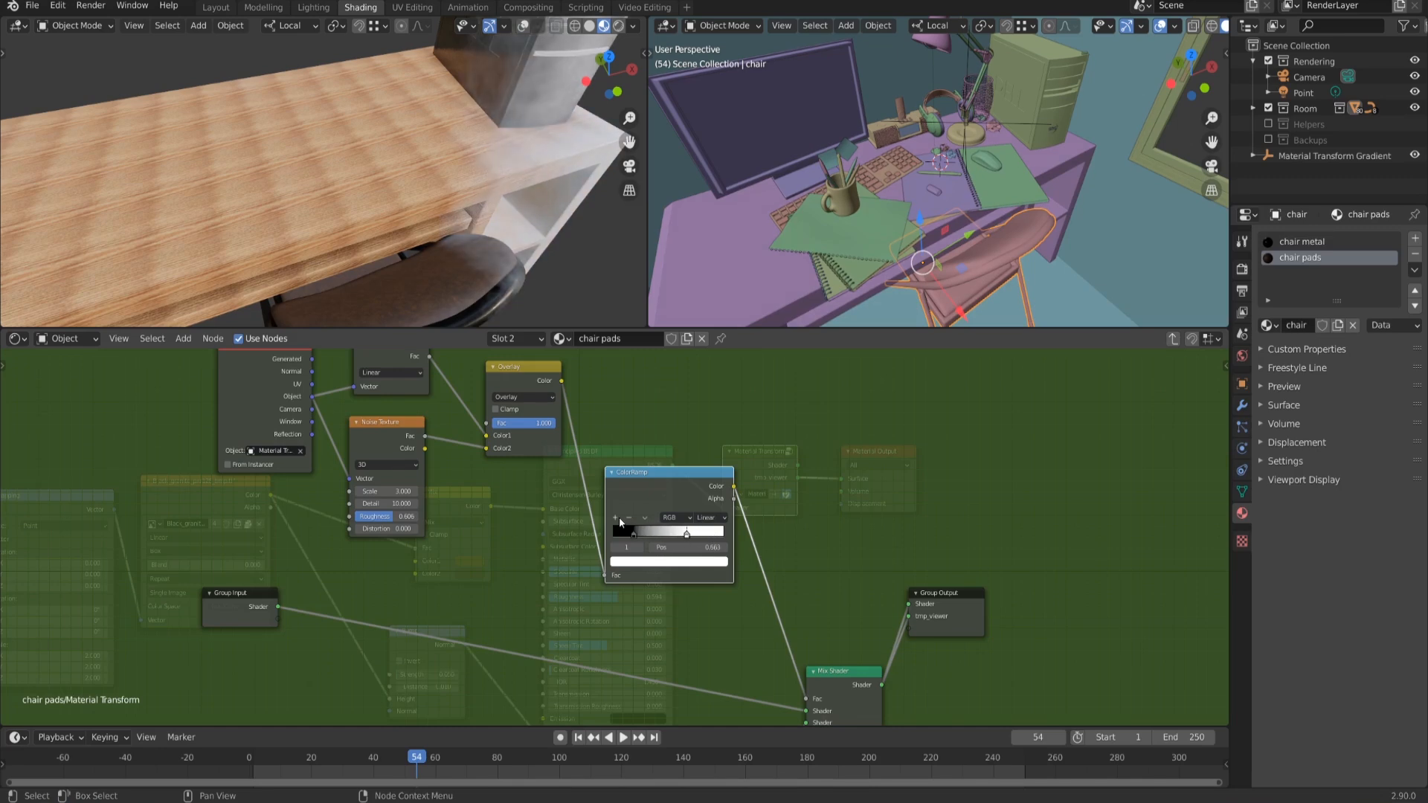
Step: Add two light grey stops to the ColorRamp between black and white, positioned at about 0.374 and 0.537
click(617, 519)
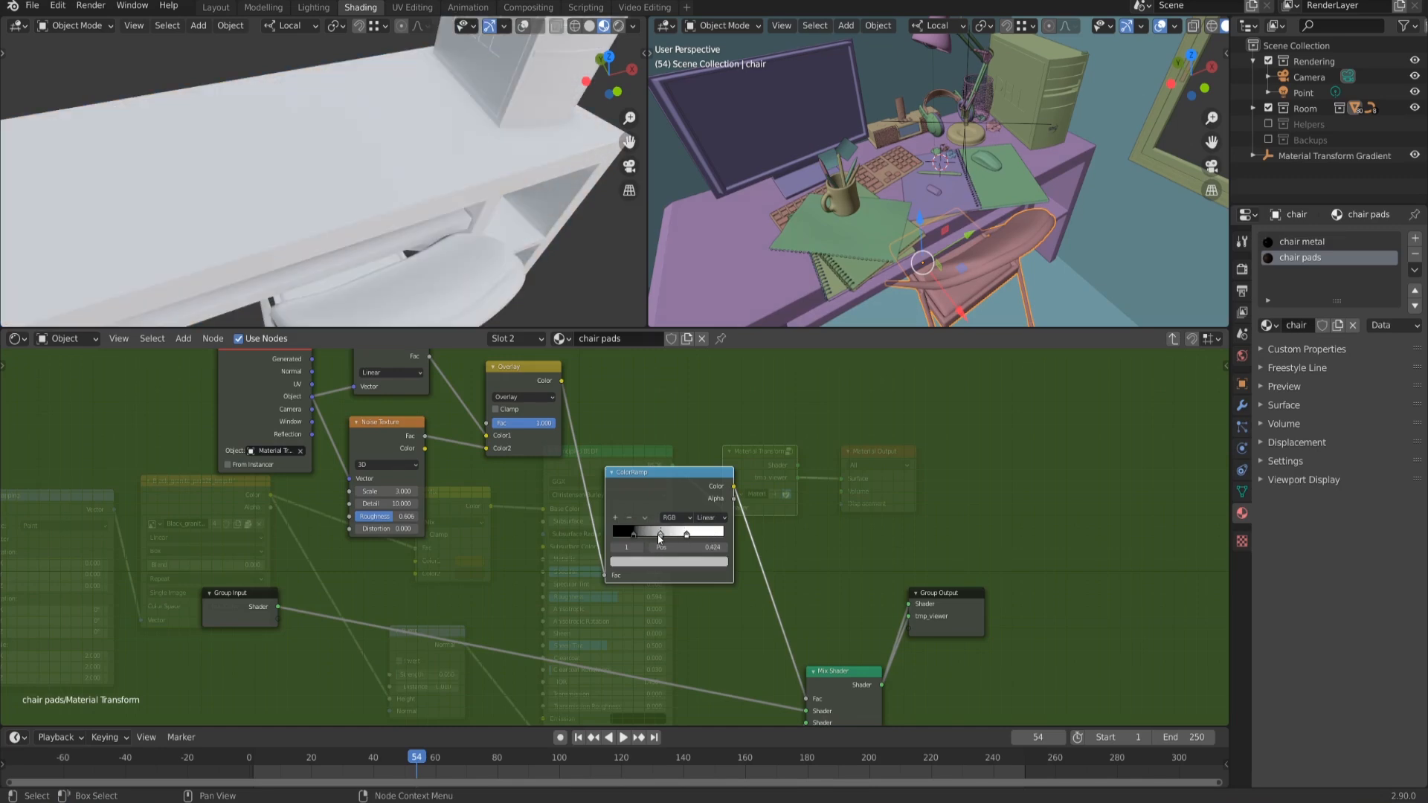
click(691, 564)
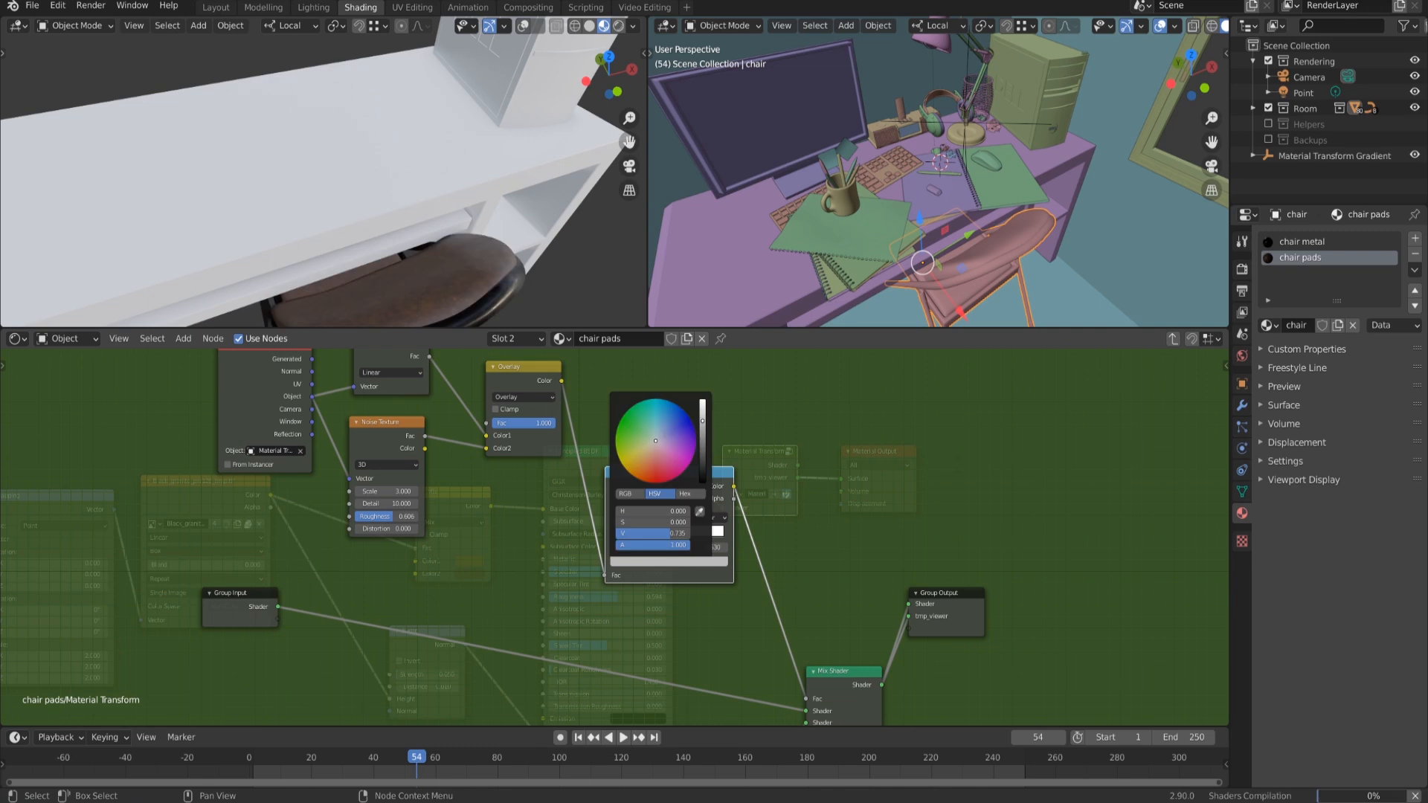
drag(703, 421, 702, 408)
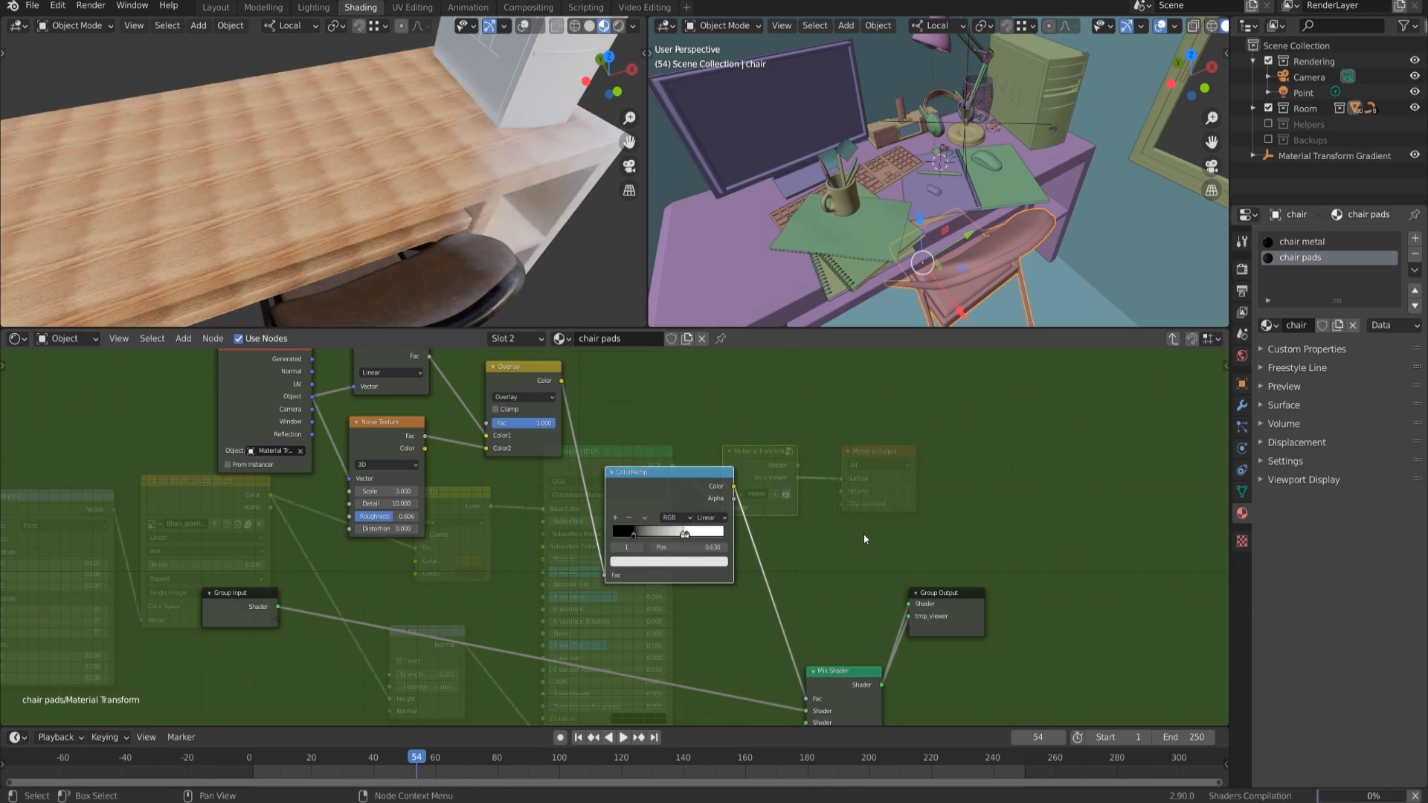
drag(682, 536, 653, 537)
click(614, 519)
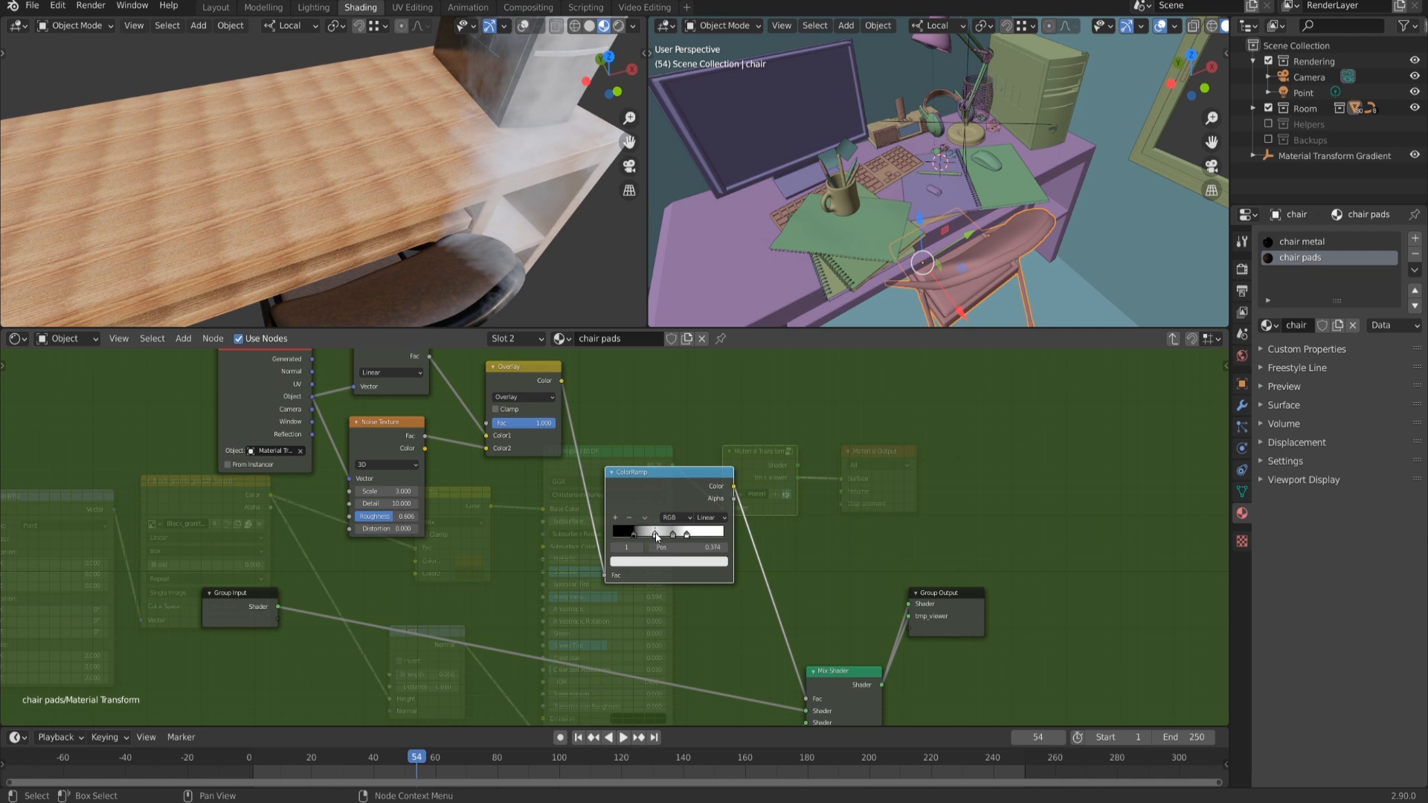
Step: Set the color value of the ramp stop at 0.374 to 0.2 and darken the stop at 0.537 to near black
click(669, 563)
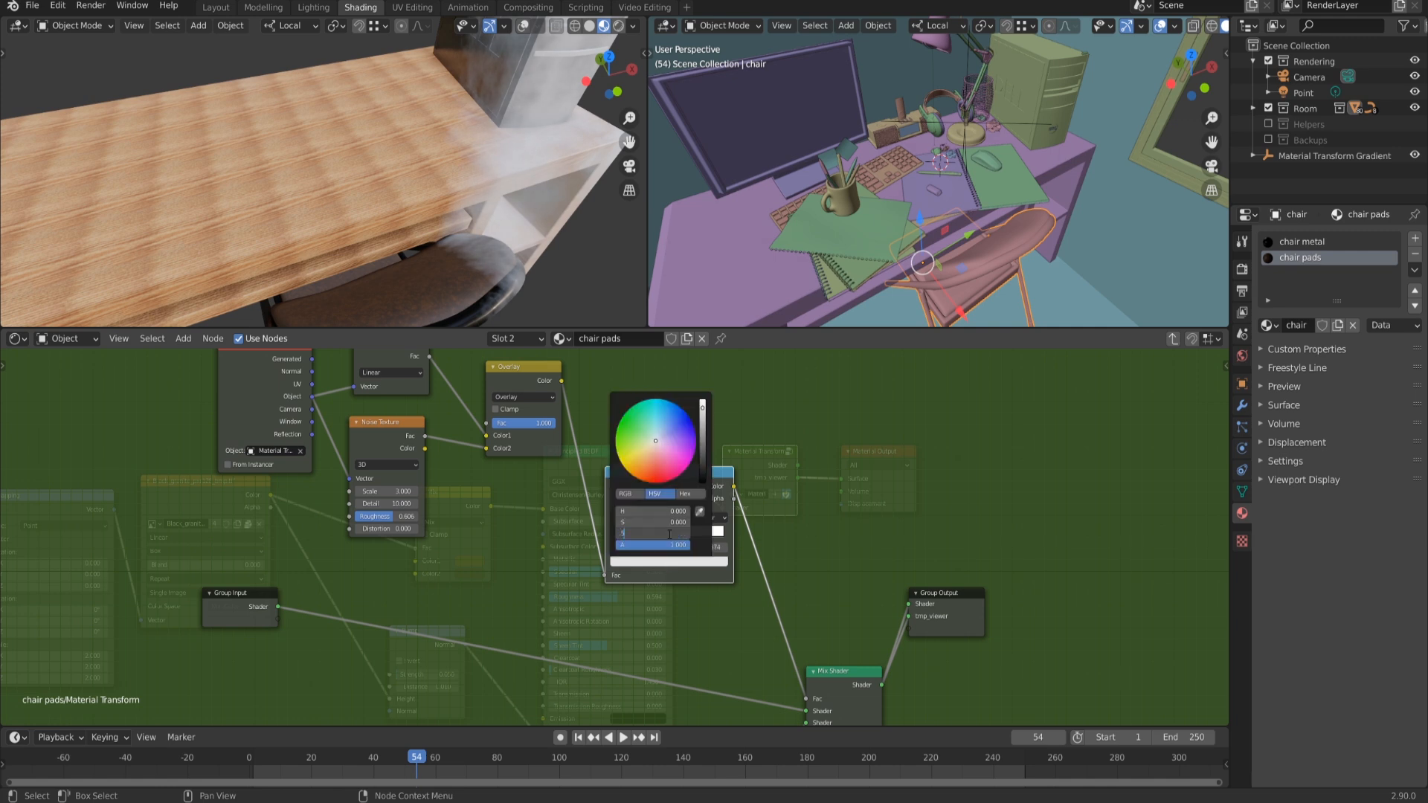
text(.2)
key(Return)
click(678, 563)
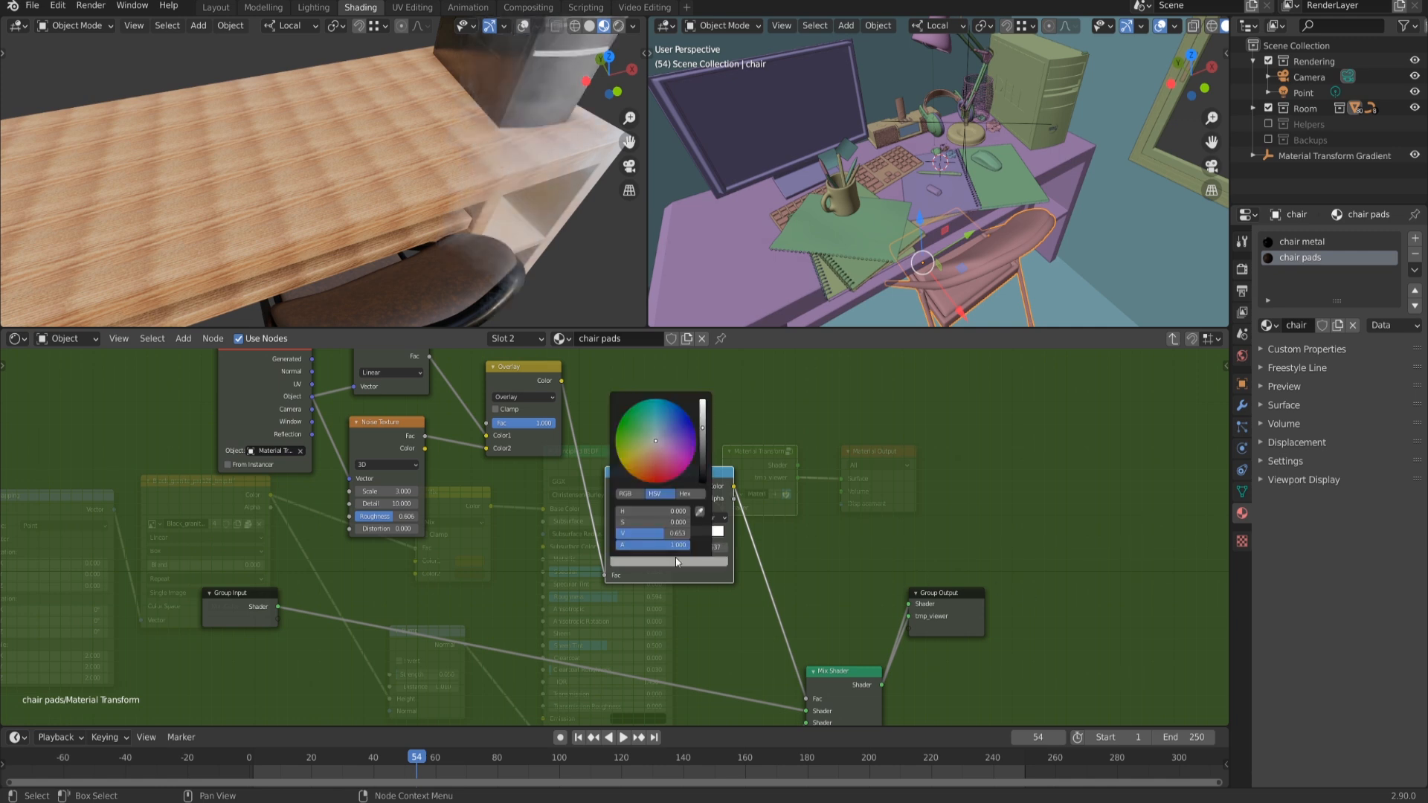
click(678, 533)
text(1)
key(Return)
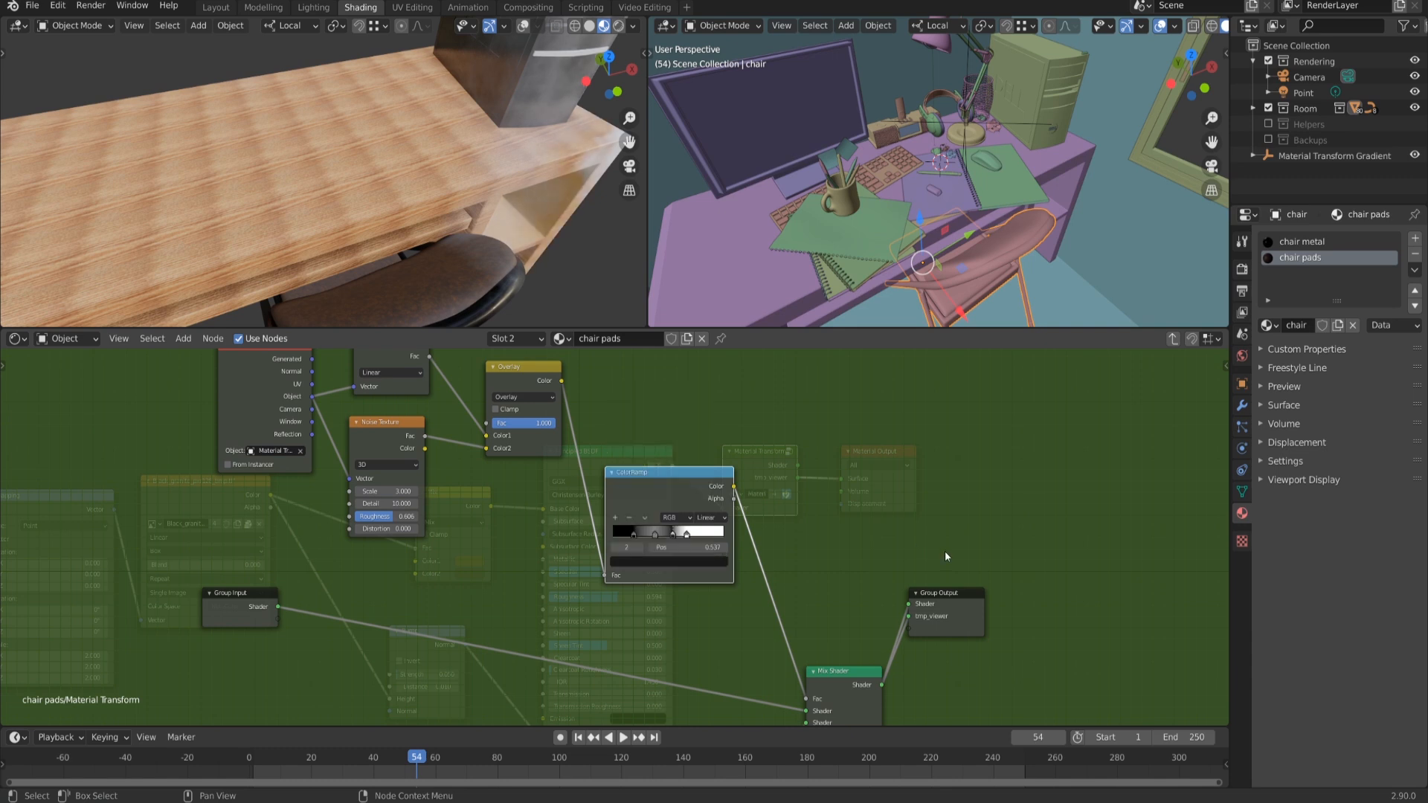
Step: Move the ramp's black stop to 0.310 and its white stop farther toward the end, and play back the transition
drag(686, 535, 697, 535)
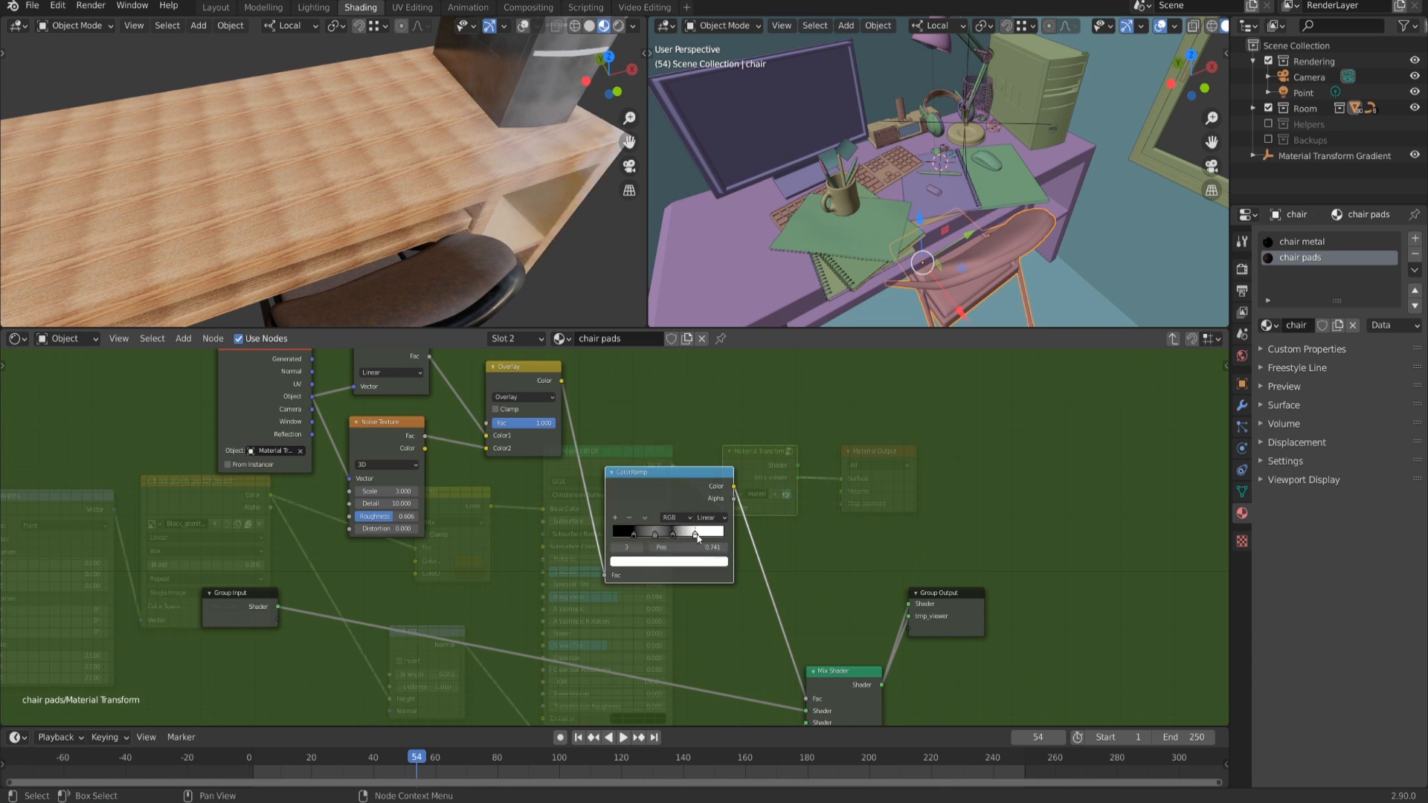
click(653, 535)
drag(696, 537, 703, 535)
key(space)
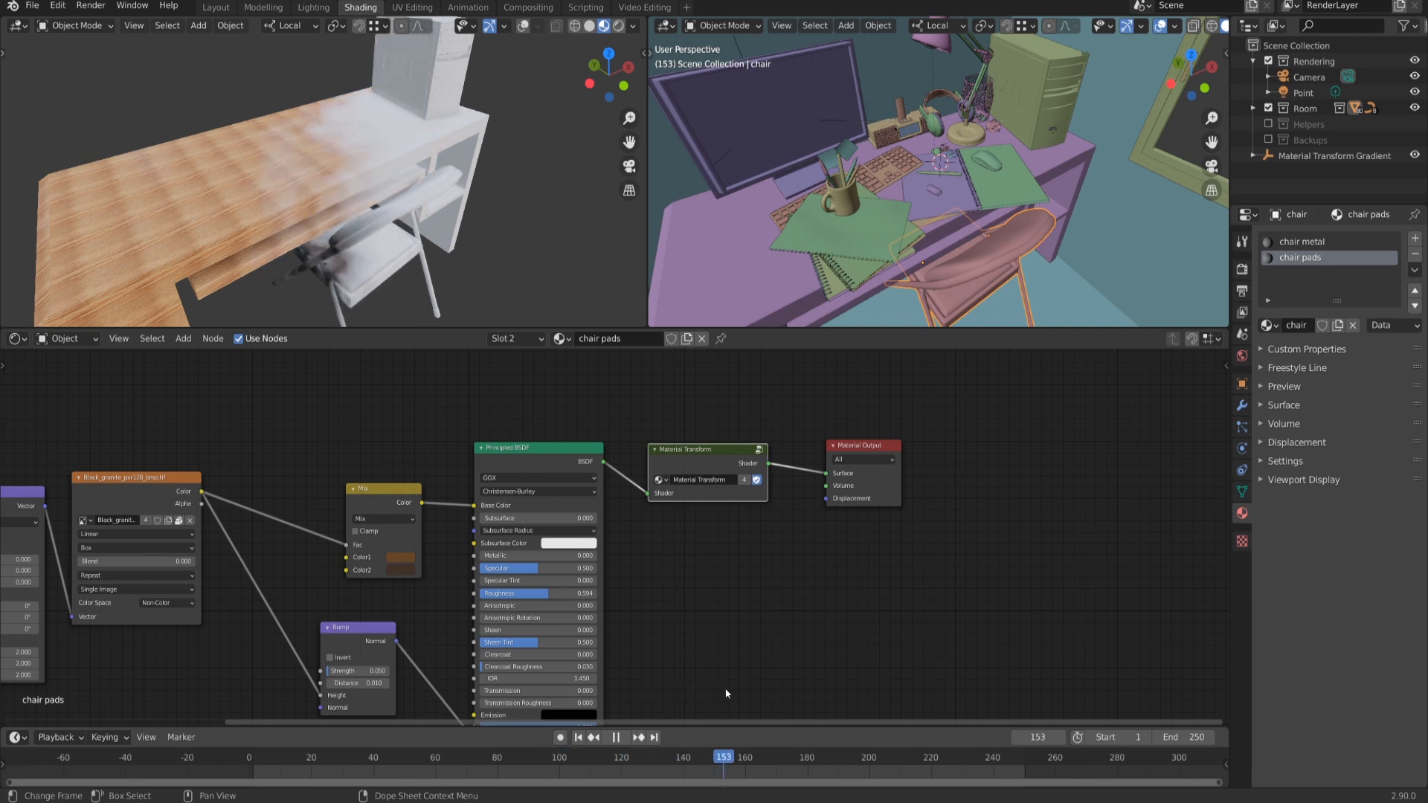
key(space)
Step: Reopen the Material Transform group, switch the Noise Texture to 4D, and return the timeline to frame 1
key(Tab)
scroll(410, 429, up, 2)
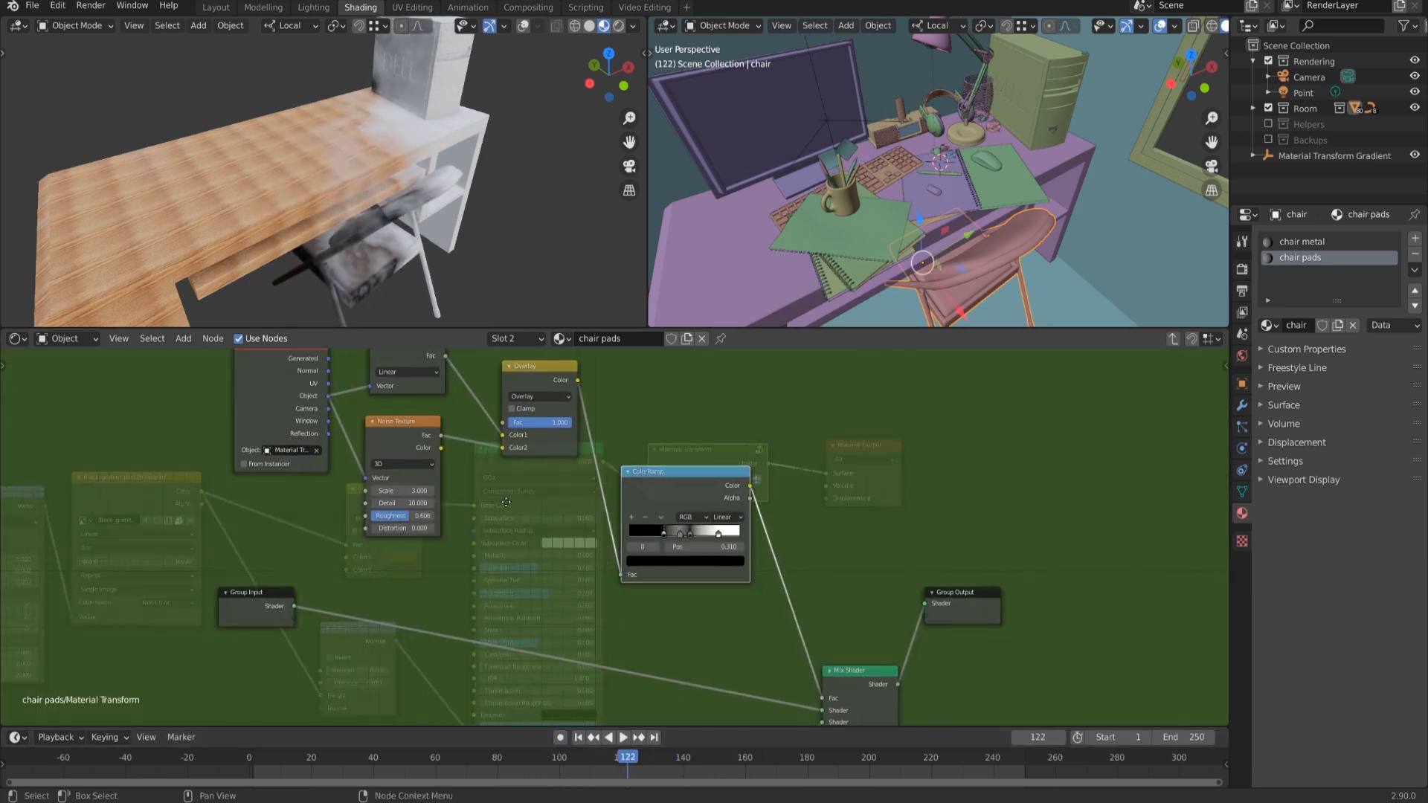
click(434, 459)
click(408, 512)
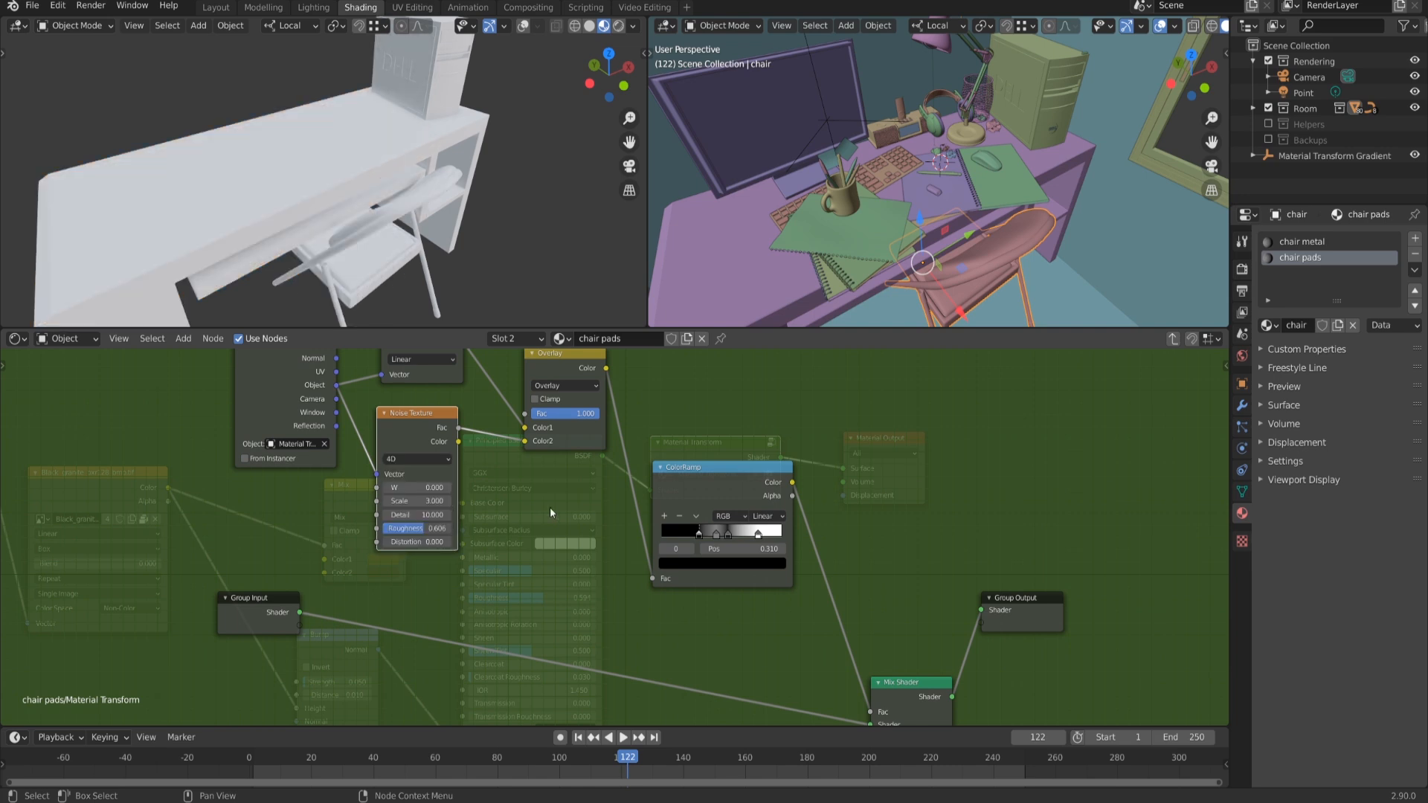
middle_drag(510, 508, 535, 521)
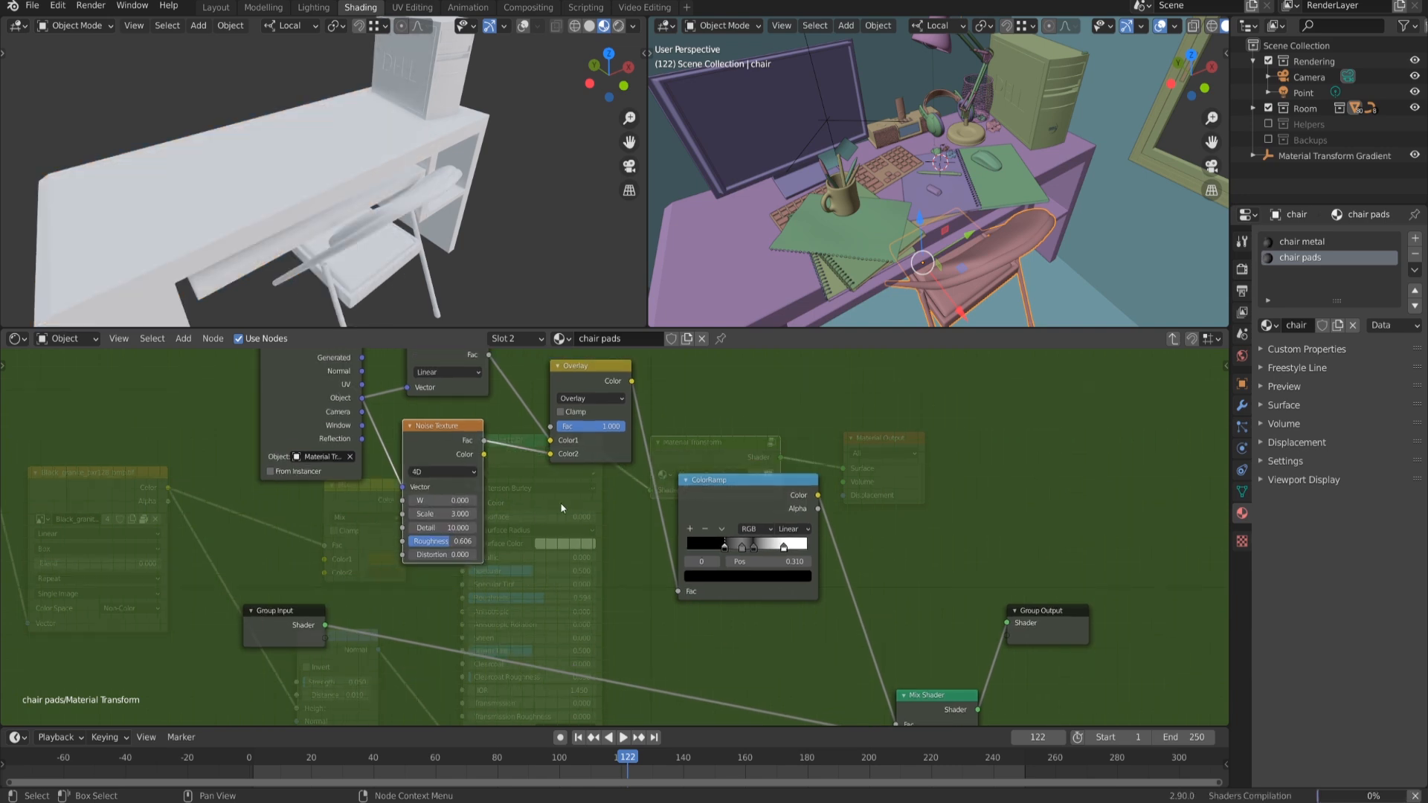
key(shift+Left)
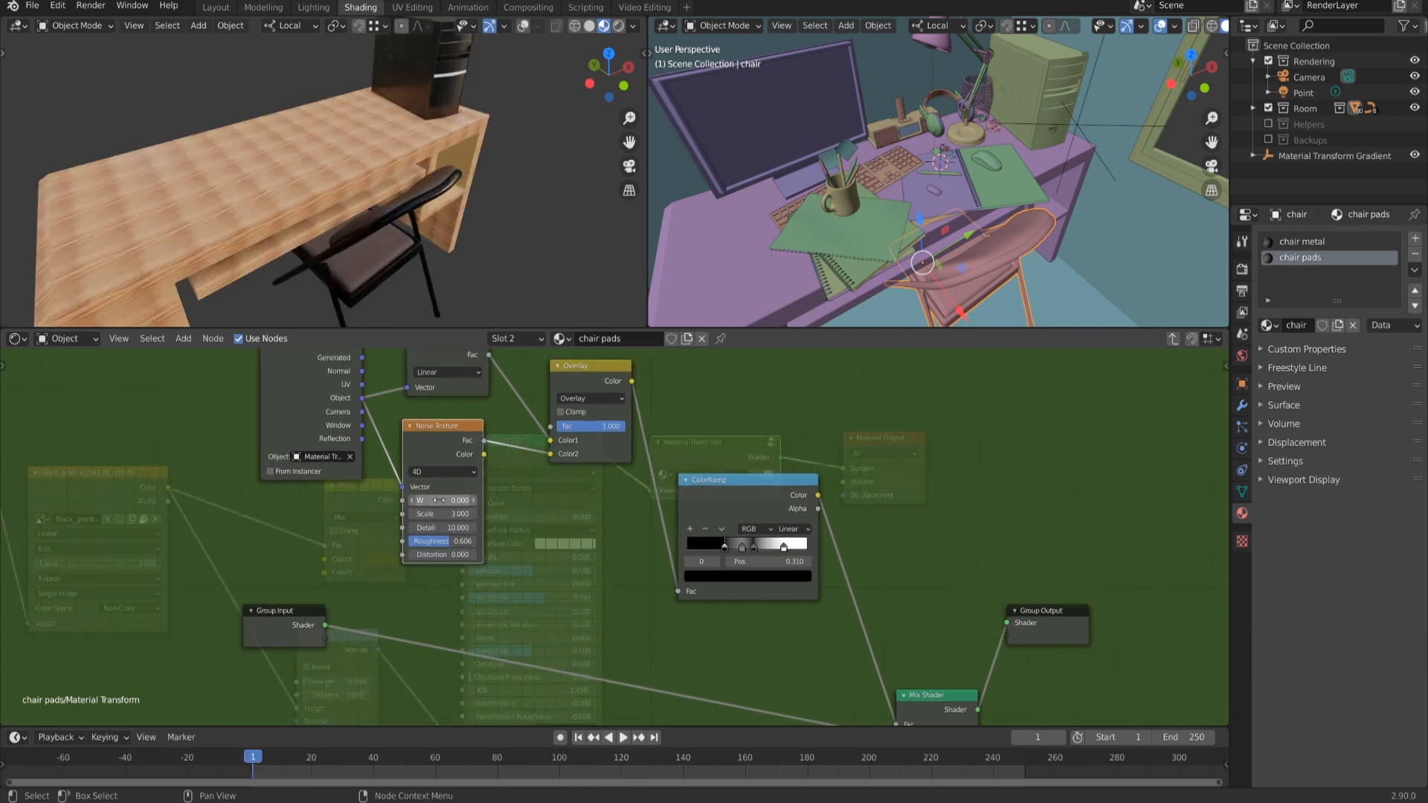
Step: Keyframe the Noise Texture's W value at 0 on frame 1 and at 0.2 on frame 250
key(i)
drag(256, 756, 1080, 757)
click(655, 738)
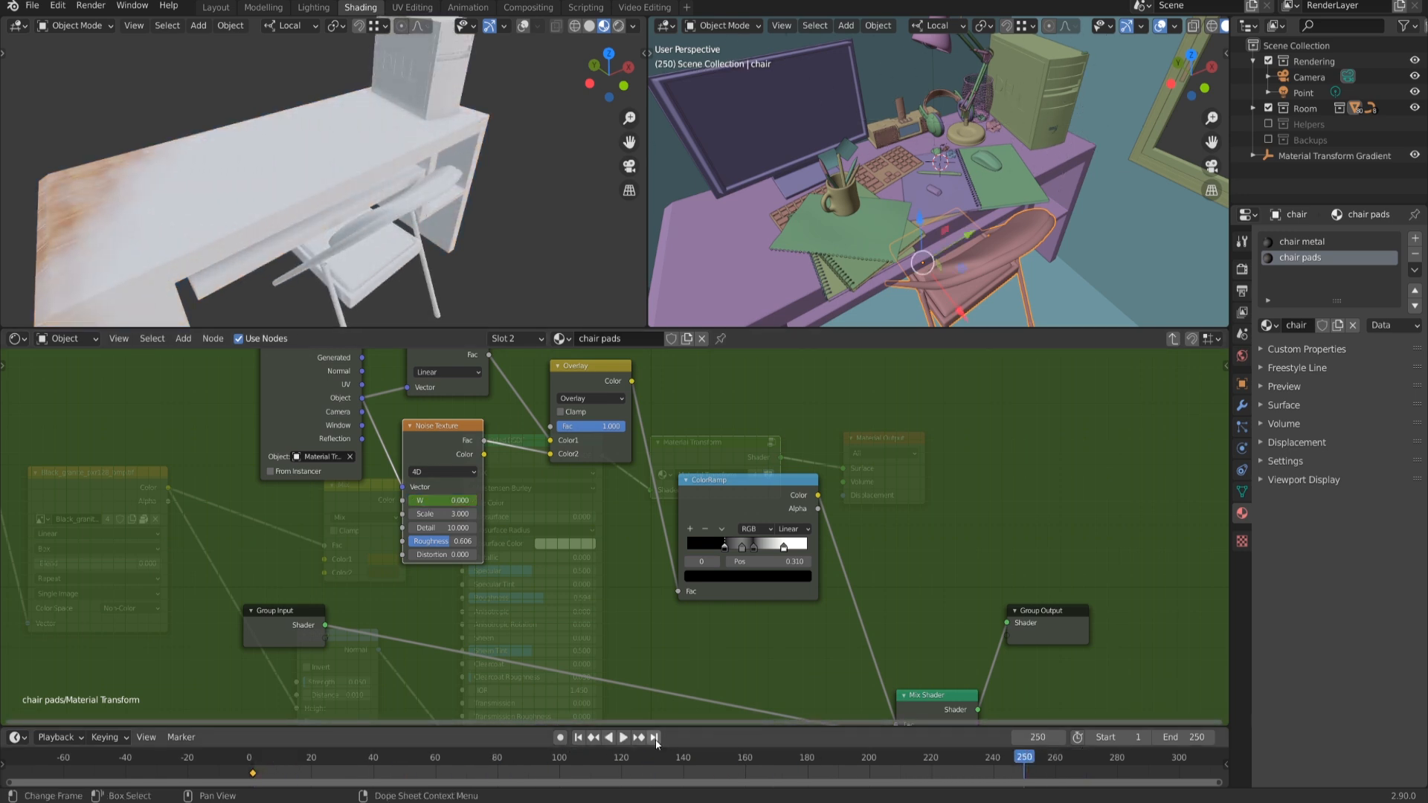
click(446, 501)
text(0.2)
key(Return)
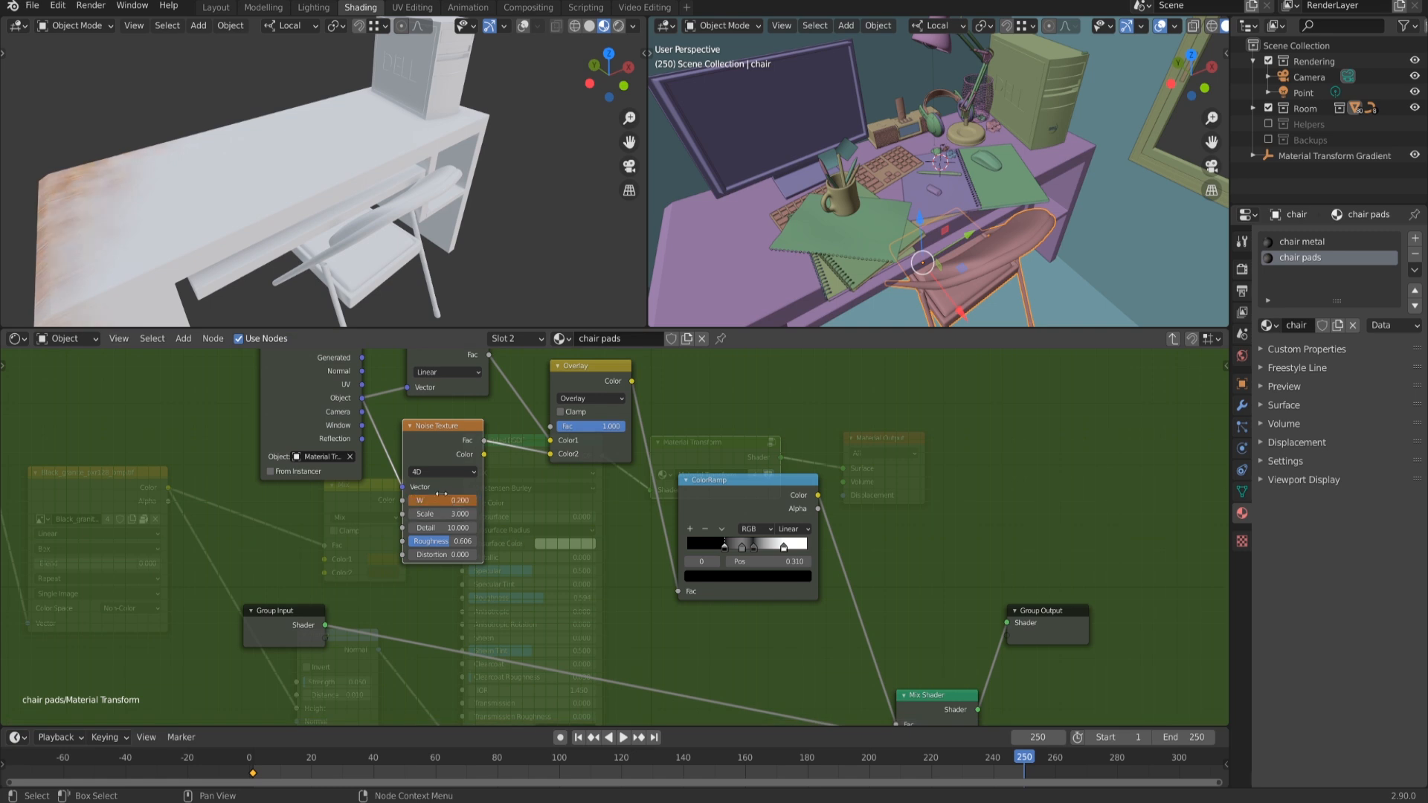
key(i)
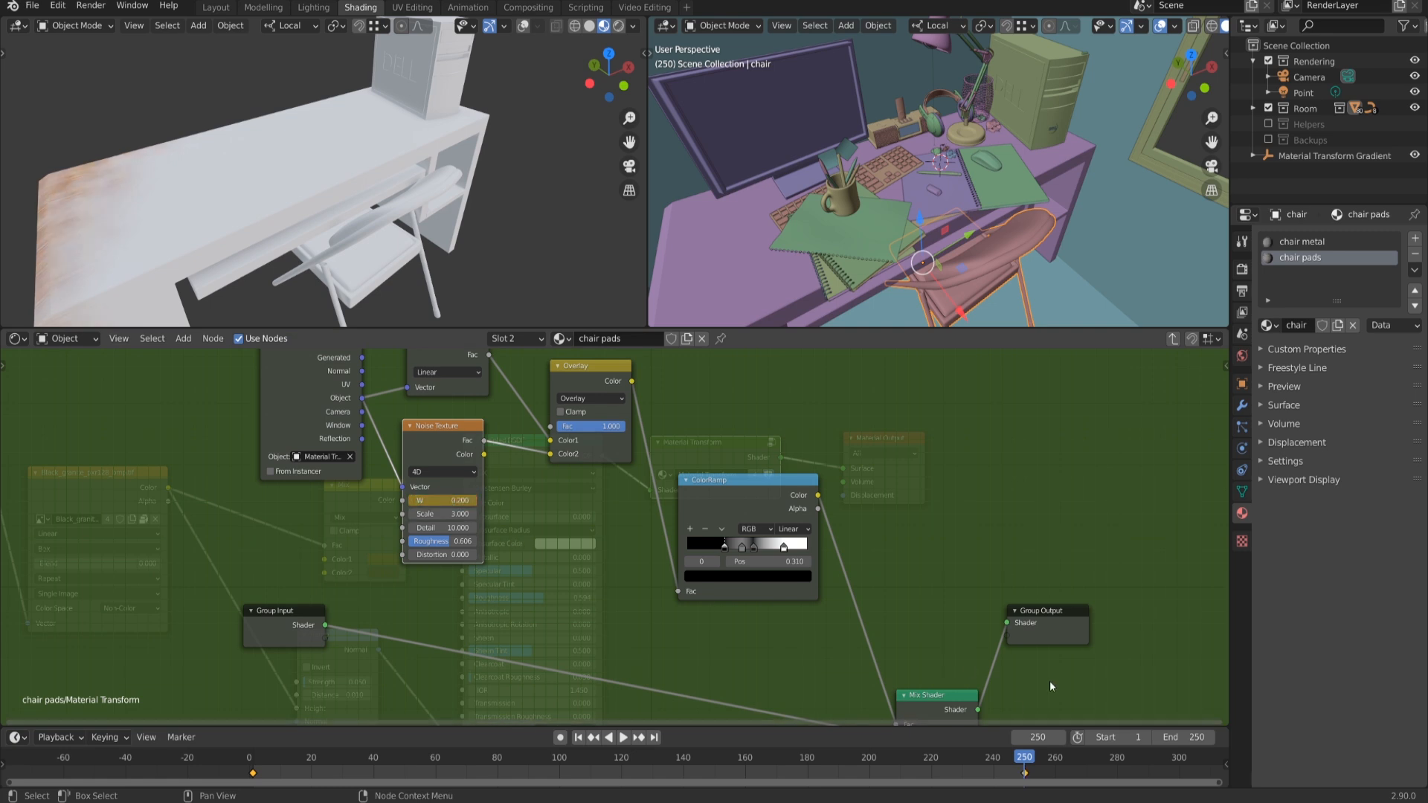
Step: Scrub through the transition to check the noise motion, and replace the frame 250 keyframe of the Noise Texture's W with 0.5
drag(994, 764, 705, 767)
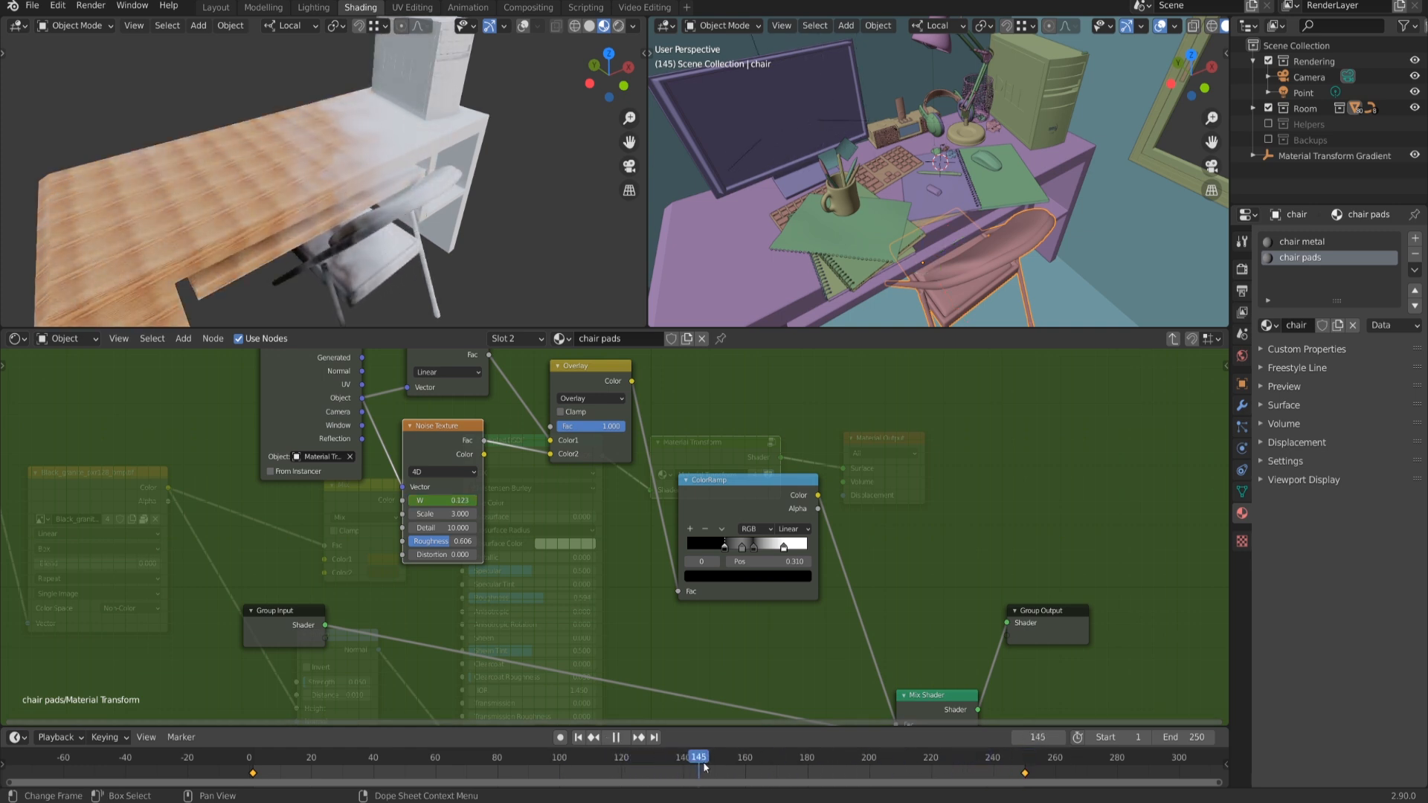
click(621, 737)
click(654, 737)
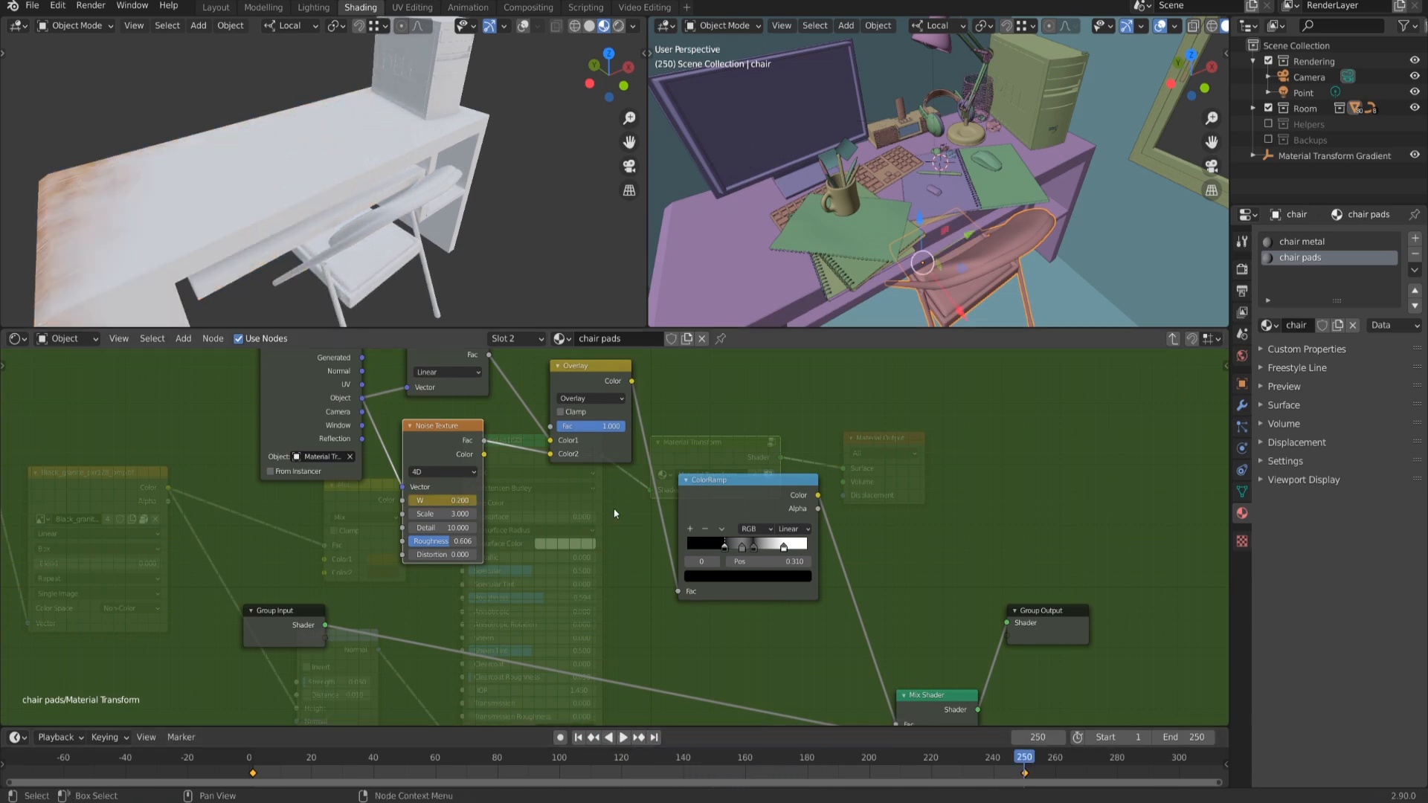
double_click(454, 500)
text(0.5)
key(Return)
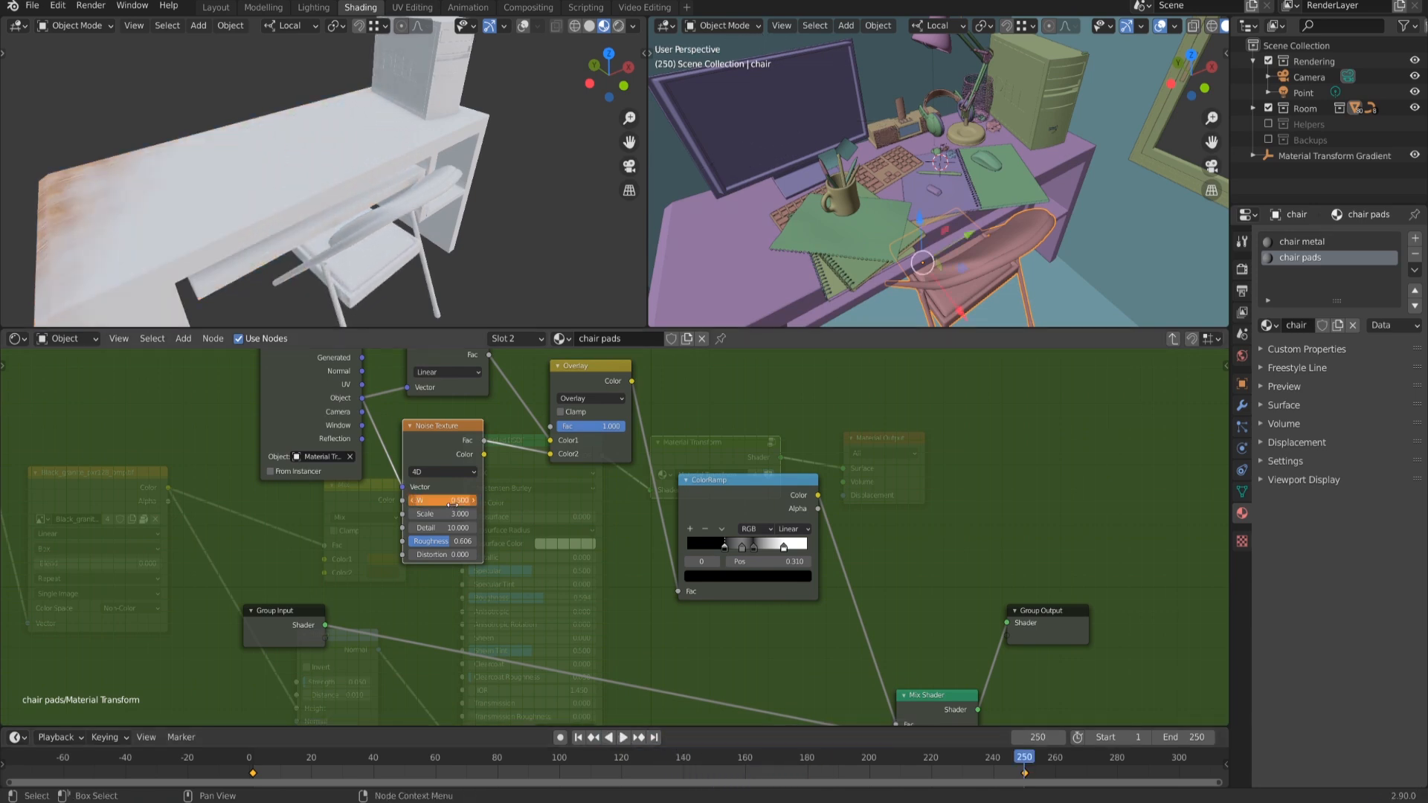
key(i)
Step: Play back the noise transition from frame 1 and stop it before the end to check the motion
click(579, 738)
click(623, 739)
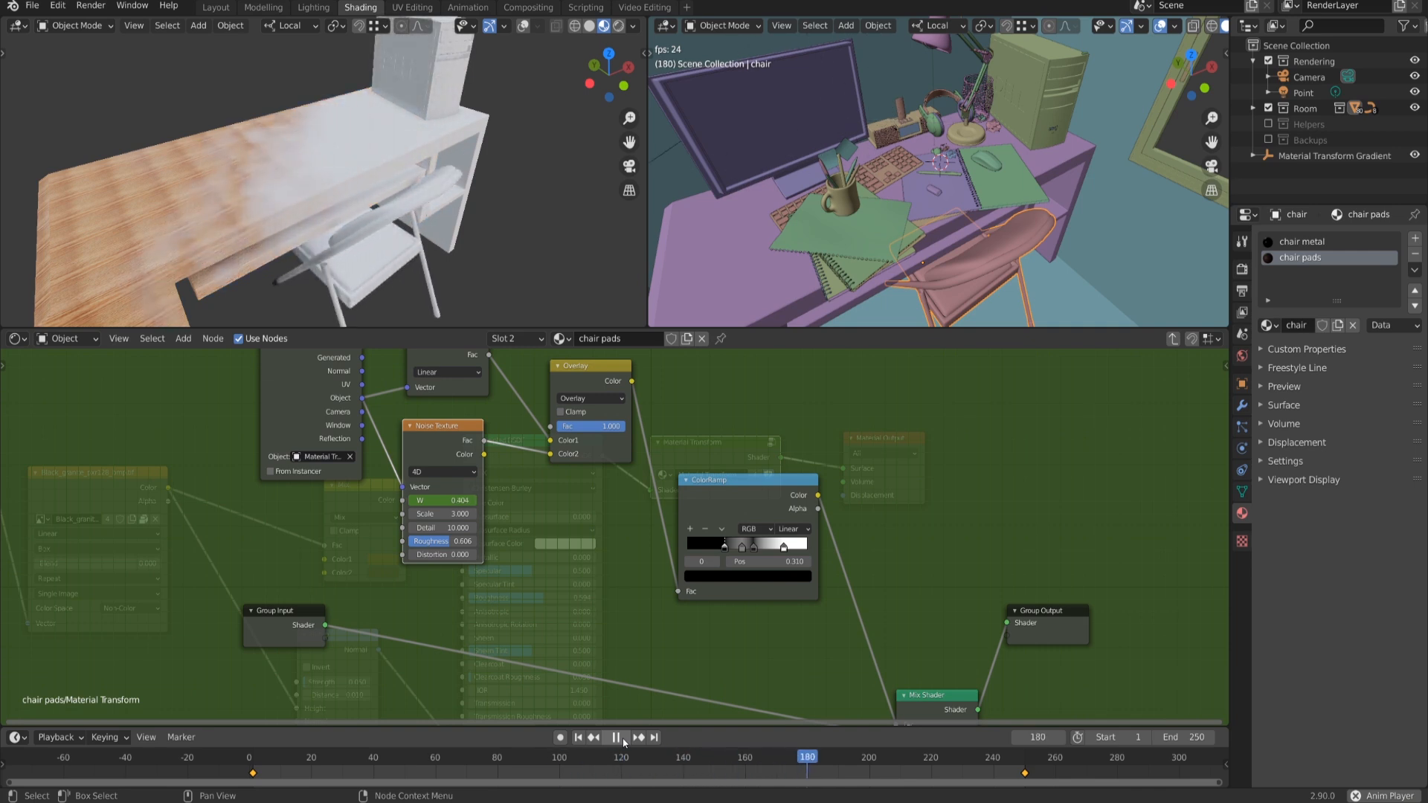
click(617, 738)
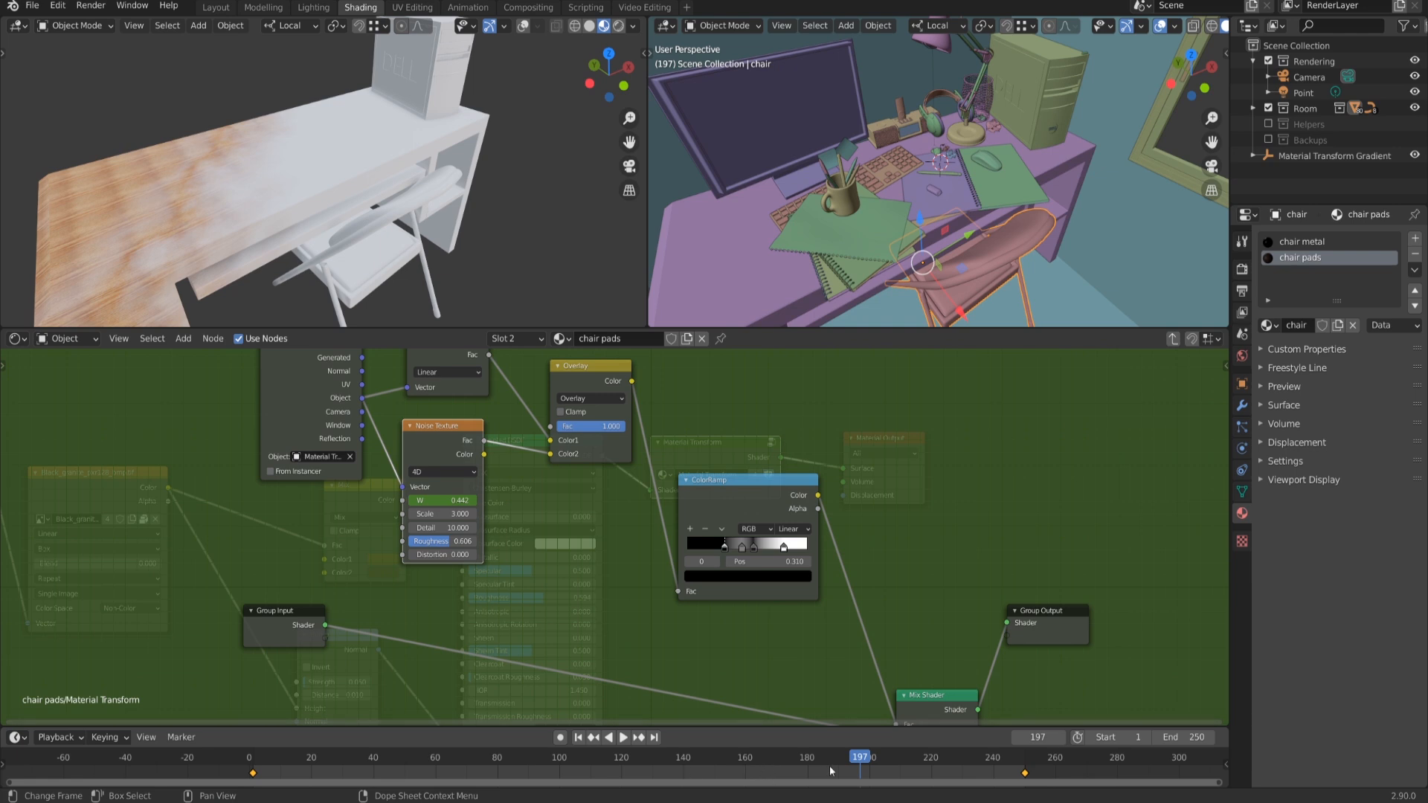
Step: Set the handle type of the W keyframes to Vector, and play back the transition from about frame 62
key(v)
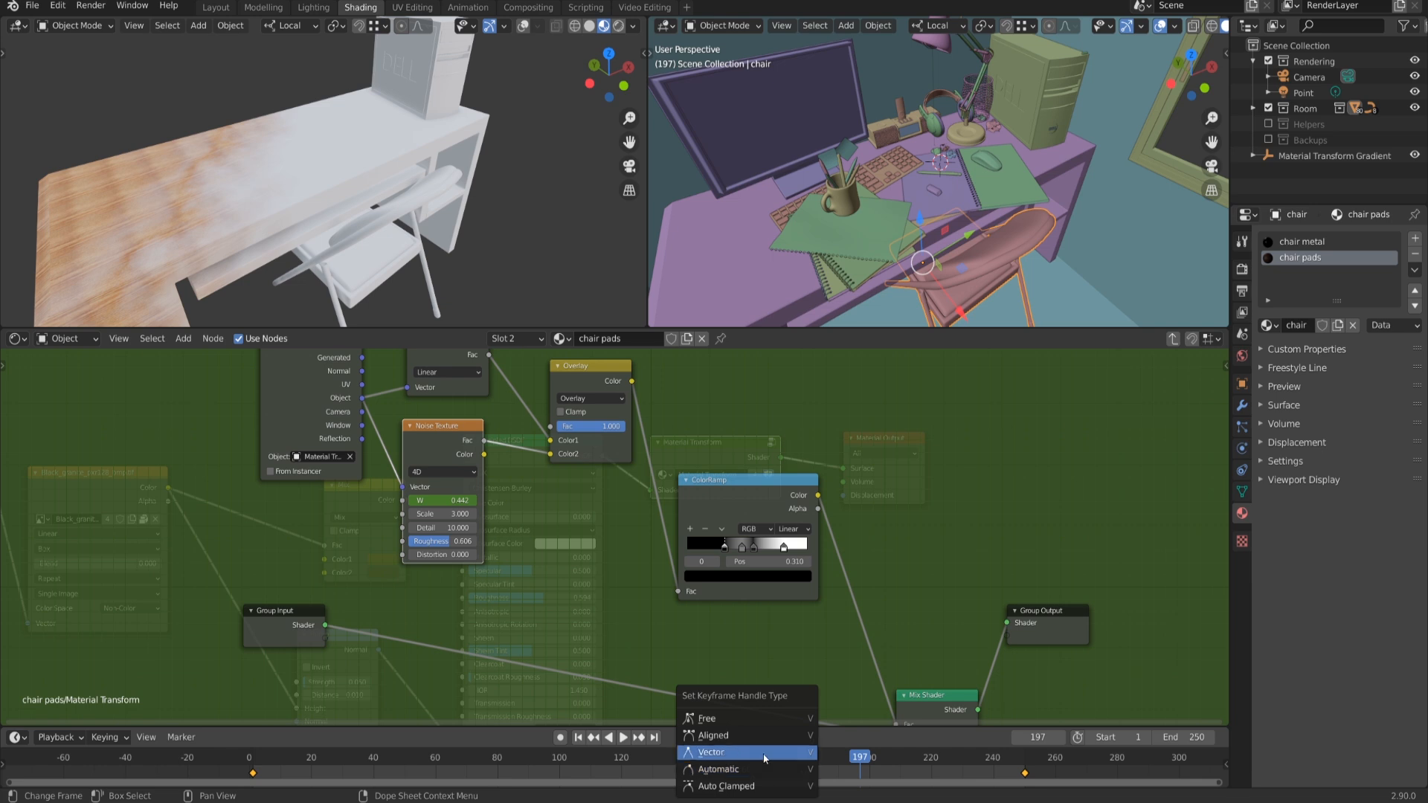
click(763, 769)
drag(848, 756, 442, 757)
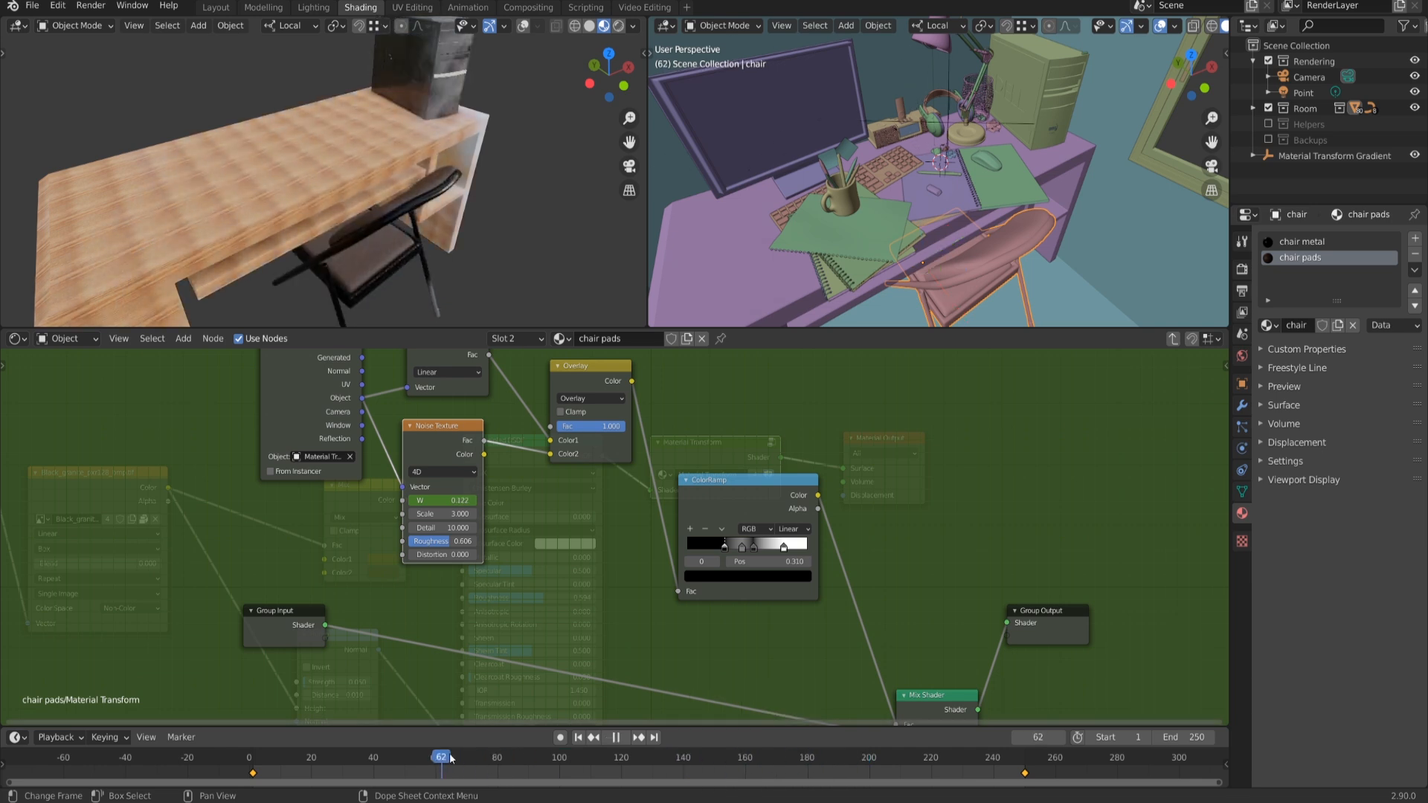
key(space)
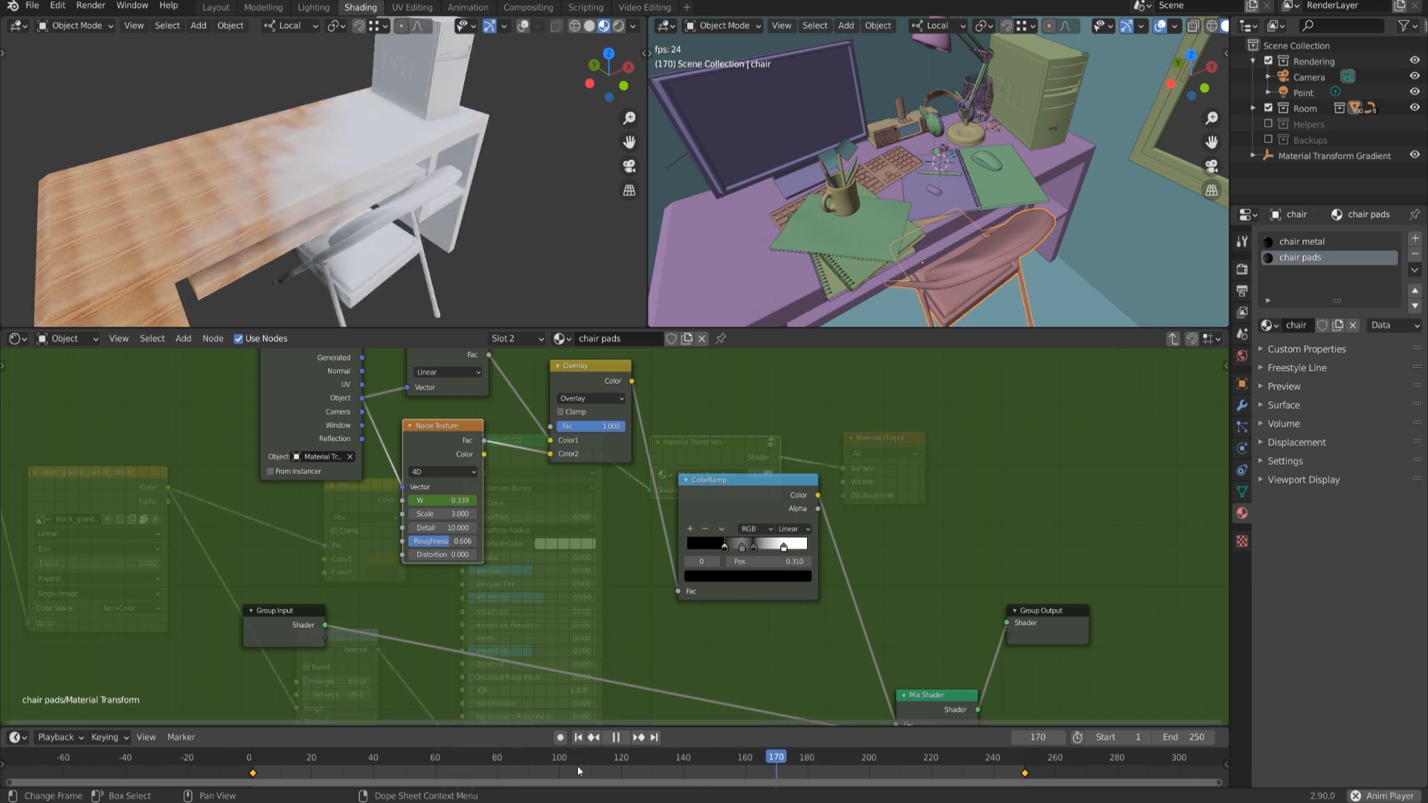